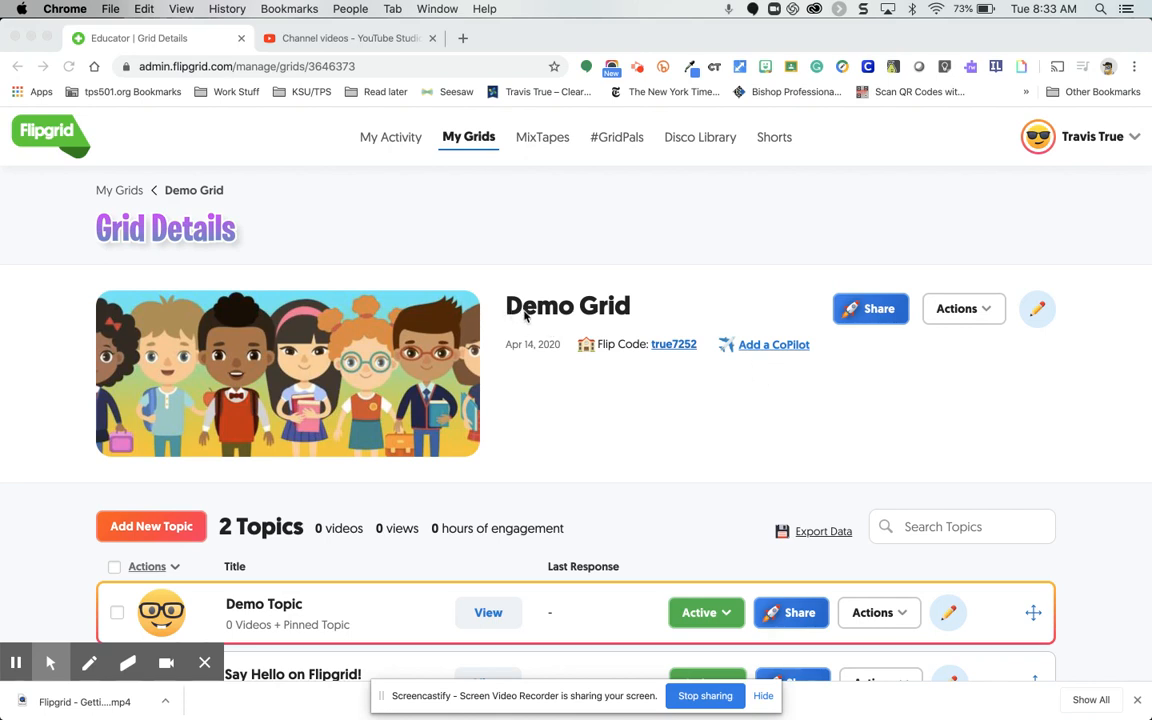
- Look at the CoPilot invitation form for the Demo Grid and close it without inviting anyone
{"action": "left_click", "coordinate": [752, 350]}
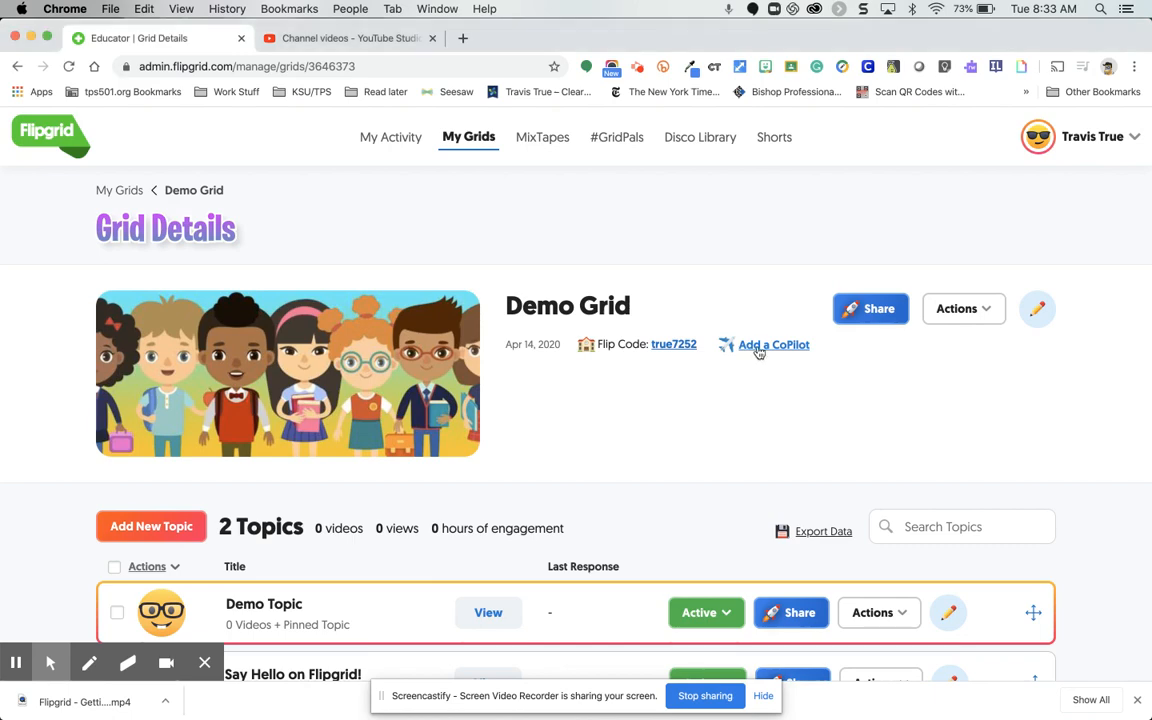
{"action": "left_click", "coordinate": [757, 349]}
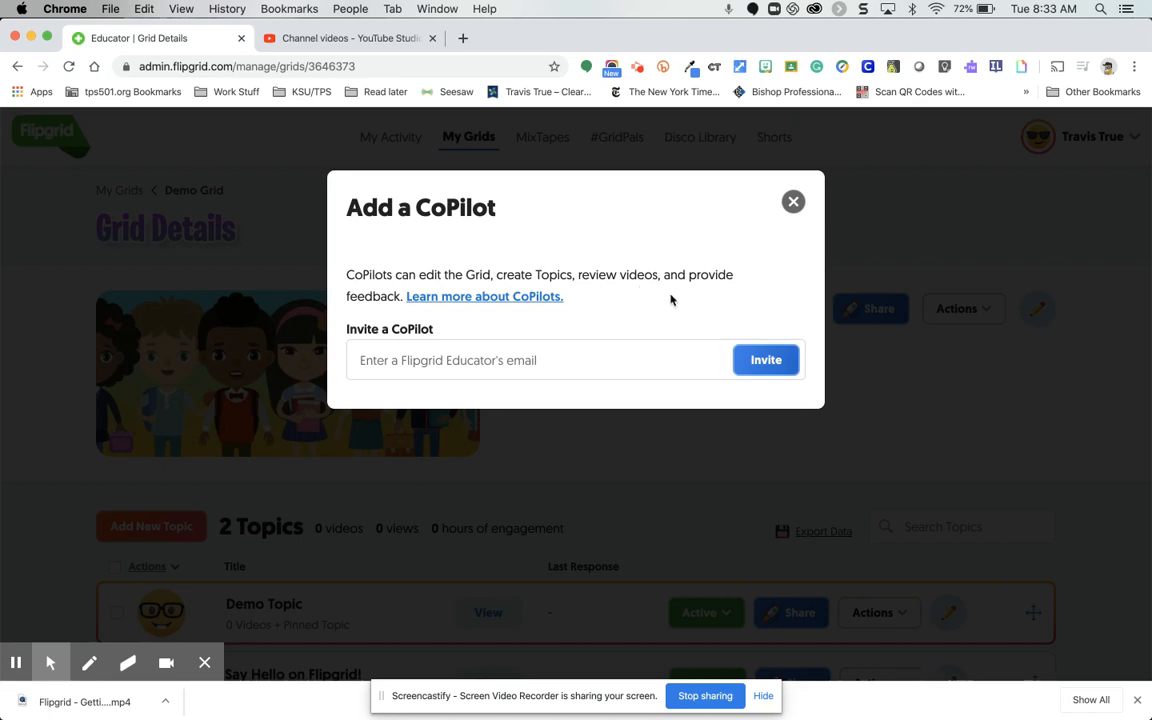
{"action": "left_click", "coordinate": [792, 201]}
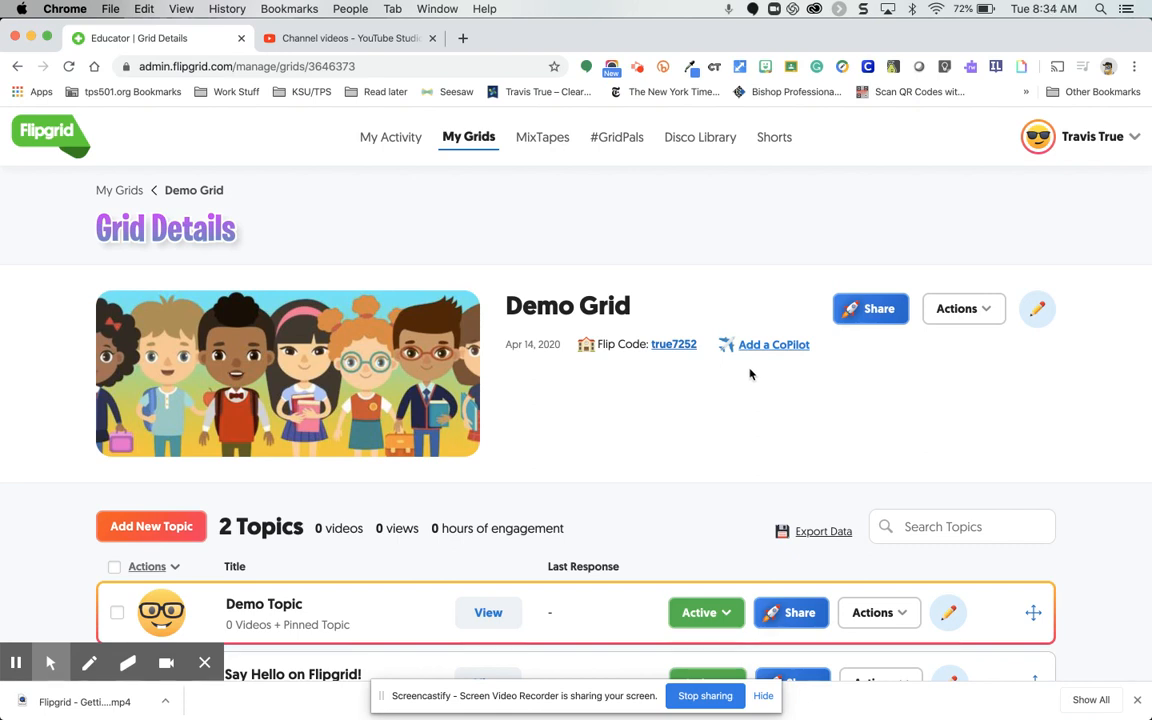
- Start a new topic in the Demo Grid and title it "Demo 2"
{"action": "scroll", "coordinate": [750, 374], "scroll_direction": "down", "scroll_amount": 3}
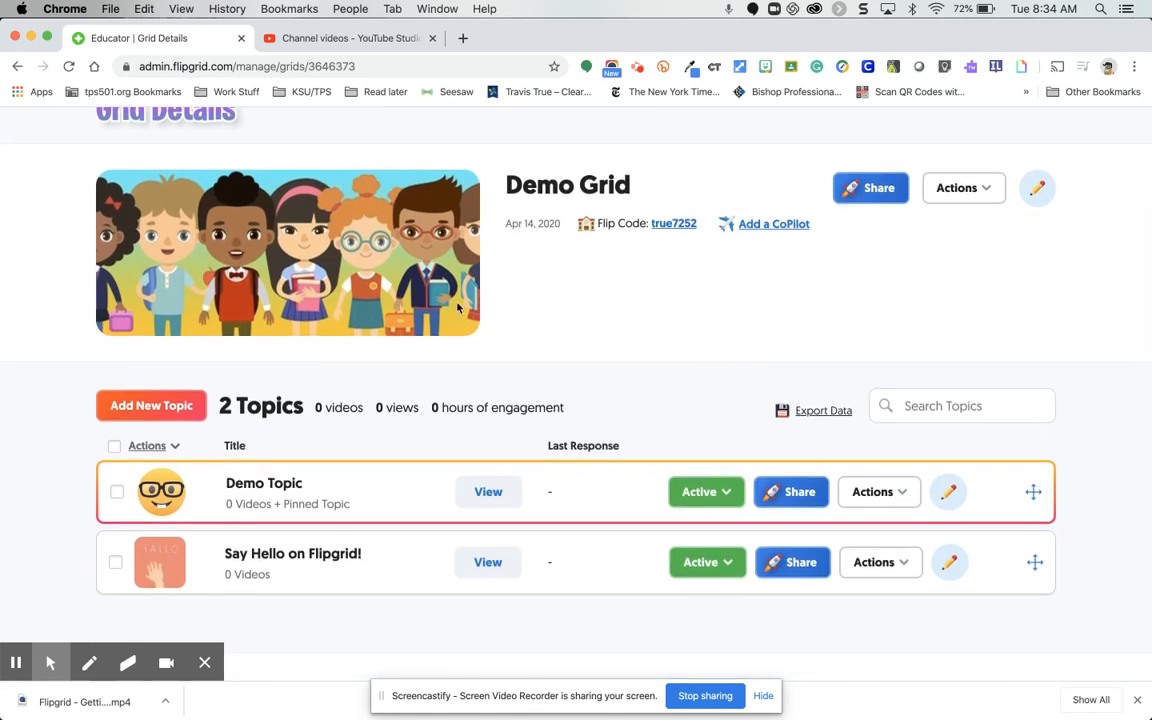
{"action": "left_click", "coordinate": [163, 412]}
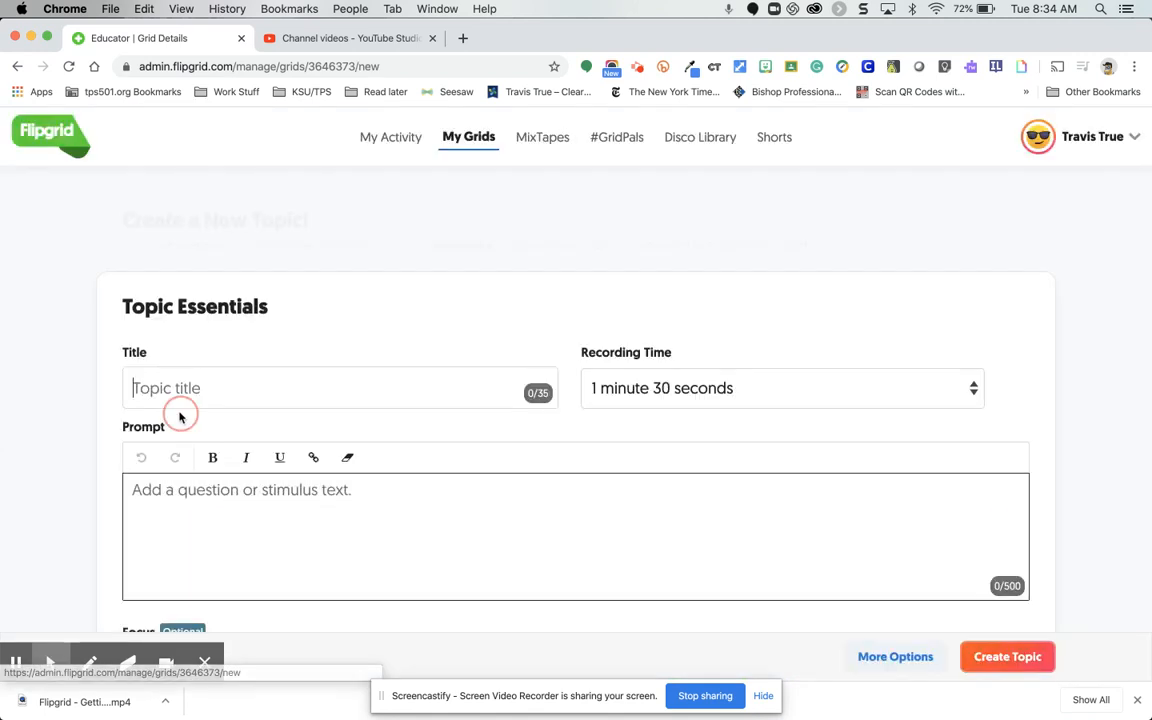
{"action": "type", "text": "De"}
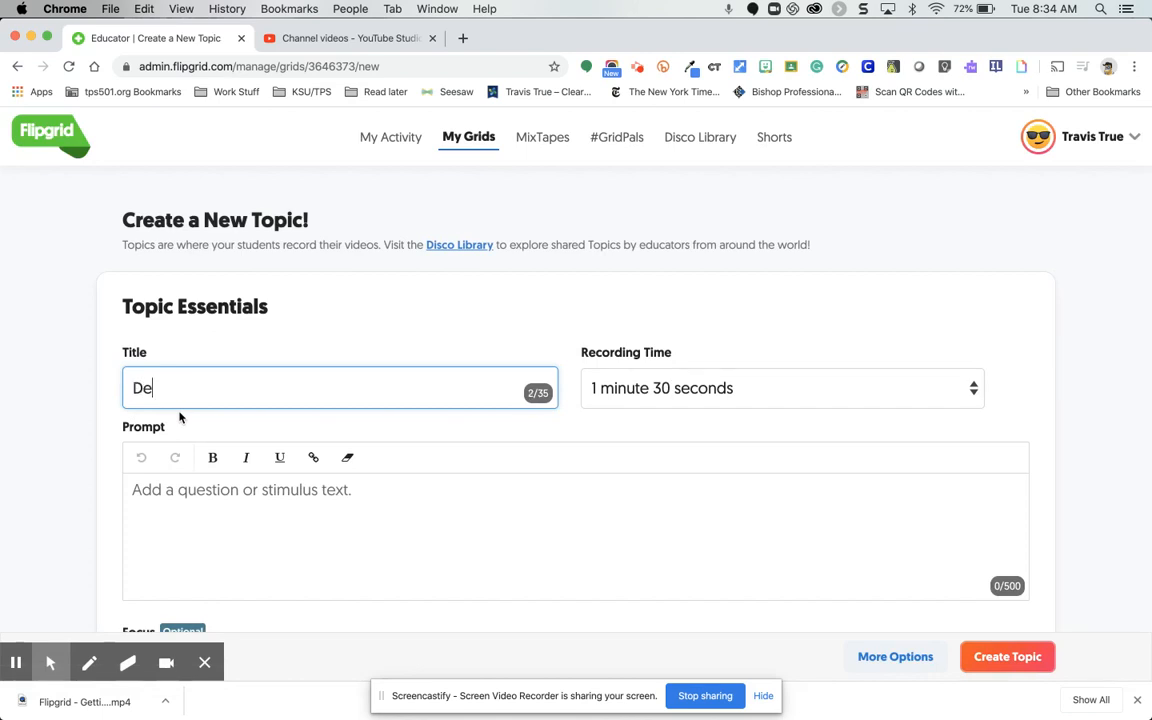
{"action": "type", "text": "mo 2"}
- Enter "What's for lunch?" as the topic's prompt
{"action": "scroll", "coordinate": [286, 364], "scroll_direction": "down", "scroll_amount": 2}
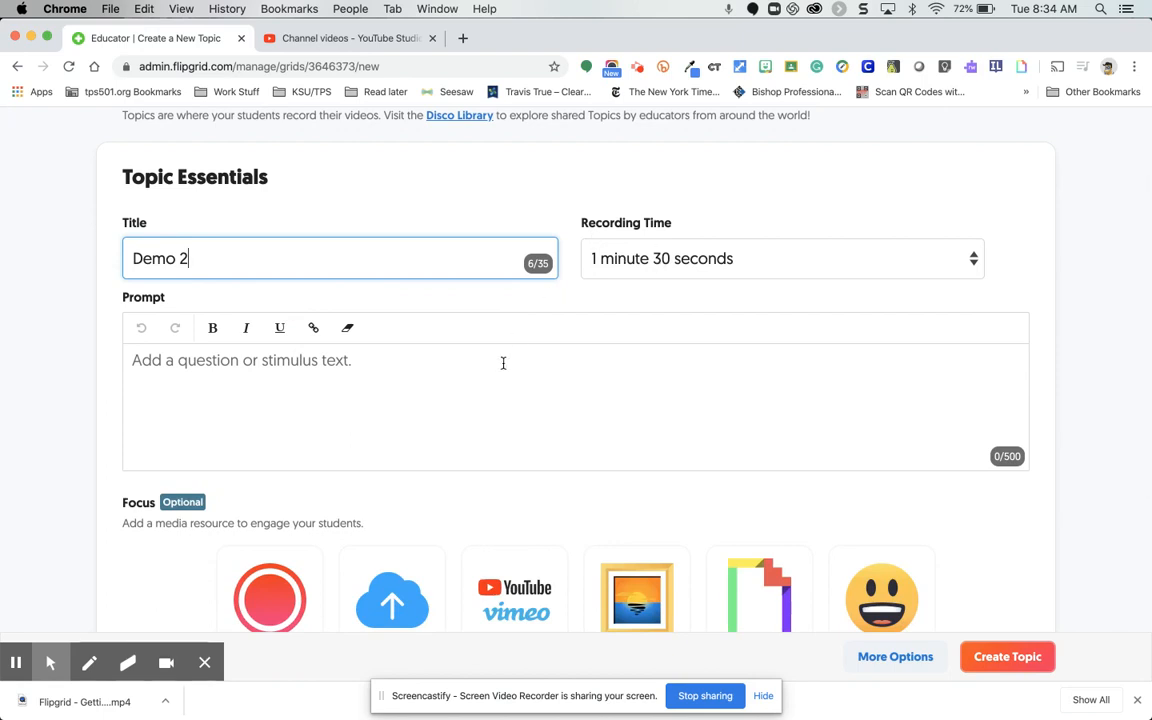
{"action": "left_click", "coordinate": [501, 380]}
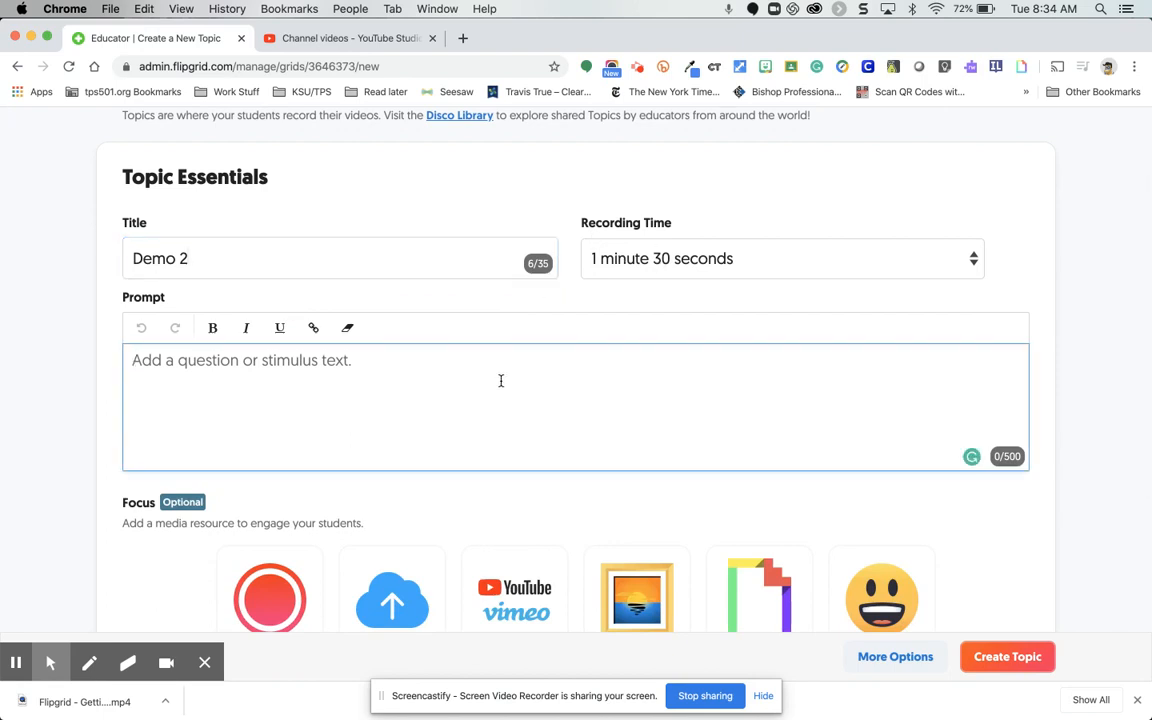
{"action": "type", "text": "What's for lunc"}
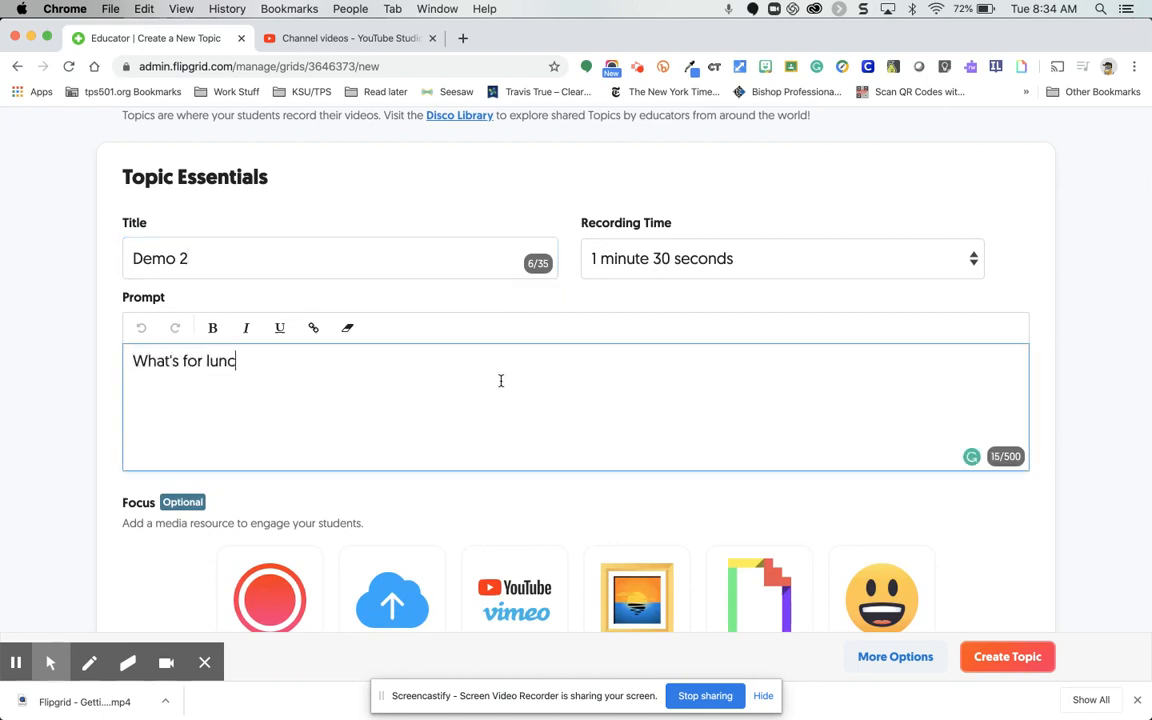
{"action": "type", "text": "h?"}
- Search Giphy for "lunch" and add the Winnie the Pooh GIF as the topic's Focus media
{"action": "scroll", "coordinate": [501, 380], "scroll_direction": "down", "scroll_amount": 5}
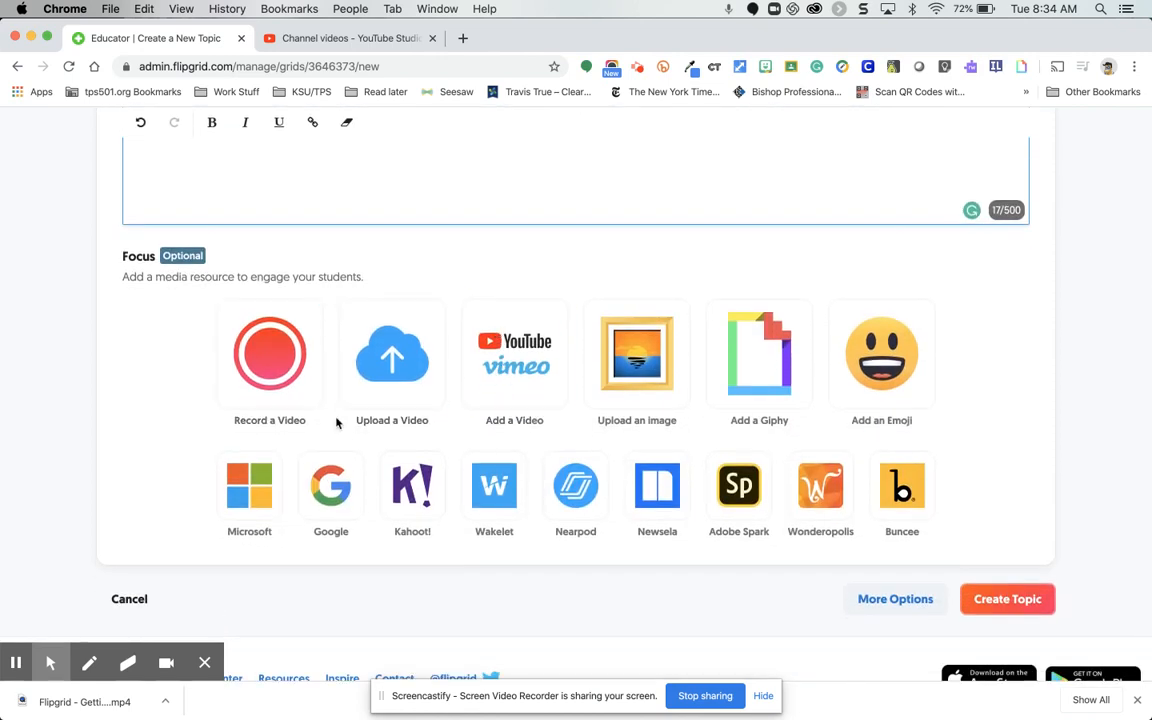
{"action": "left_click", "coordinate": [749, 372]}
{"action": "left_click", "coordinate": [694, 324]}
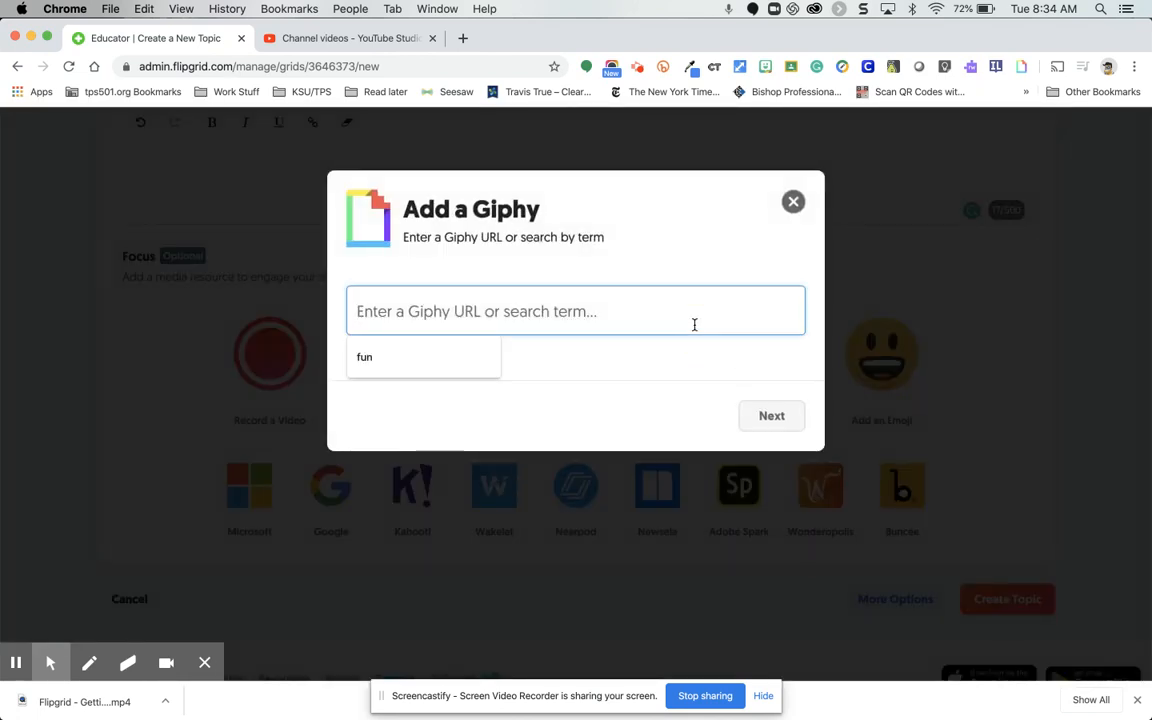
{"action": "type", "text": "luch"}
{"action": "key", "text": "BackSpace"}
{"action": "key", "text": "BackSpace"}
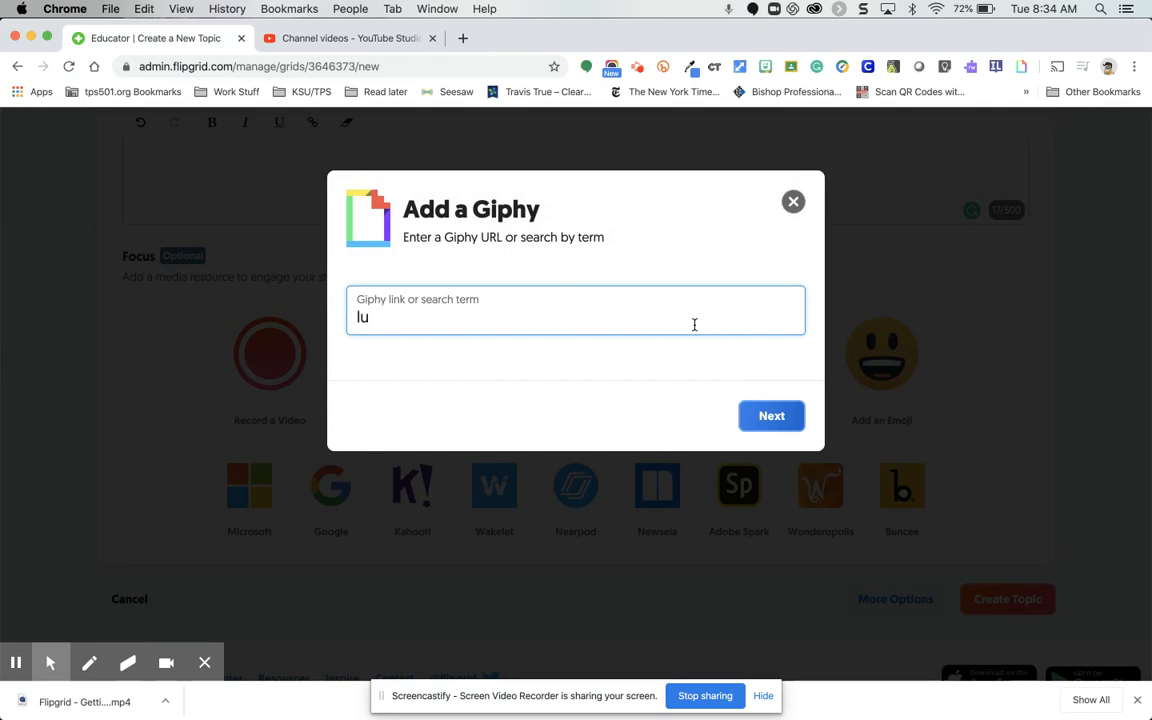
{"action": "type", "text": "nch"}
{"action": "key", "text": "Return"}
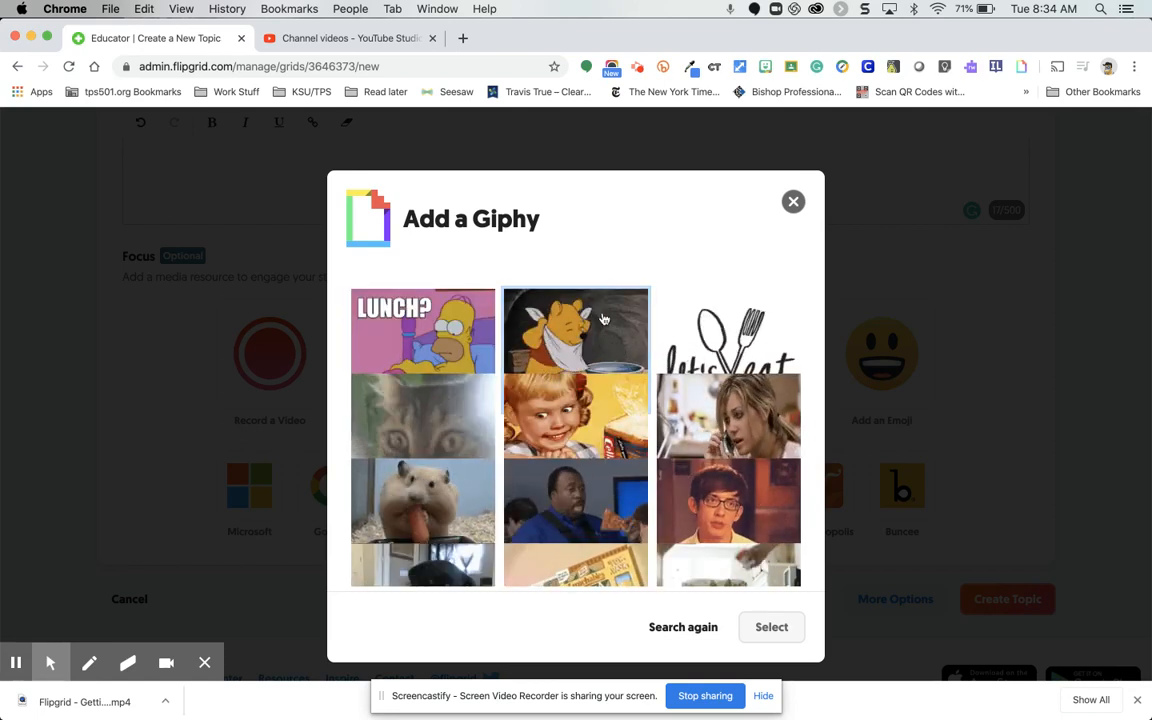
{"action": "left_click", "coordinate": [603, 319]}
{"action": "left_click", "coordinate": [768, 627]}
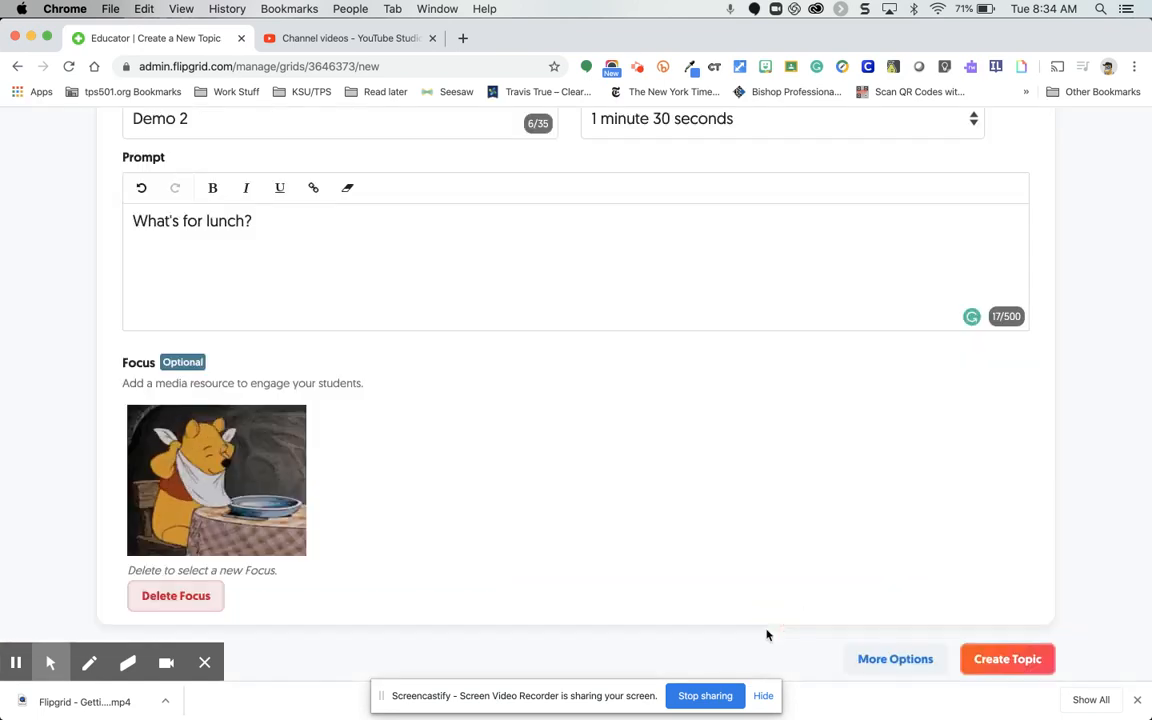
- Show the additional topic options and enter the topic tip "Please list 2 things you ate for lunch?"
{"action": "scroll", "coordinate": [718, 536], "scroll_direction": "down", "scroll_amount": 1}
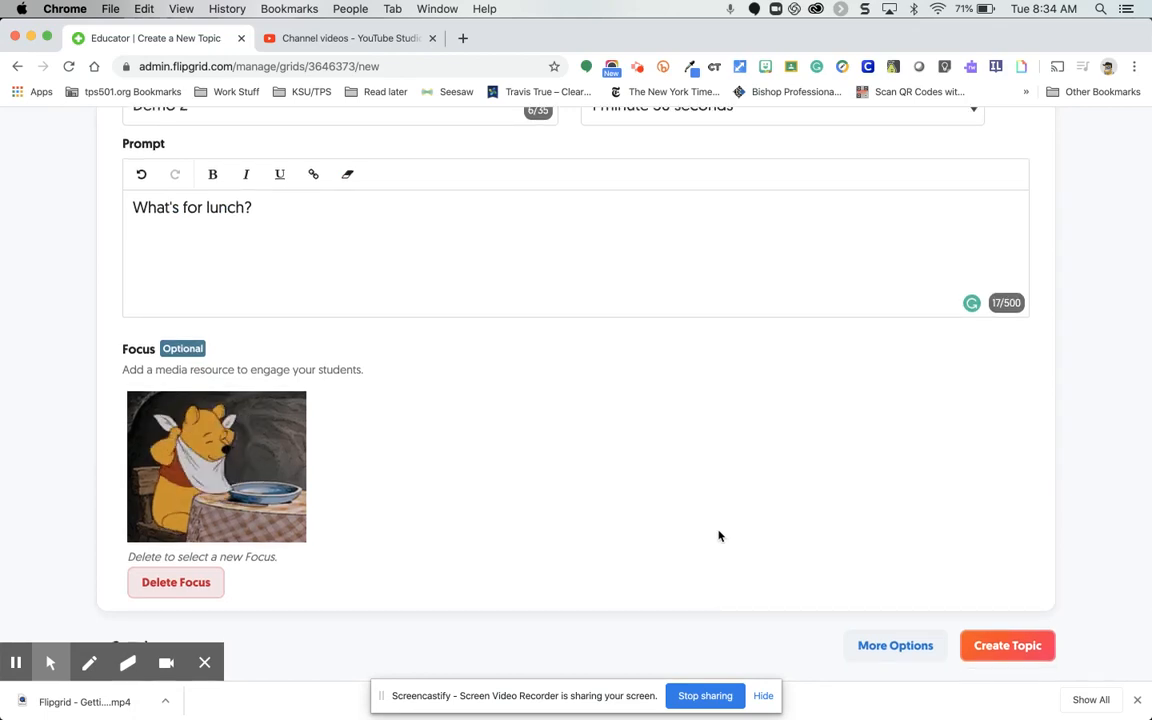
{"action": "scroll", "coordinate": [718, 536], "scroll_direction": "down", "scroll_amount": 5}
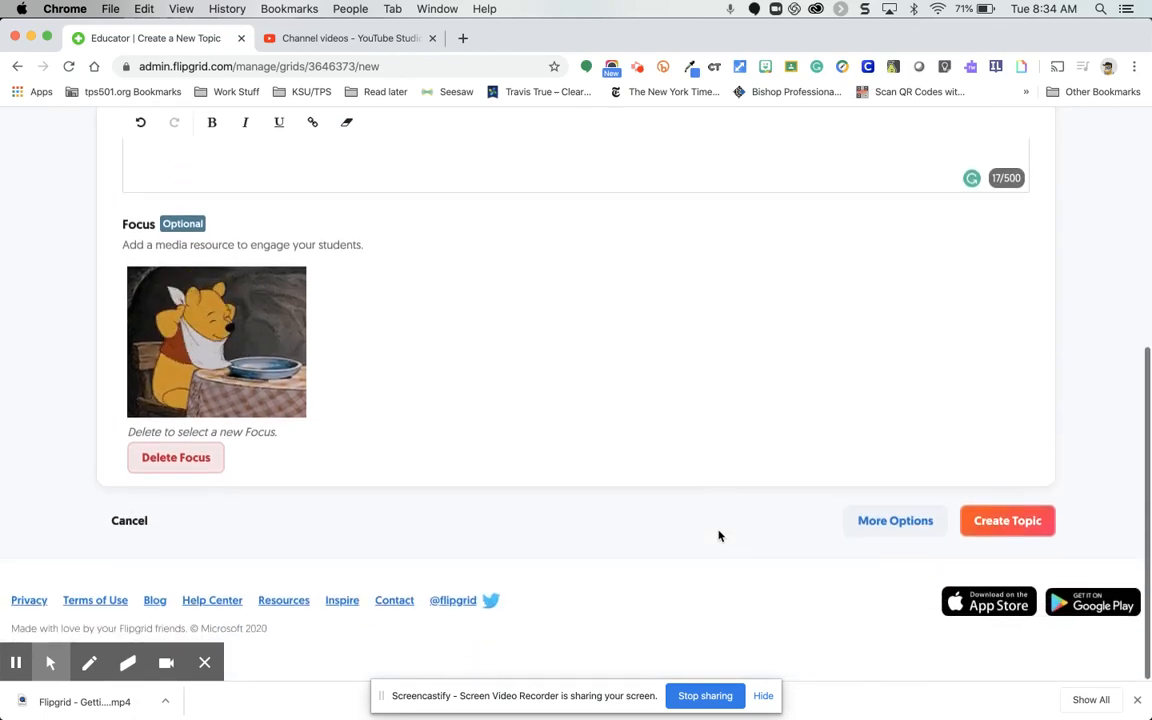
{"action": "left_click", "coordinate": [877, 521]}
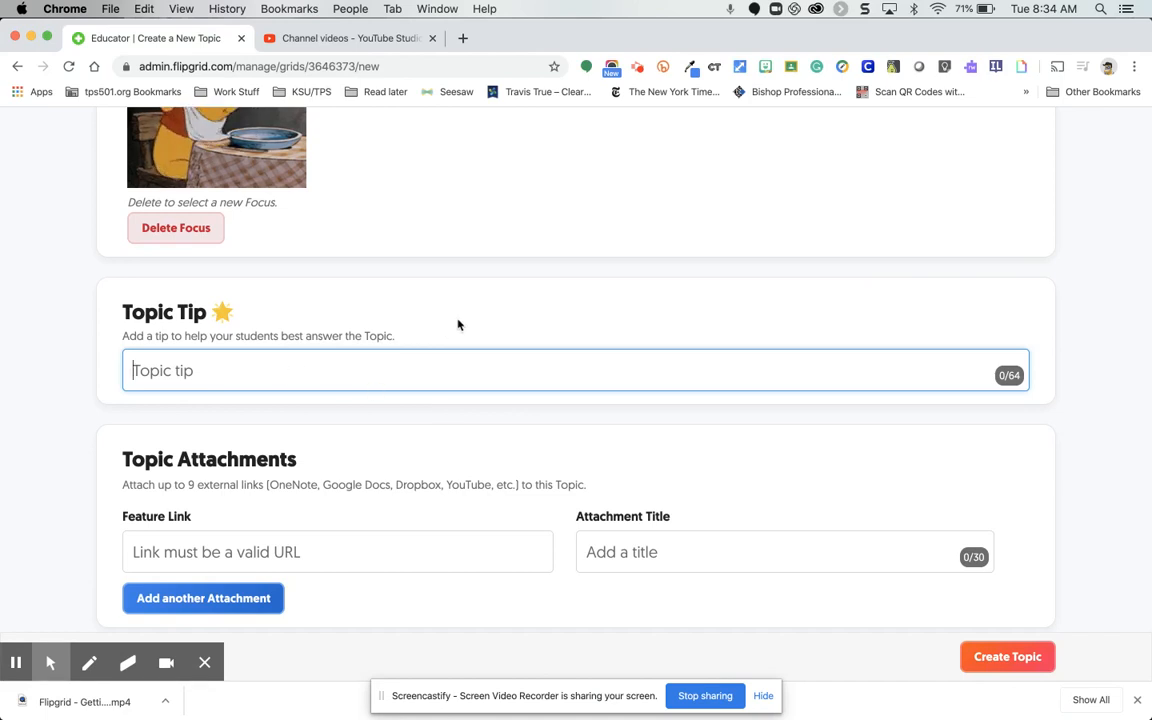
{"action": "type", "text": "Plese"}
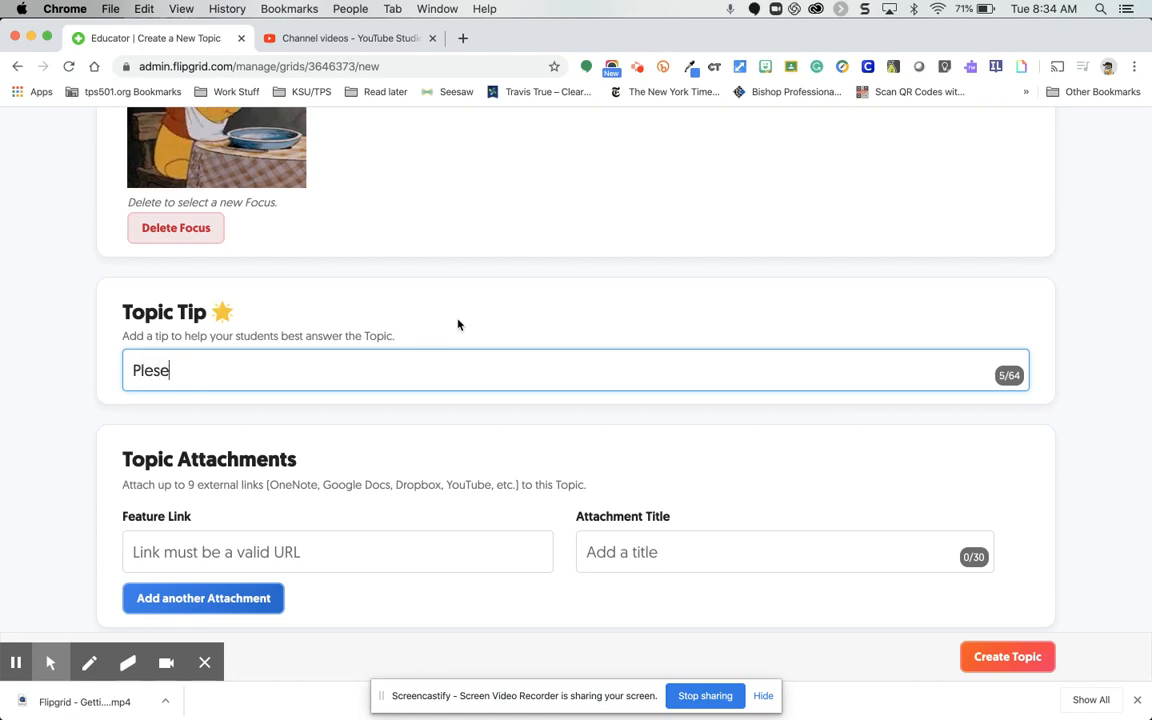
{"action": "key", "text": "BackSpace"}
{"action": "key", "text": "BackSpace"}
{"action": "type", "text": "ase "}
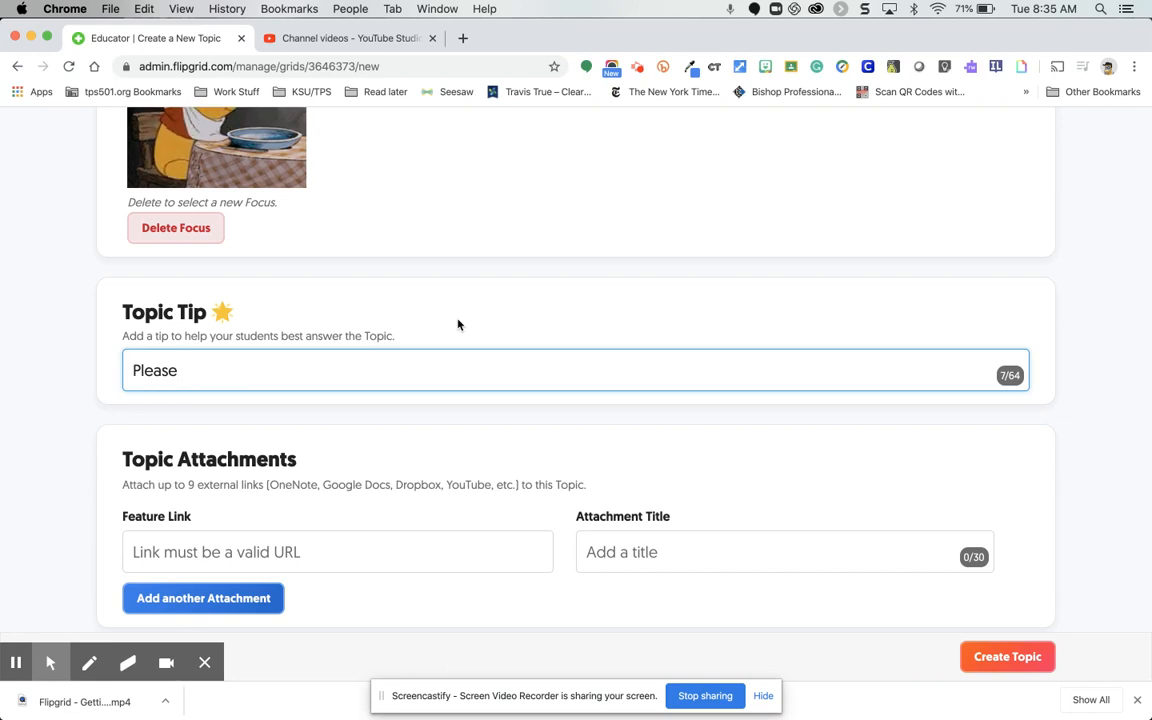
{"action": "type", "text": "list 2 "}
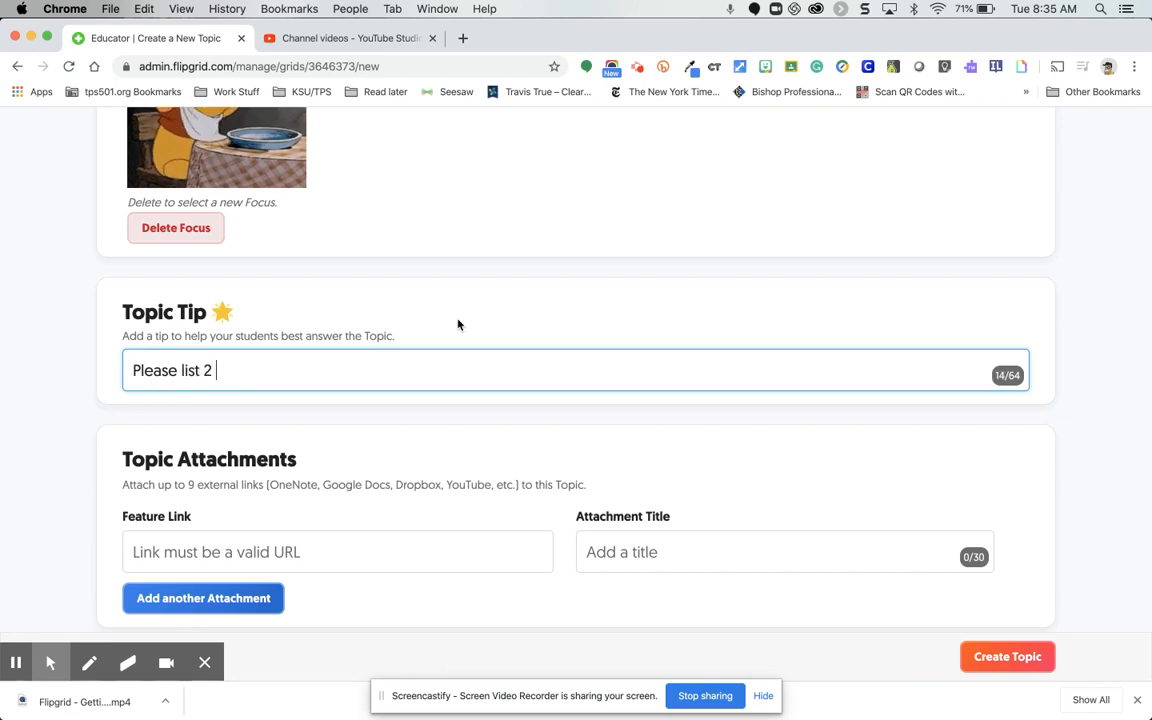
{"action": "type", "text": "things yo"}
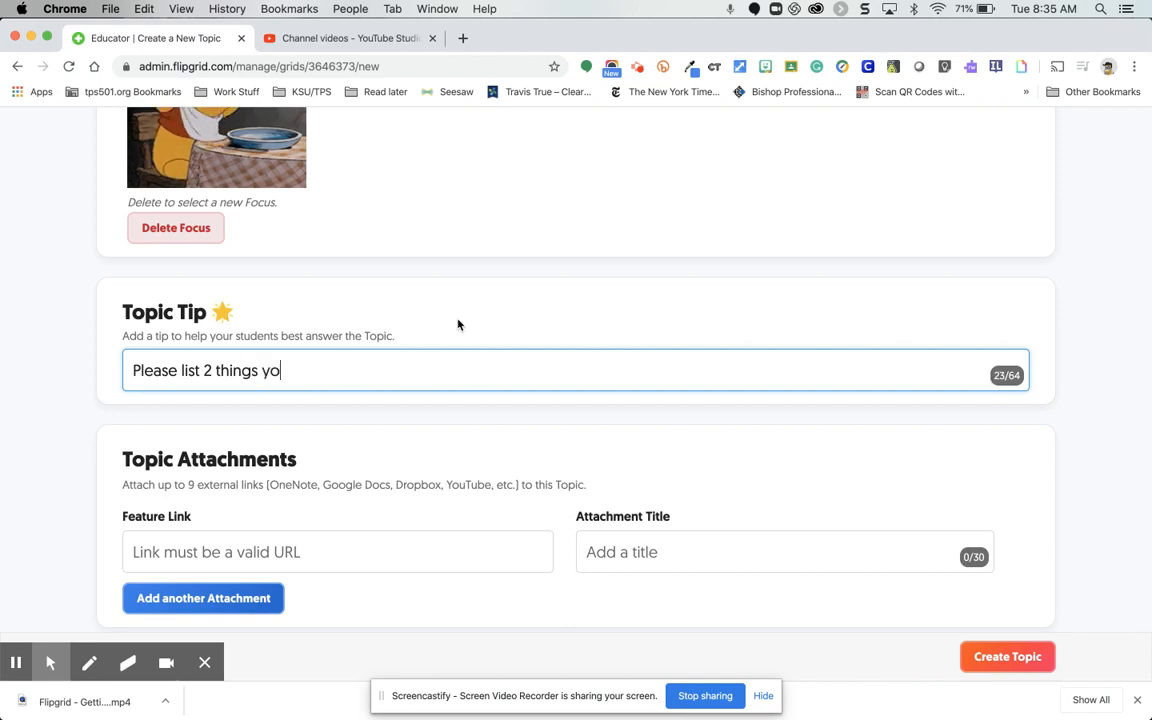
{"action": "type", "text": "u ate for lunch?"}
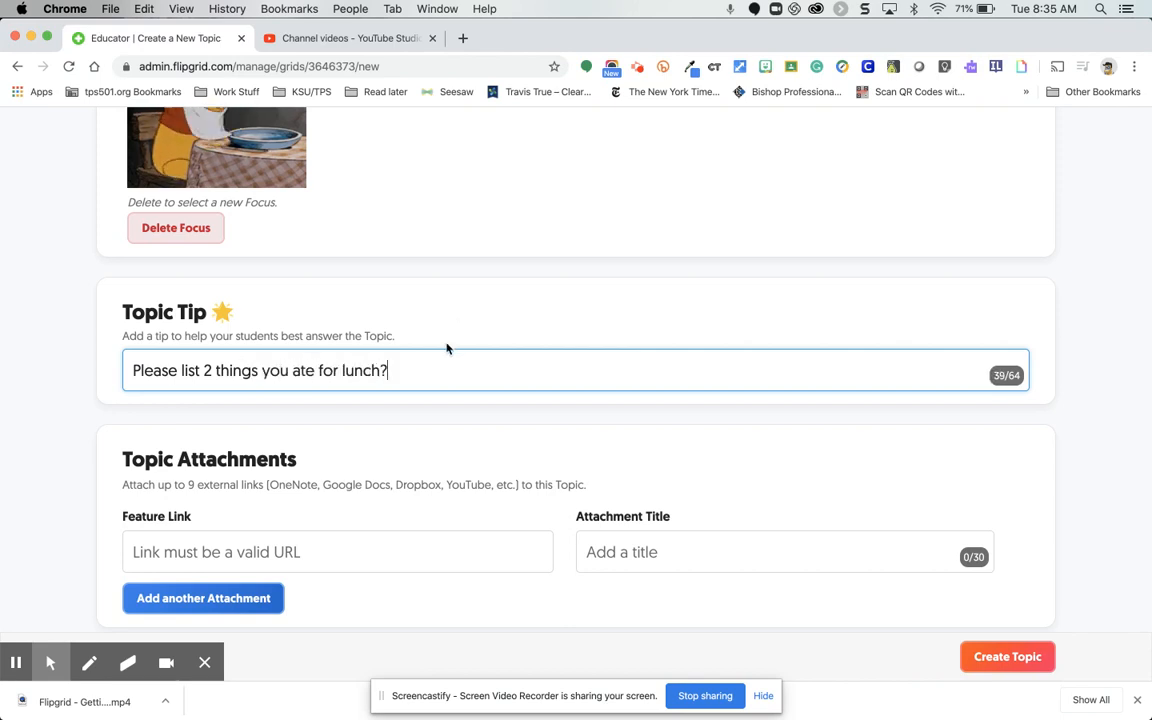
- Search YouTube for "gerry brooks" in a new browser tab to find a video for the topic's feature link
{"action": "scroll", "coordinate": [447, 345], "scroll_direction": "down", "scroll_amount": 3}
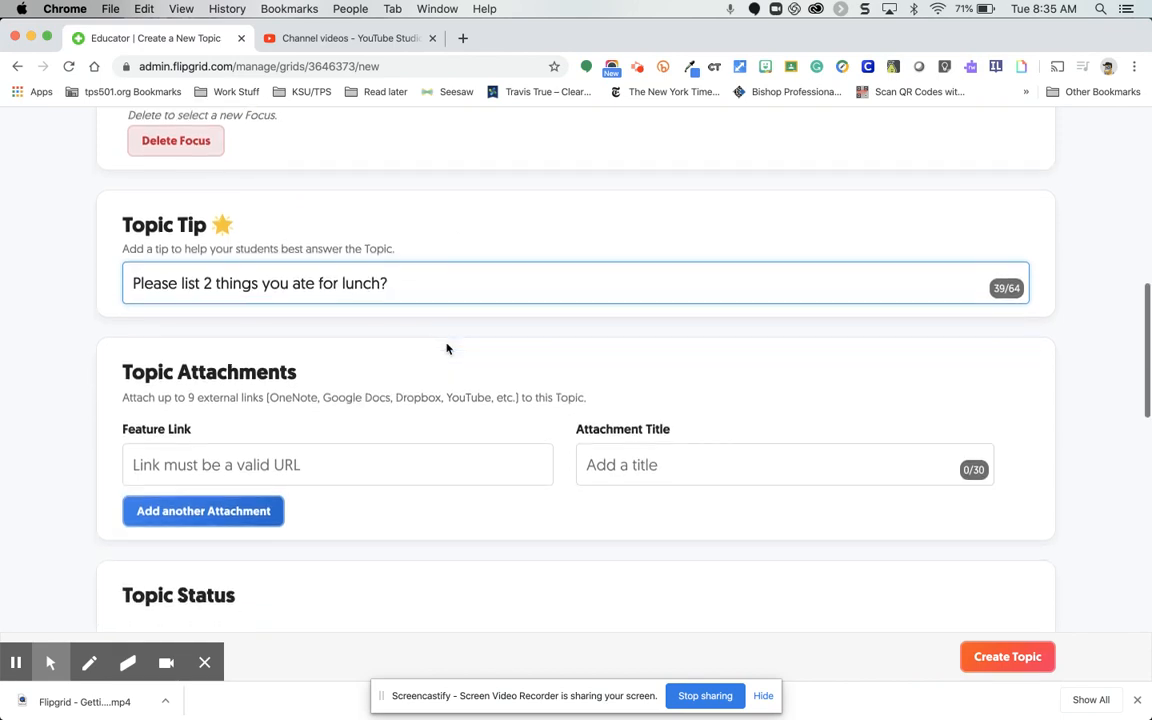
{"action": "scroll", "coordinate": [447, 348], "scroll_direction": "down", "scroll_amount": 2}
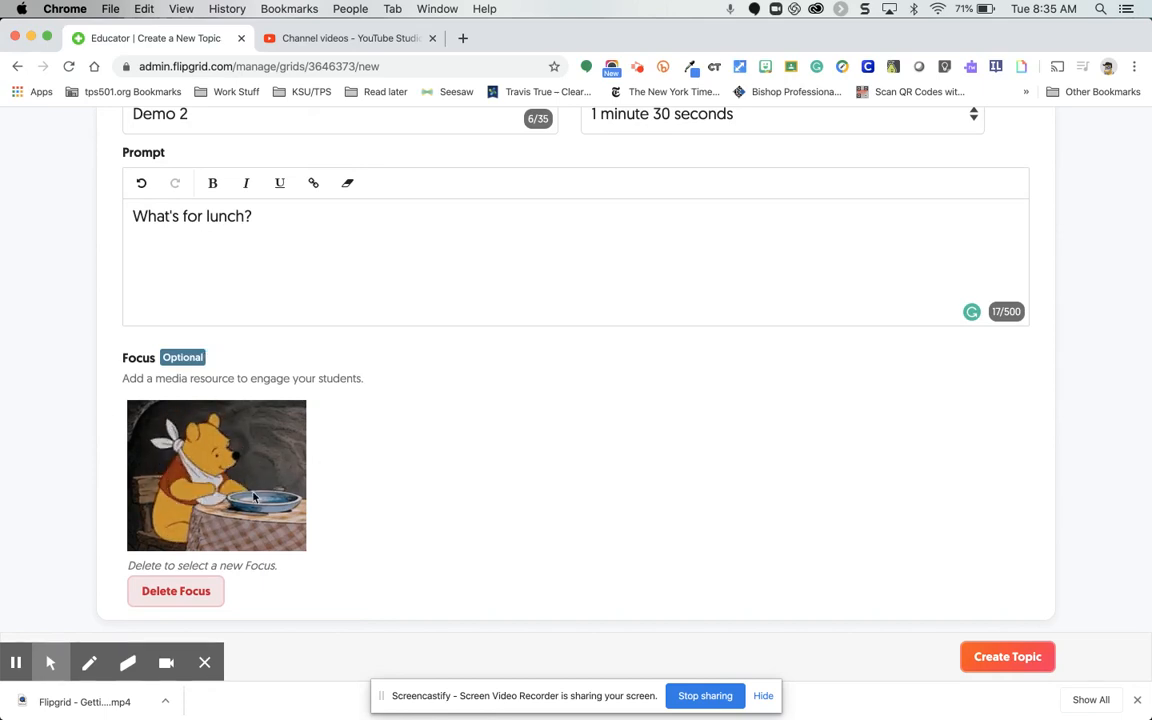
{"action": "scroll", "coordinate": [340, 479], "scroll_direction": "down", "scroll_amount": 10}
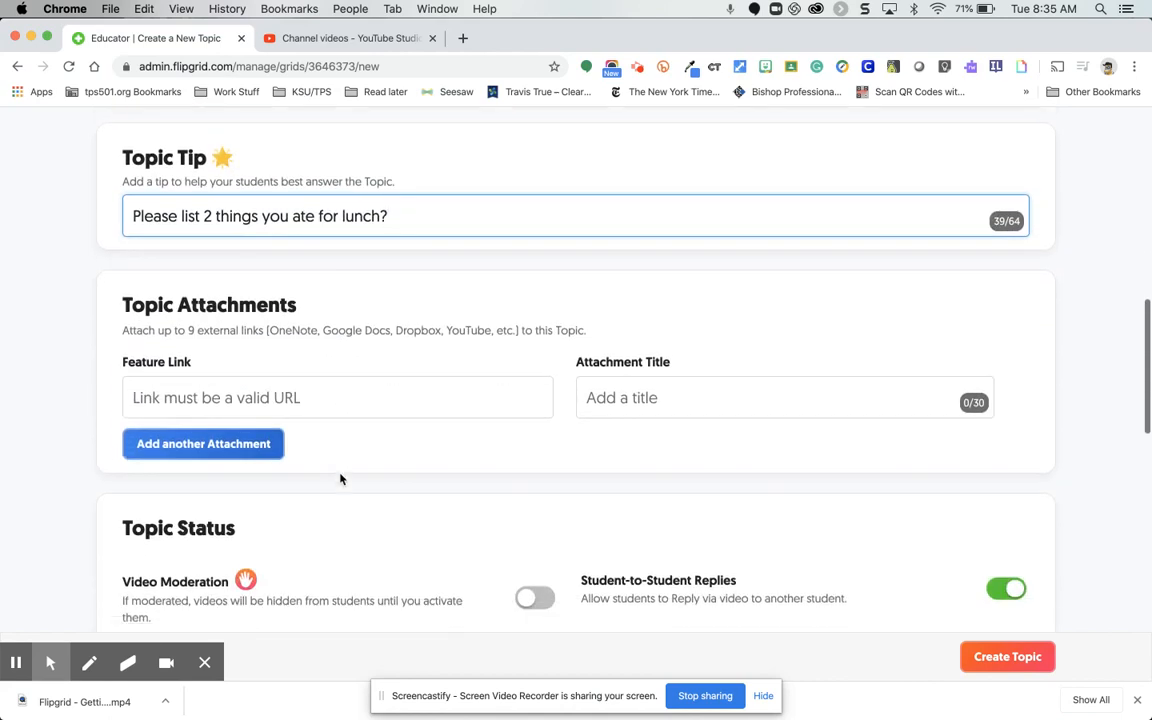
{"action": "left_click", "coordinate": [358, 389]}
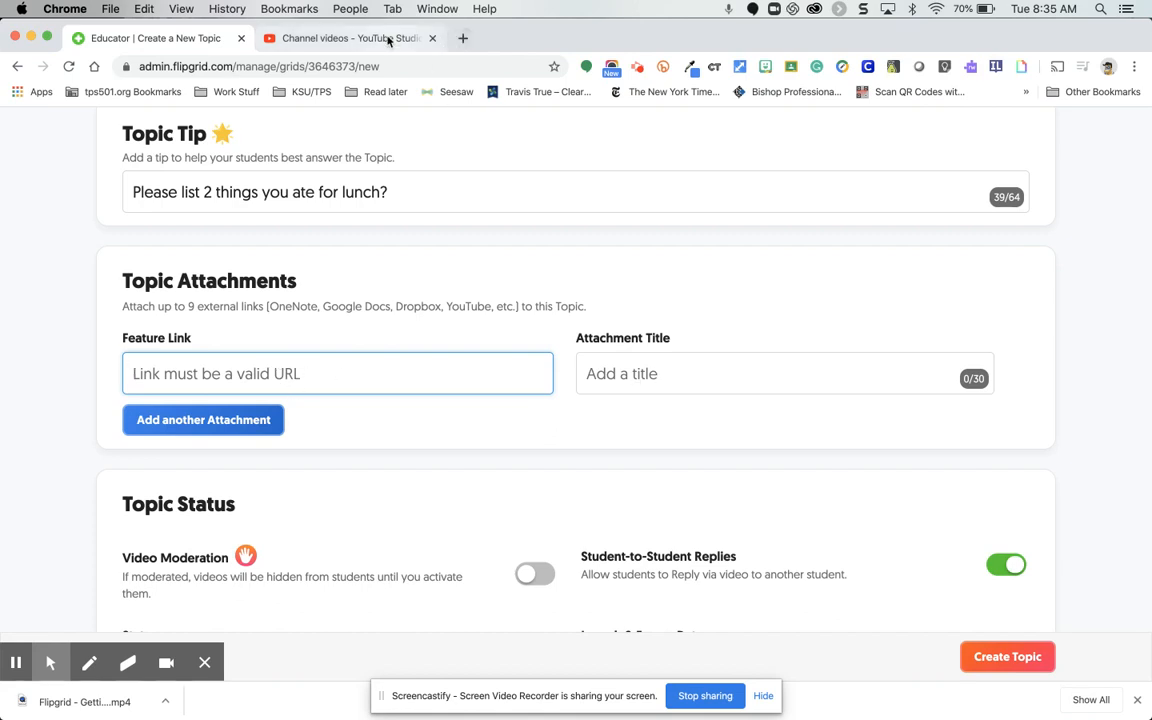
{"action": "left_click", "coordinate": [464, 38]}
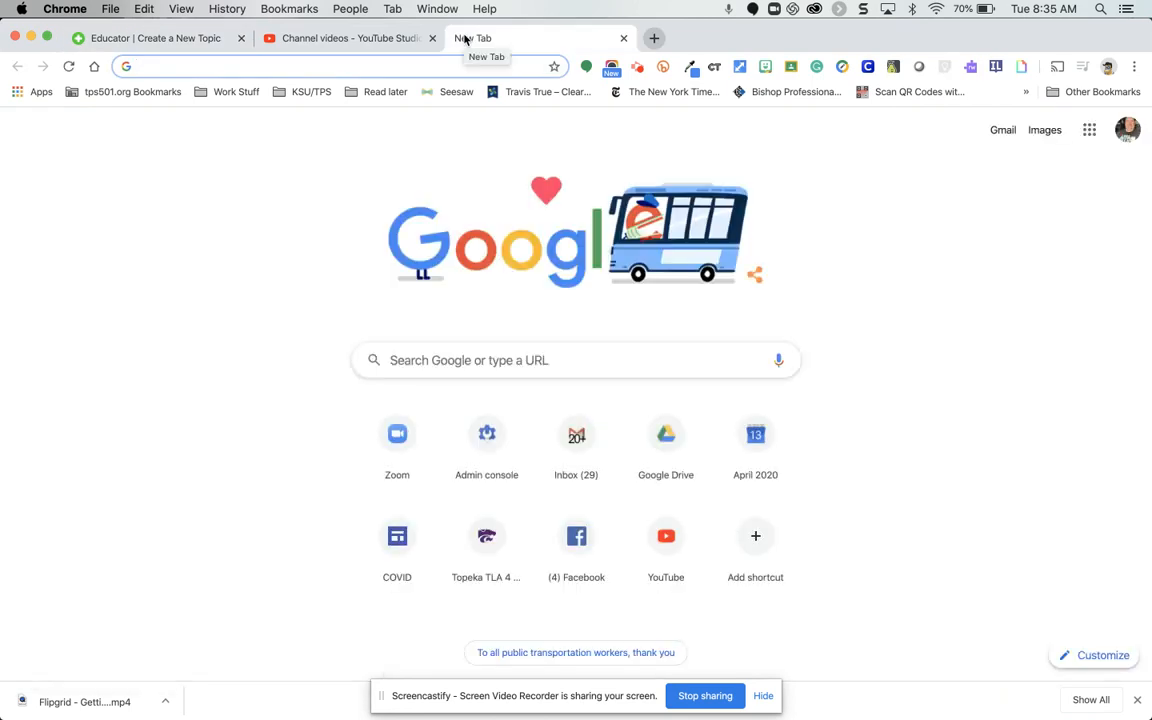
{"action": "type", "text": "you"}
{"action": "key", "text": "Tab"}
{"action": "type", "text": "gerry brooks"}
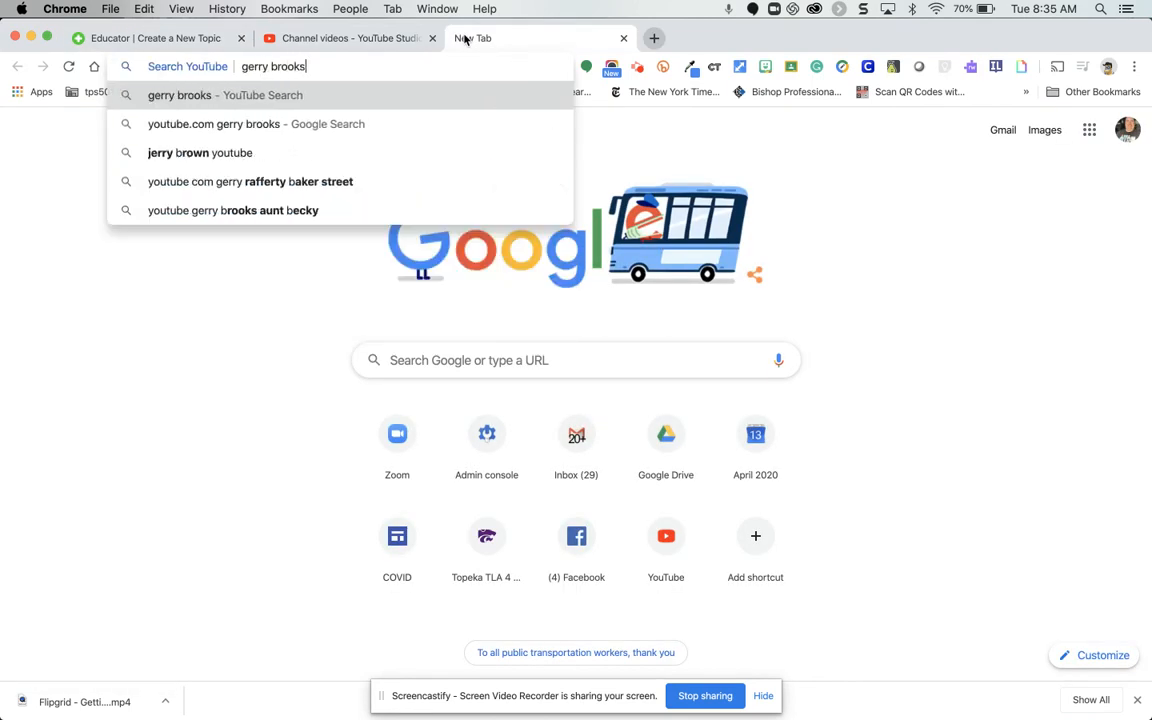
{"action": "key", "text": "Return"}
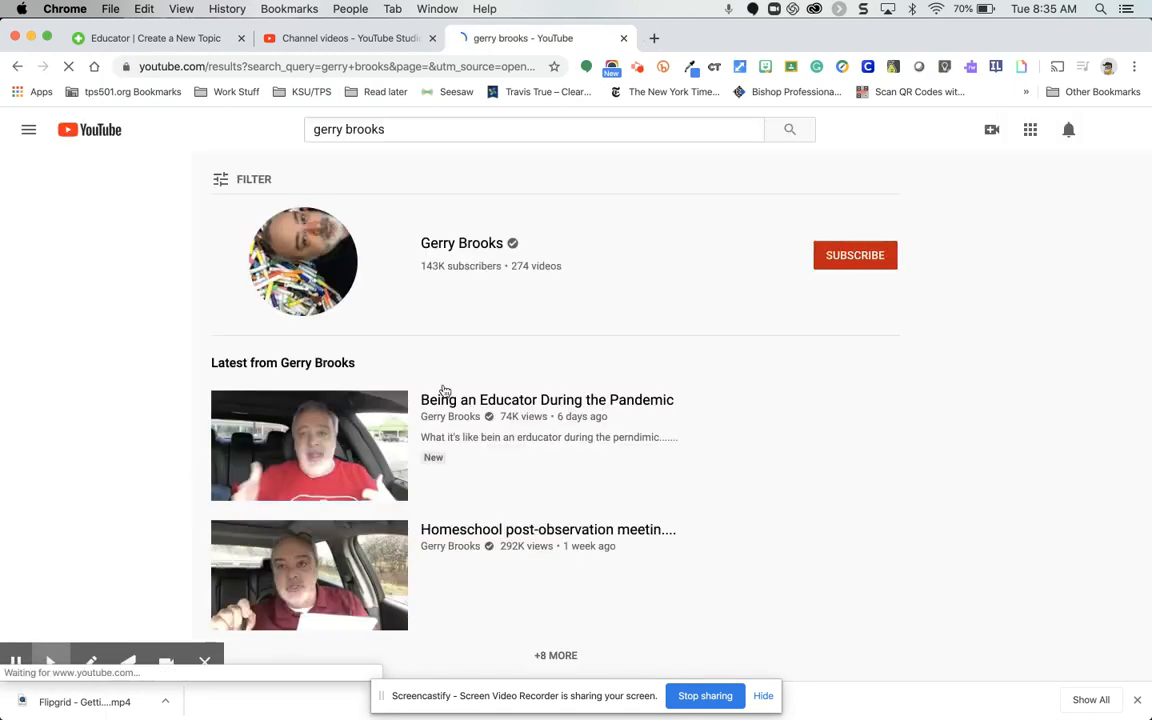
- Open the video "Being an Educator During the Pandemic" from the search results, pause it and copy its web address
{"action": "left_click", "coordinate": [307, 431]}
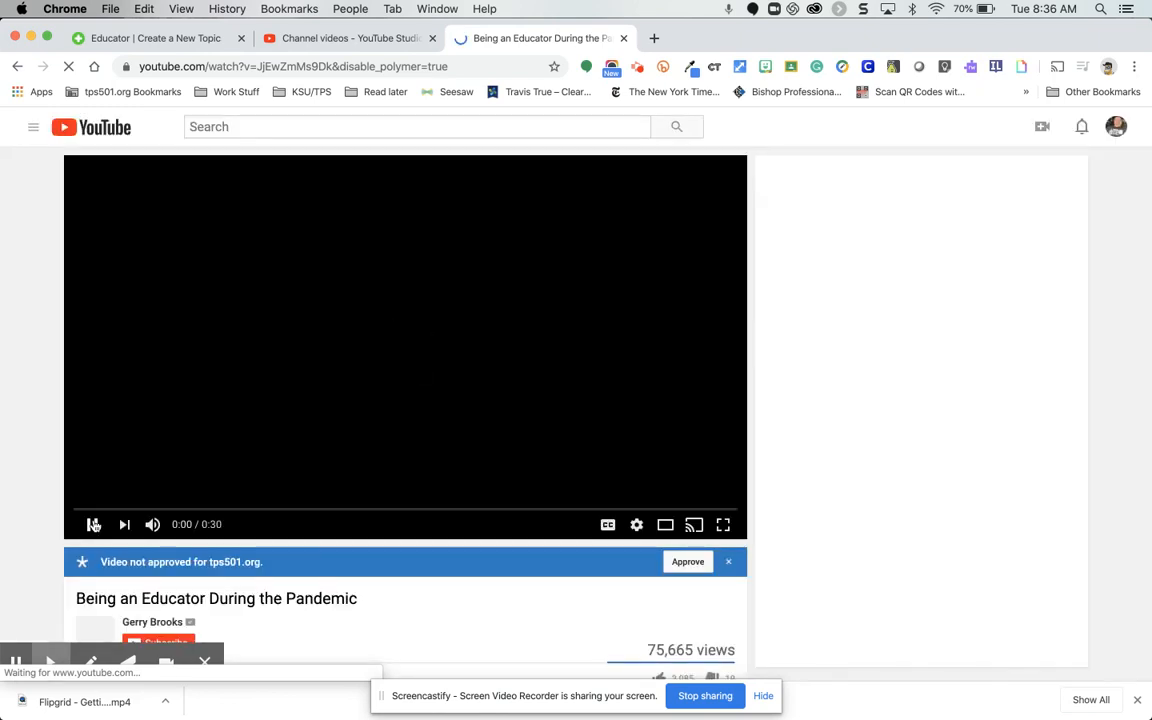
{"action": "left_click", "coordinate": [93, 524]}
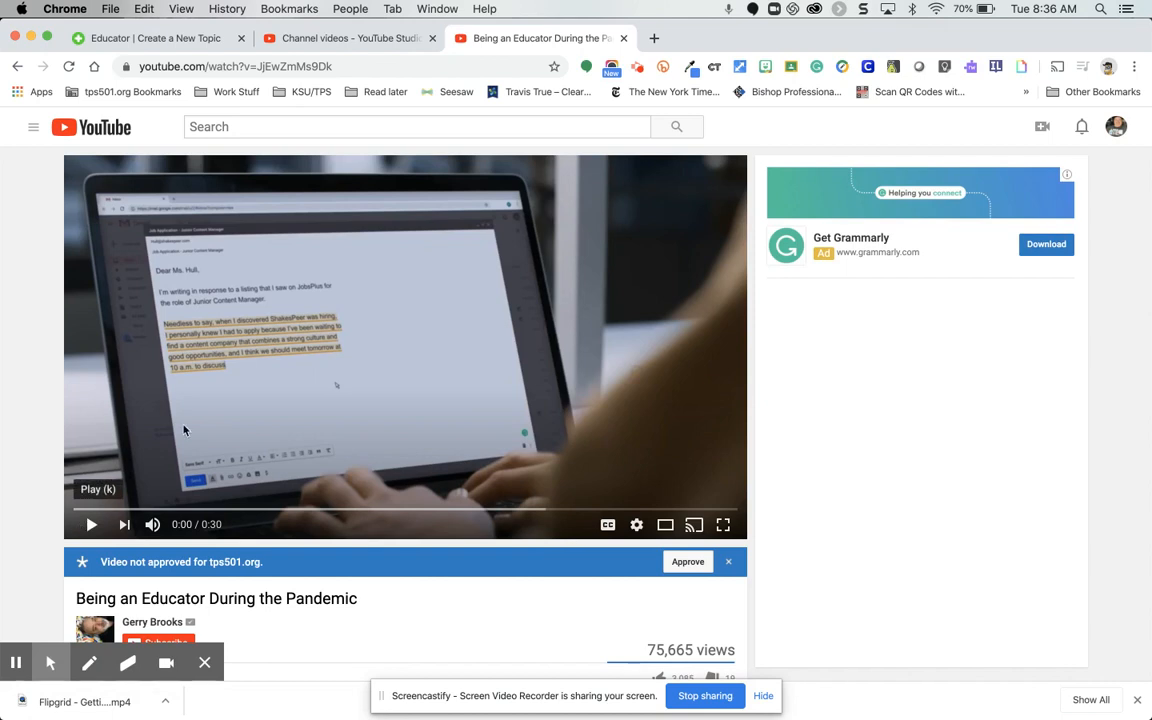
{"action": "left_click", "coordinate": [365, 67]}
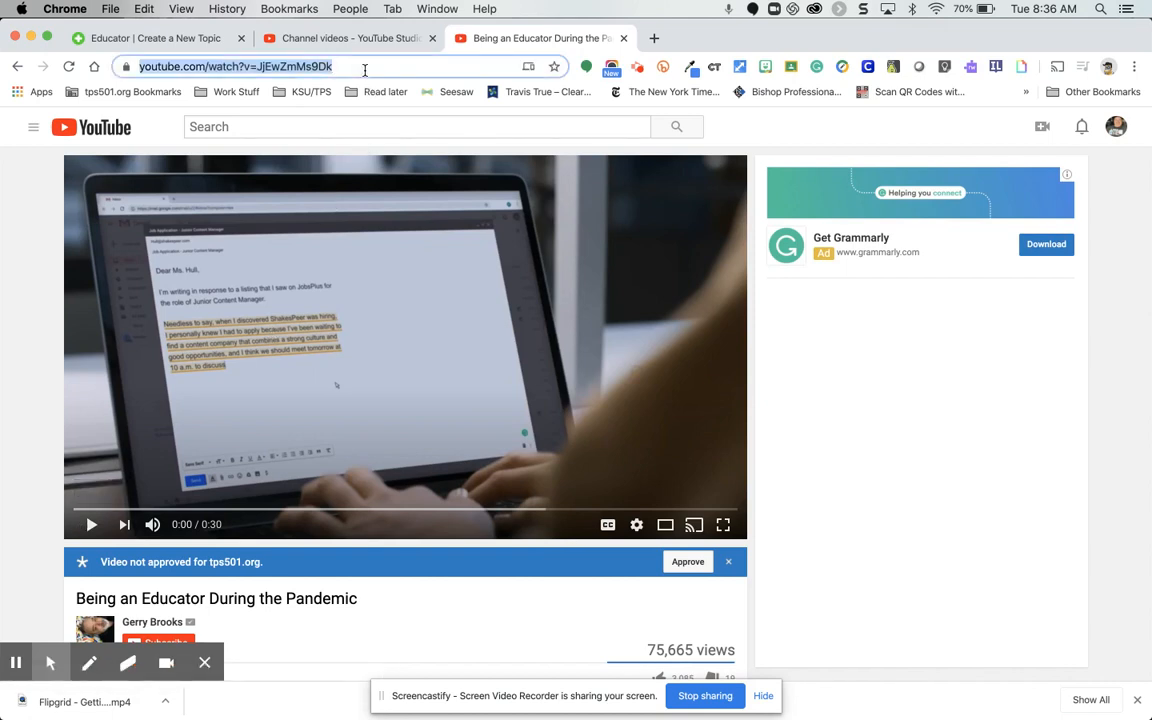
{"action": "left_click", "coordinate": [92, 525]}
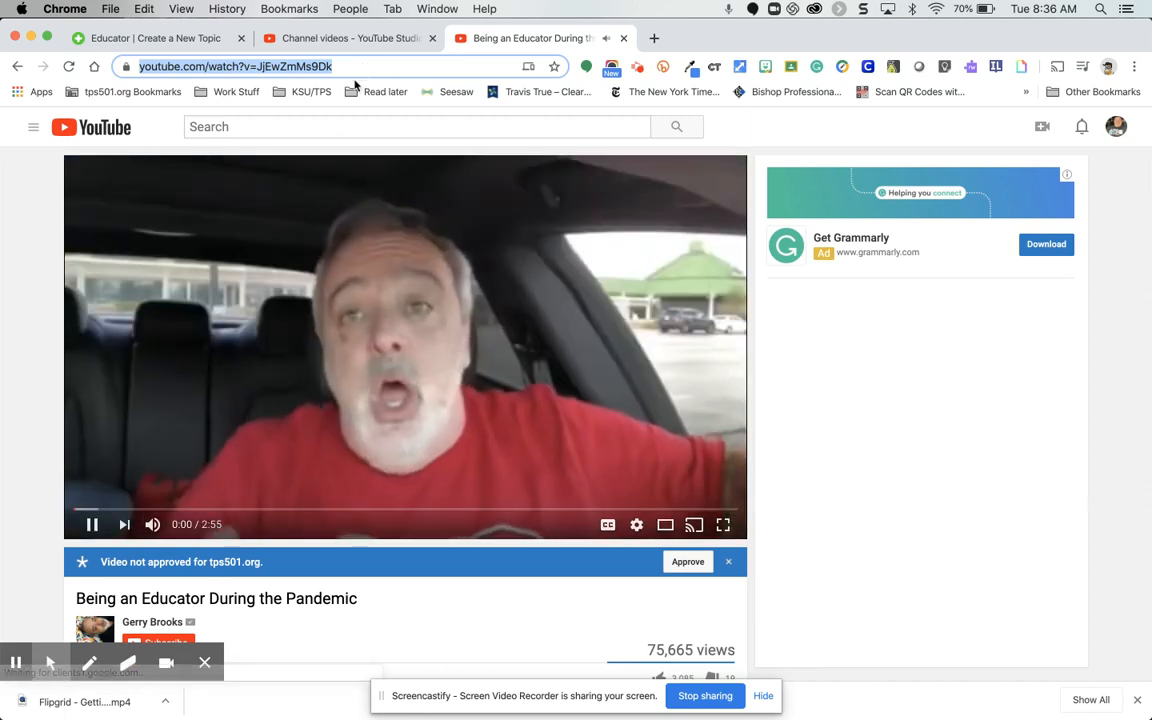
{"action": "left_click", "coordinate": [93, 526]}
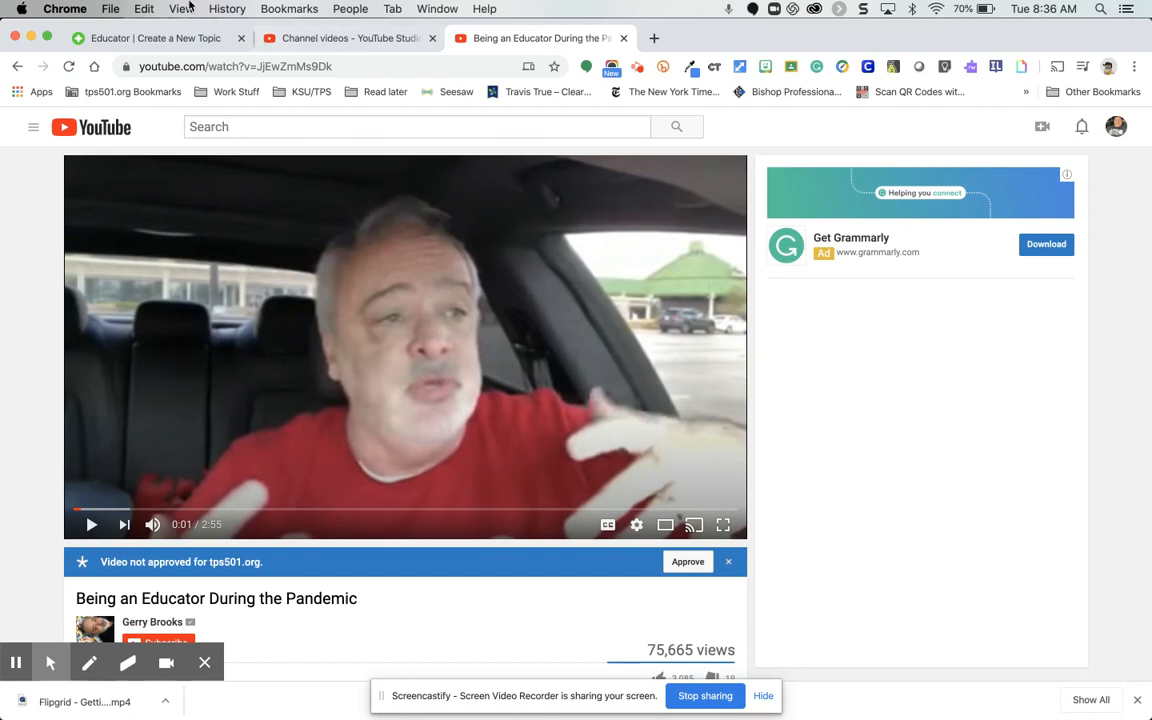
{"action": "left_click", "coordinate": [182, 67]}
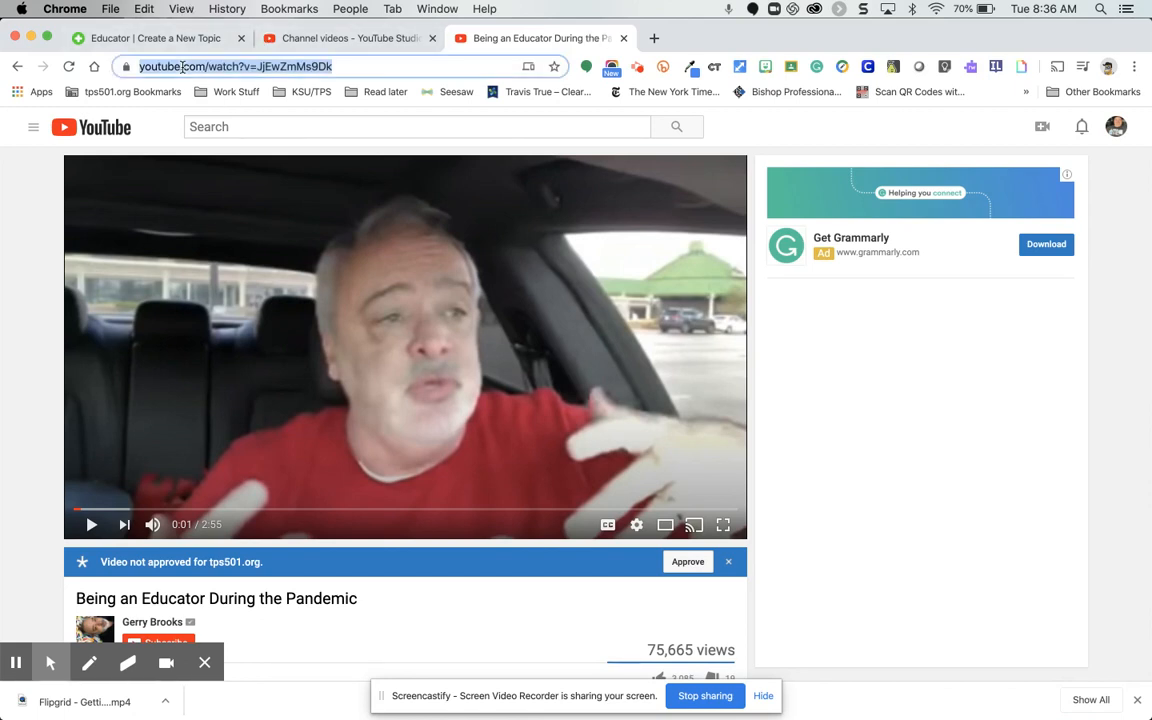
{"action": "right_click", "coordinate": [182, 67]}
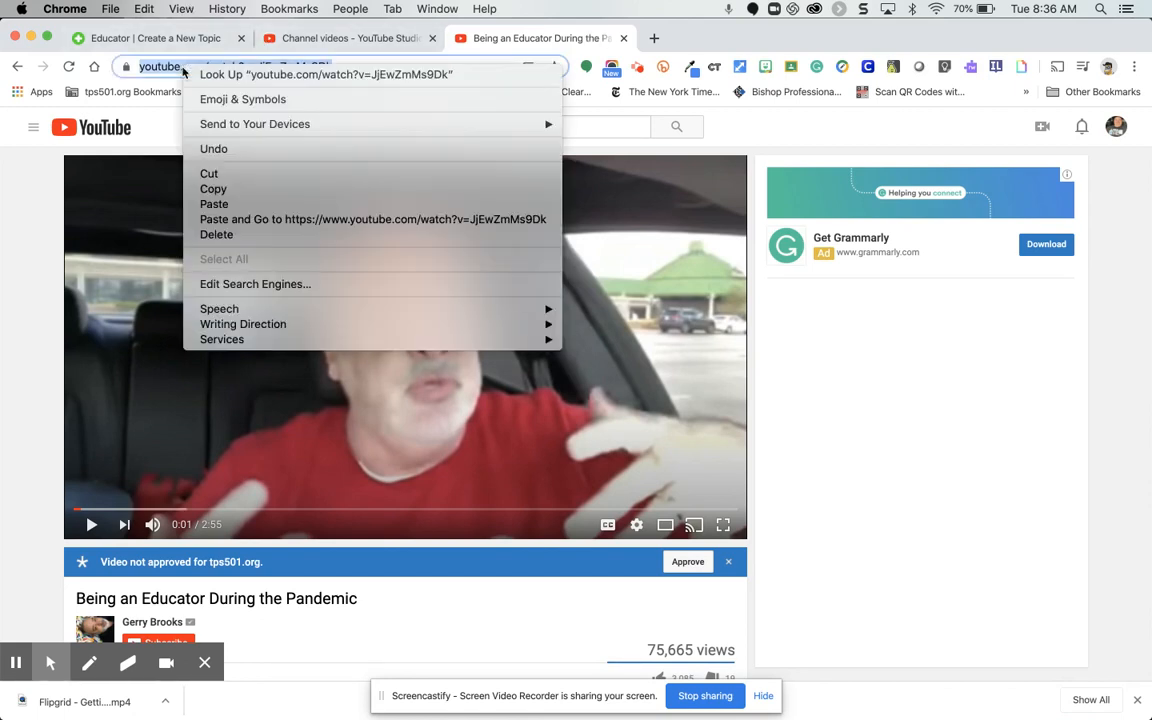
{"action": "left_click", "coordinate": [210, 190]}
- Paste the copied video address as the topic's feature link and title the attachment "Watch this video!!"
{"action": "left_click", "coordinate": [176, 40]}
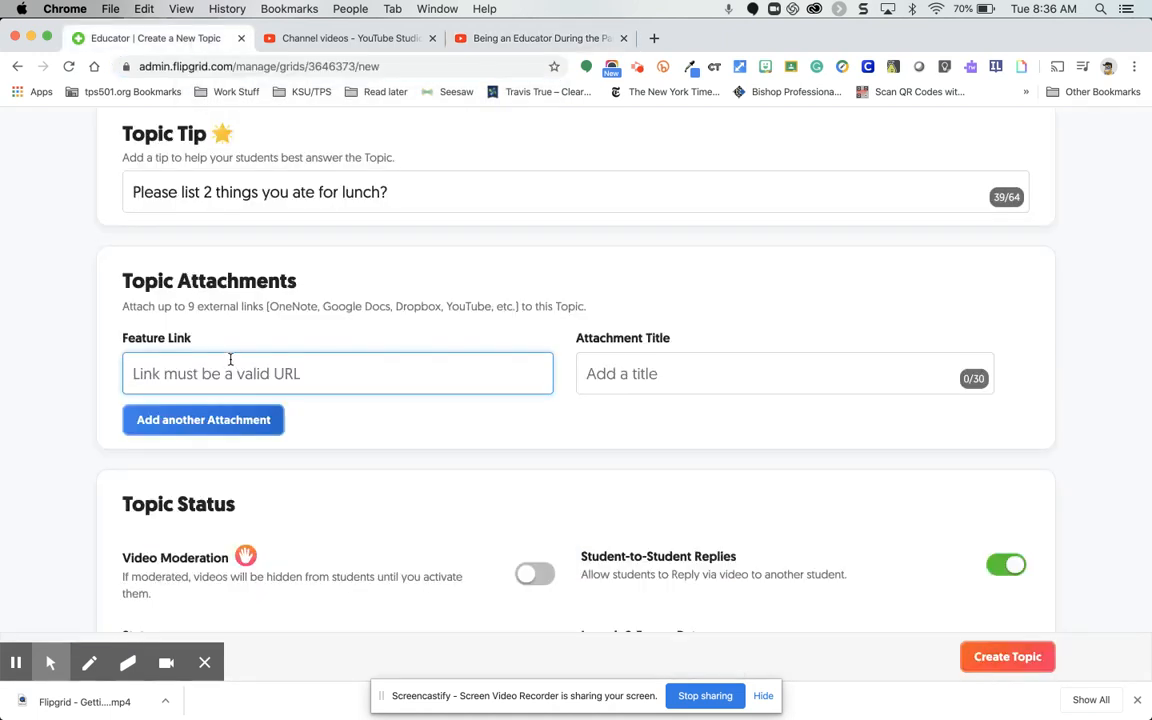
{"action": "key", "text": "super+v"}
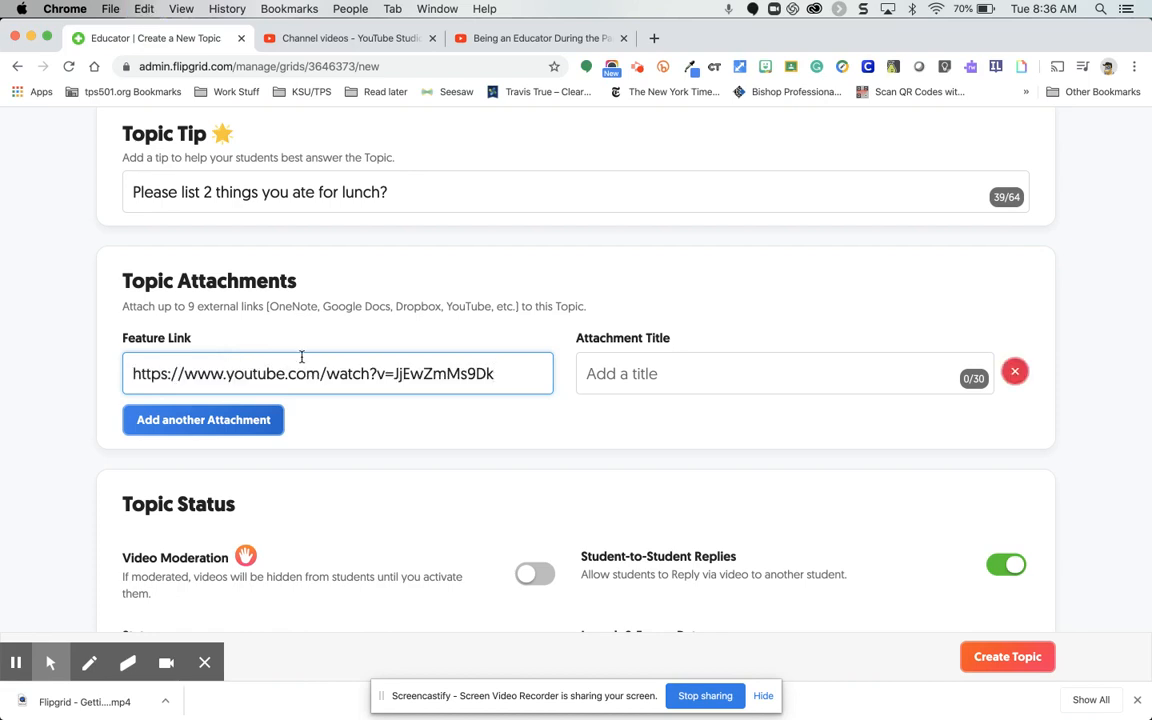
{"action": "left_click", "coordinate": [625, 378]}
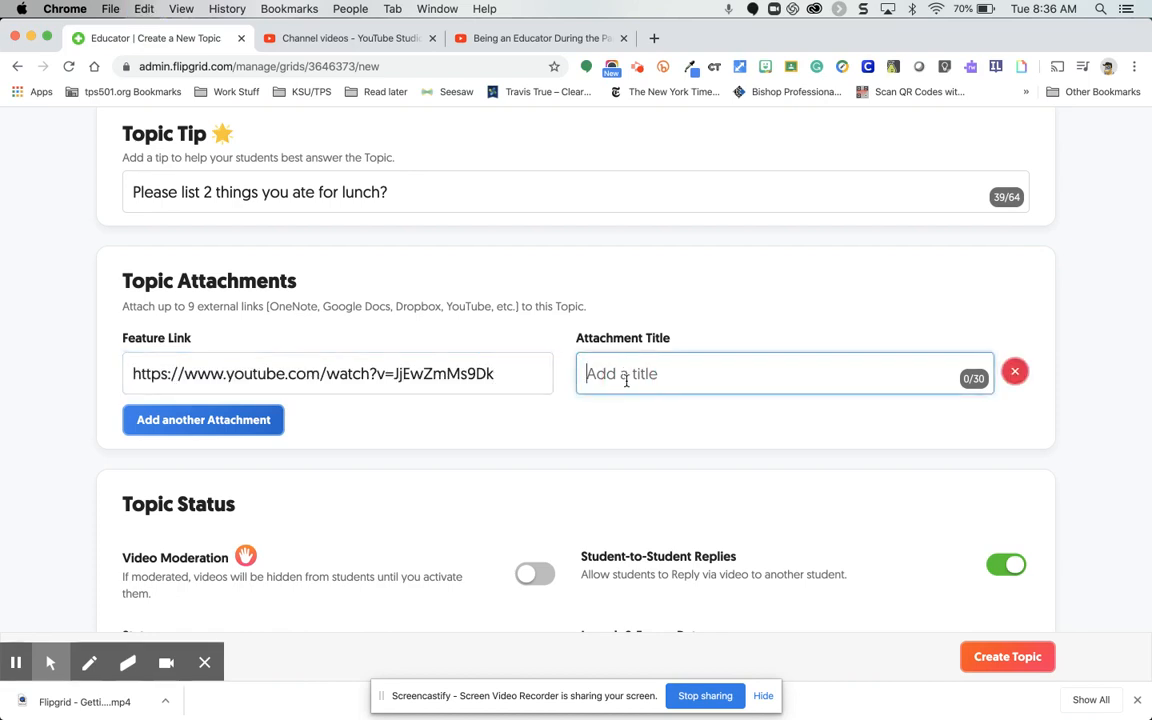
{"action": "type", "text": "Watch th"}
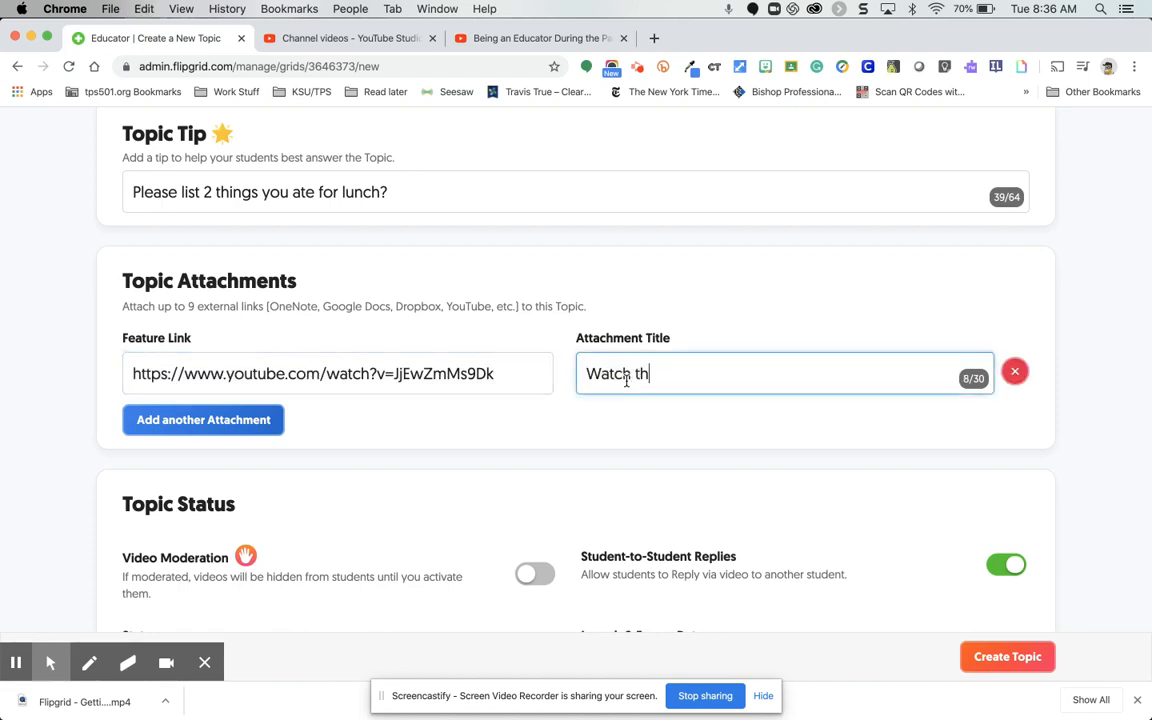
{"action": "type", "text": "is video"}
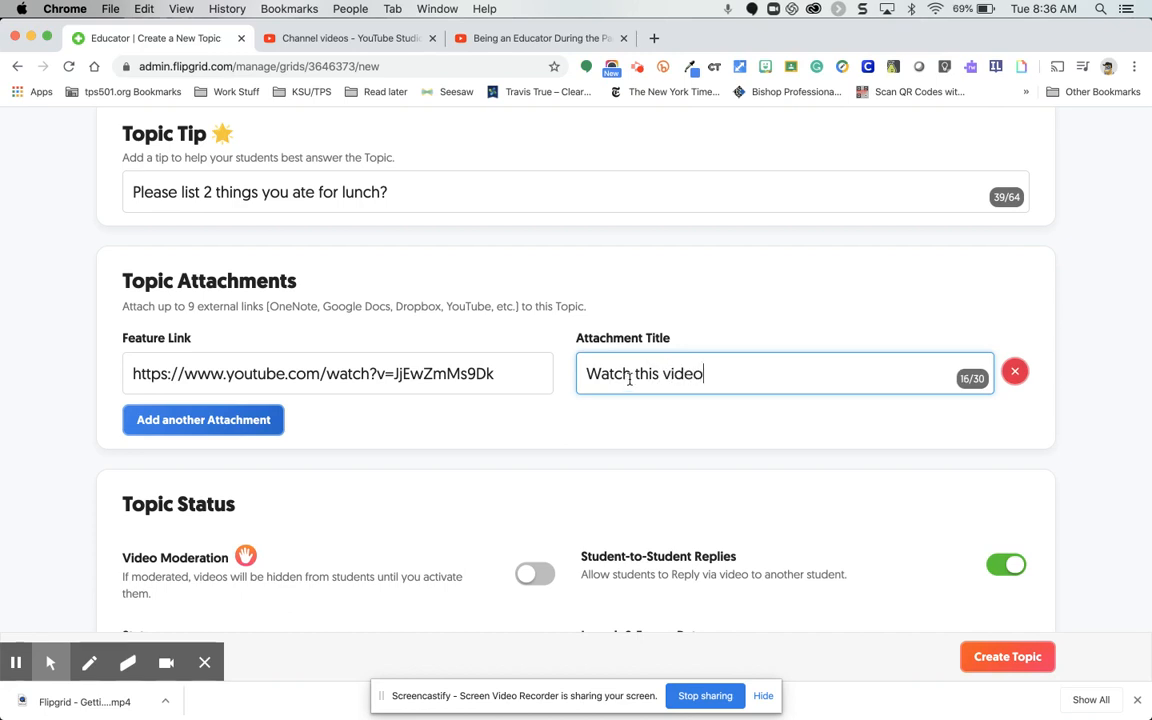
{"action": "type", "text": "!!"}
- Add empty attachment rows below the YouTube link until the topic's limit of 9 attachments is reached
{"action": "left_click", "coordinate": [245, 419]}
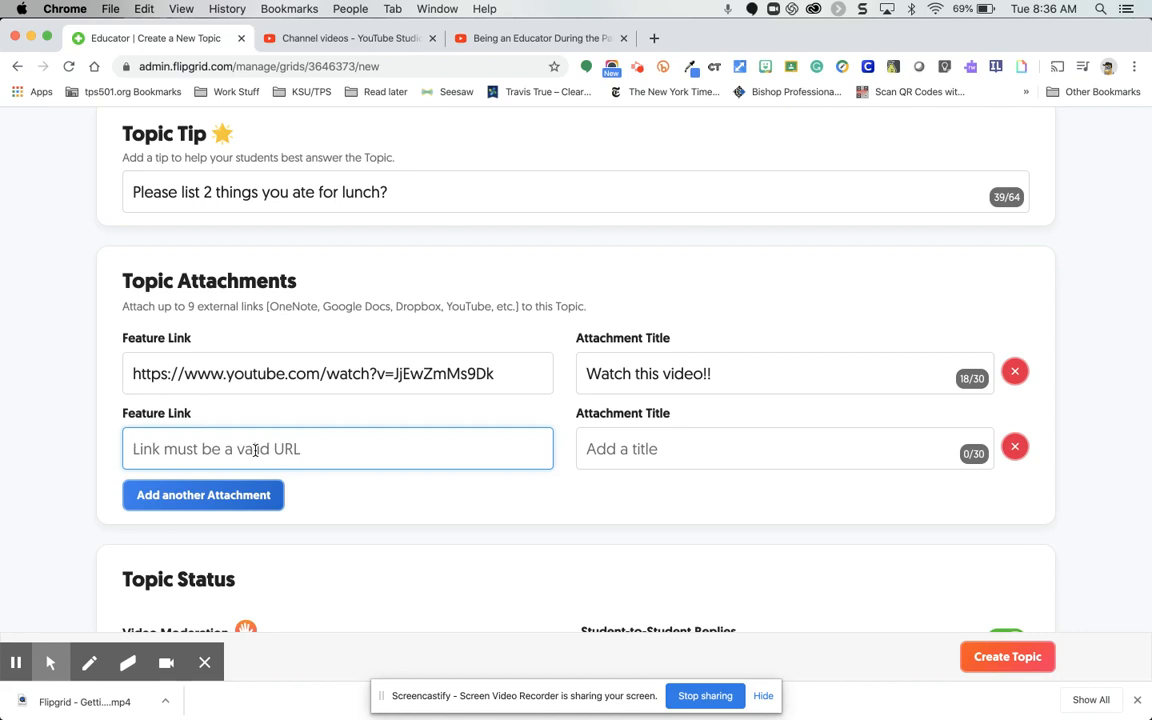
{"action": "left_click", "coordinate": [233, 497]}
{"action": "left_click", "coordinate": [219, 560]}
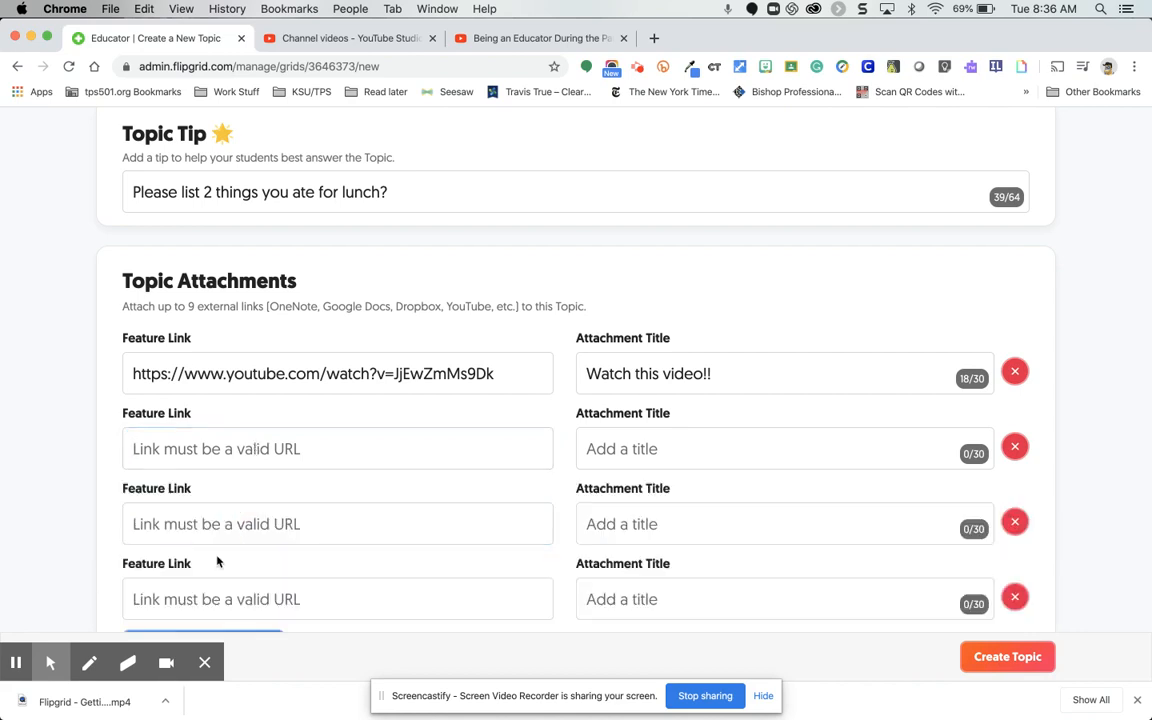
{"action": "scroll", "coordinate": [218, 562], "scroll_direction": "down", "scroll_amount": 3}
{"action": "left_click", "coordinate": [205, 476]}
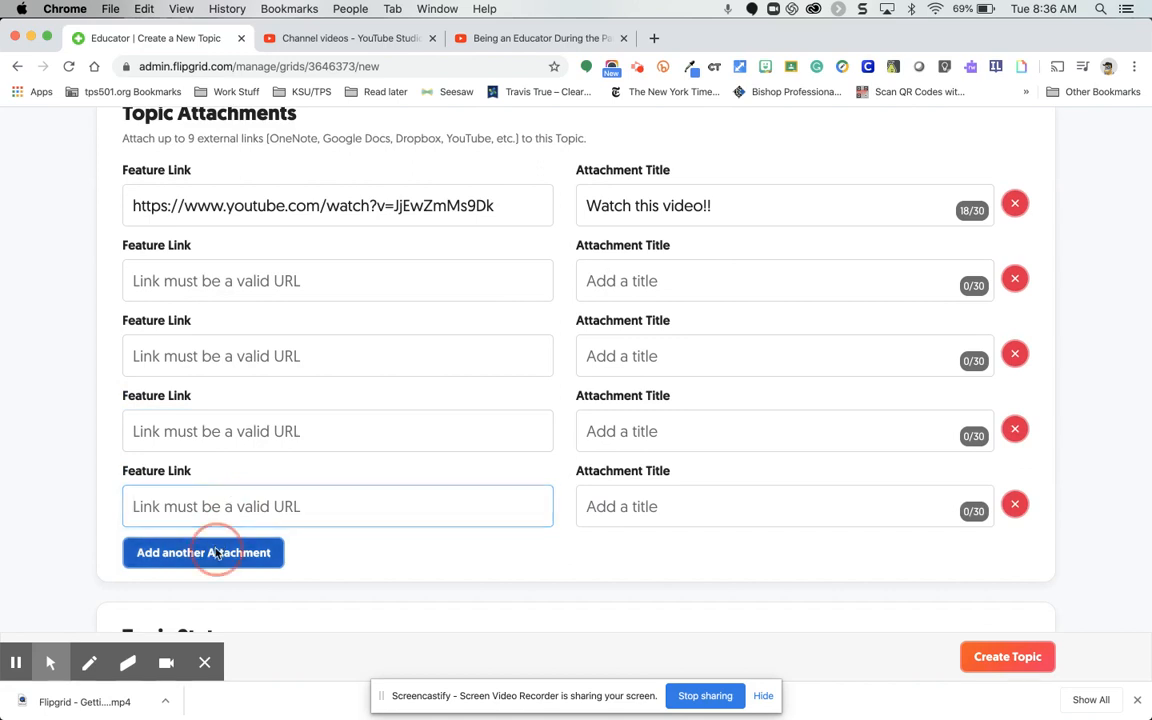
{"action": "left_click", "coordinate": [211, 551]}
{"action": "scroll", "coordinate": [216, 548], "scroll_direction": "down", "scroll_amount": 2}
{"action": "left_click", "coordinate": [218, 528]}
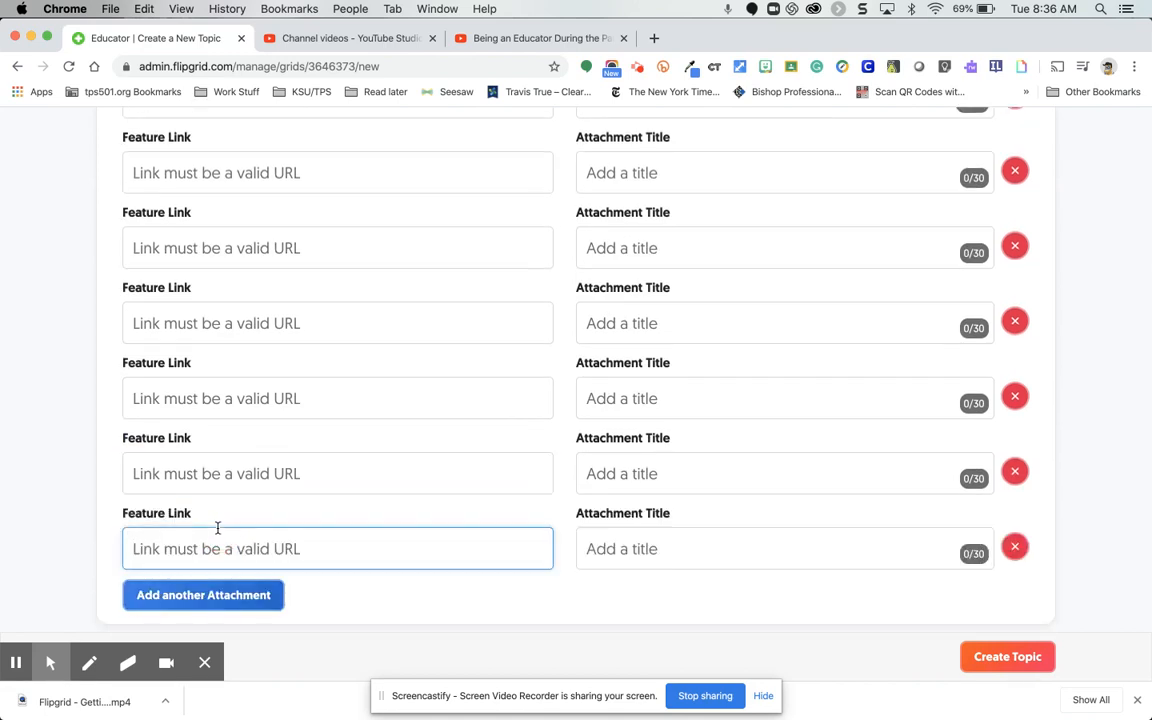
{"action": "scroll", "coordinate": [217, 527], "scroll_direction": "down", "scroll_amount": 2}
{"action": "left_click", "coordinate": [217, 528]}
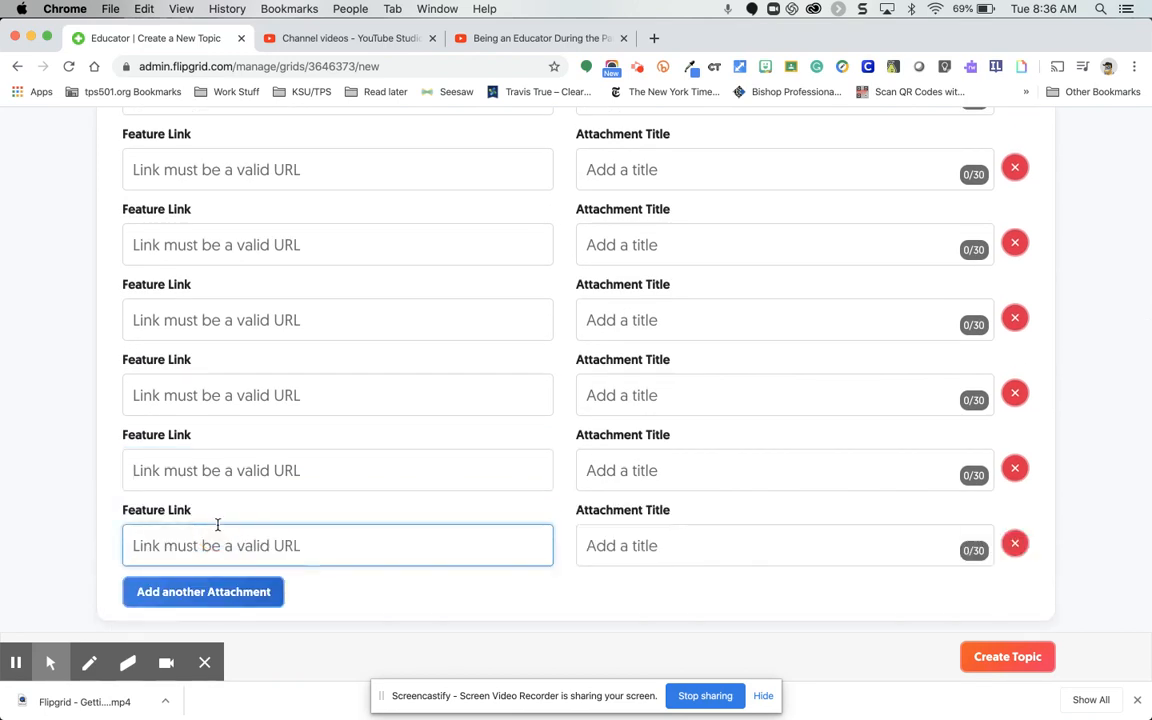
- Remove all the empty attachment rows, keeping only the "Watch this video!!" link
{"action": "scroll", "coordinate": [217, 525], "scroll_direction": "up", "scroll_amount": 10}
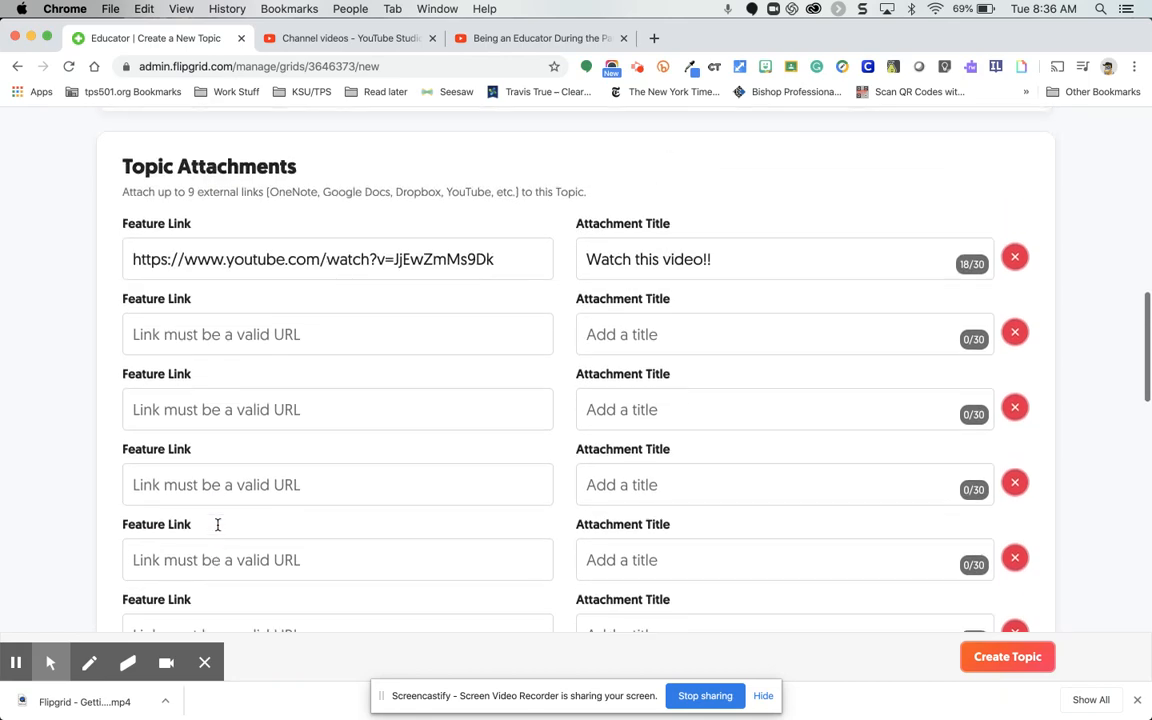
{"action": "scroll", "coordinate": [1019, 340], "scroll_direction": "down", "scroll_amount": 5}
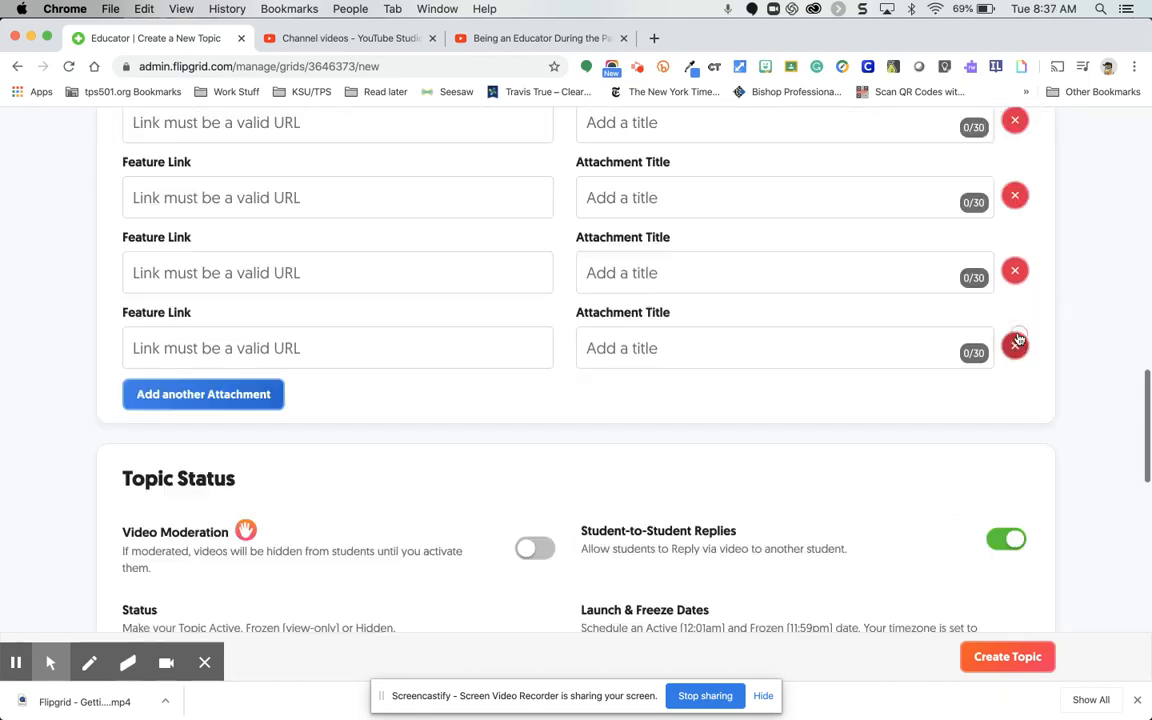
{"action": "scroll", "coordinate": [1019, 286], "scroll_direction": "up", "scroll_amount": 5}
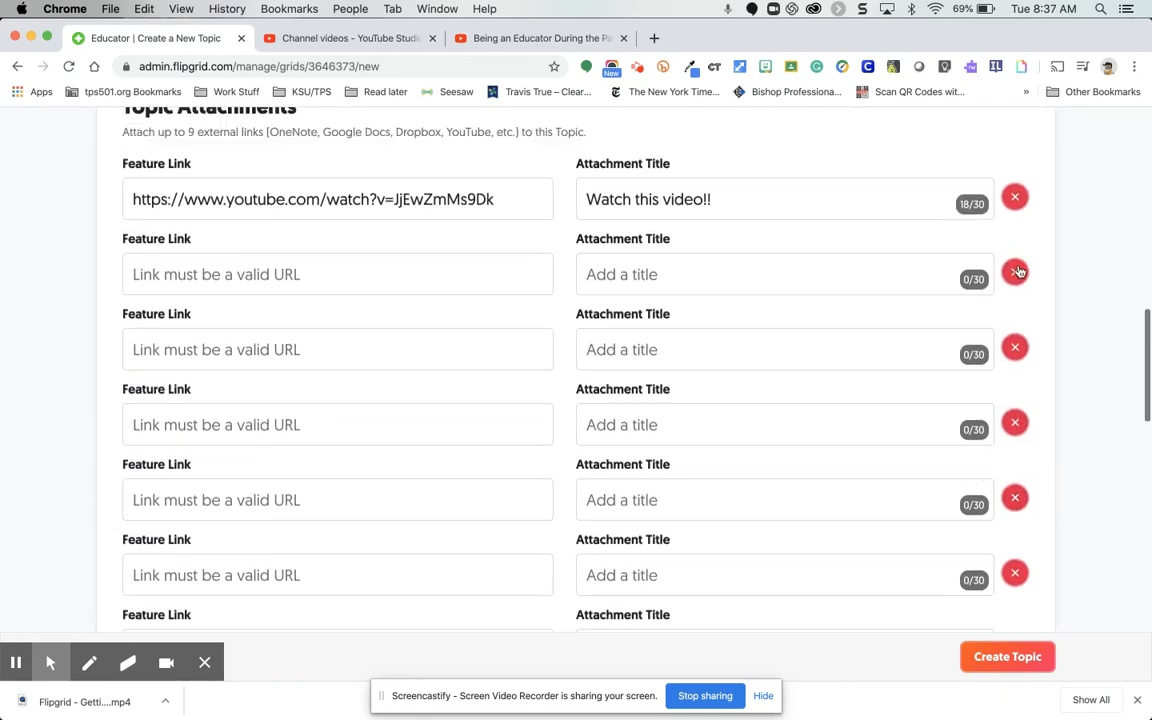
{"action": "left_click", "coordinate": [1016, 273]}
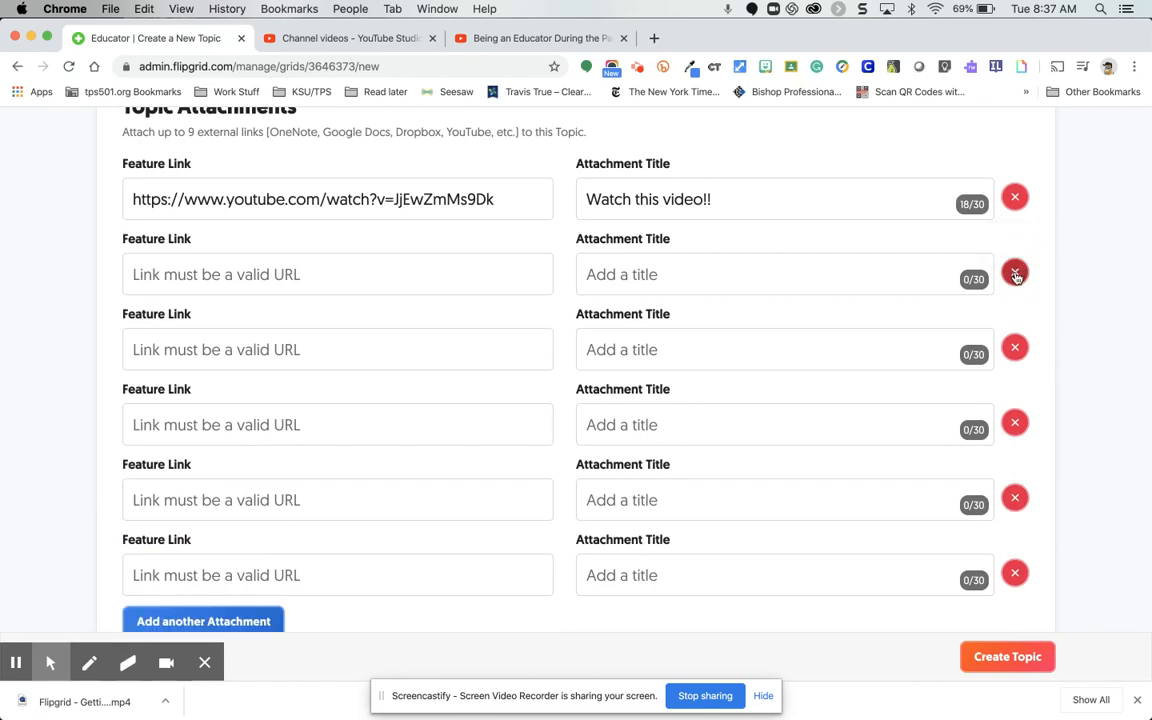
{"action": "left_click", "coordinate": [1016, 275]}
{"action": "left_click", "coordinate": [1016, 274]}
{"action": "left_click", "coordinate": [1016, 274]}
{"action": "left_click", "coordinate": [1016, 274]}
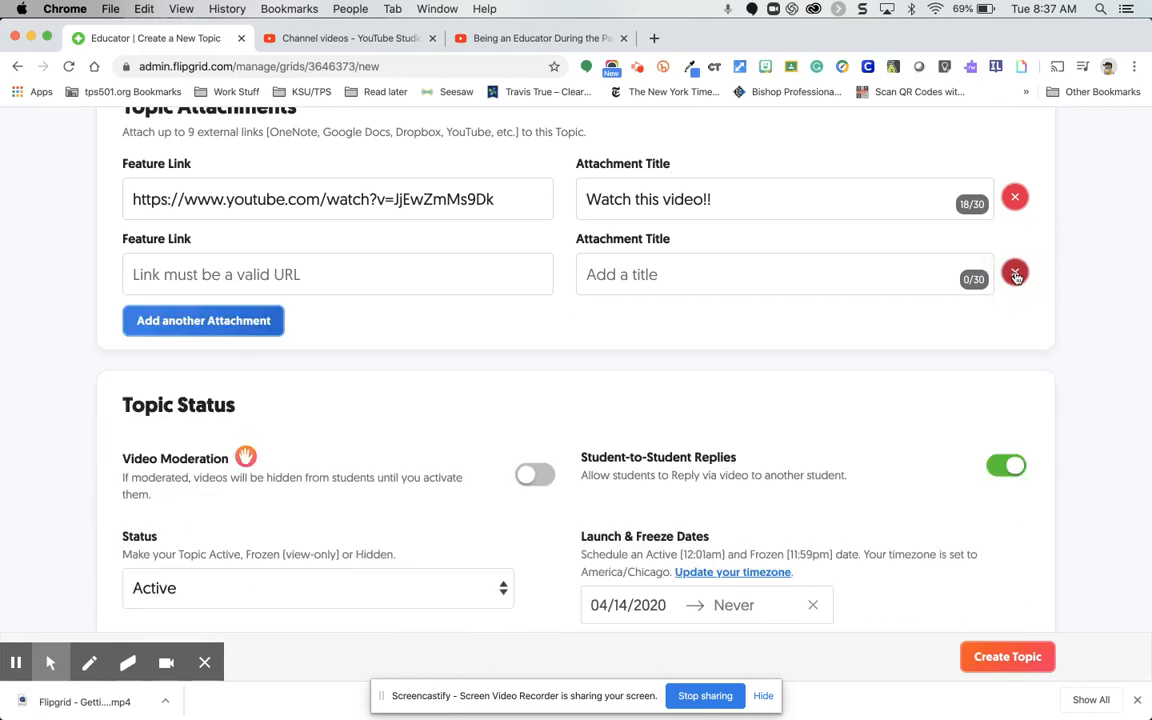
{"action": "left_click", "coordinate": [1016, 274]}
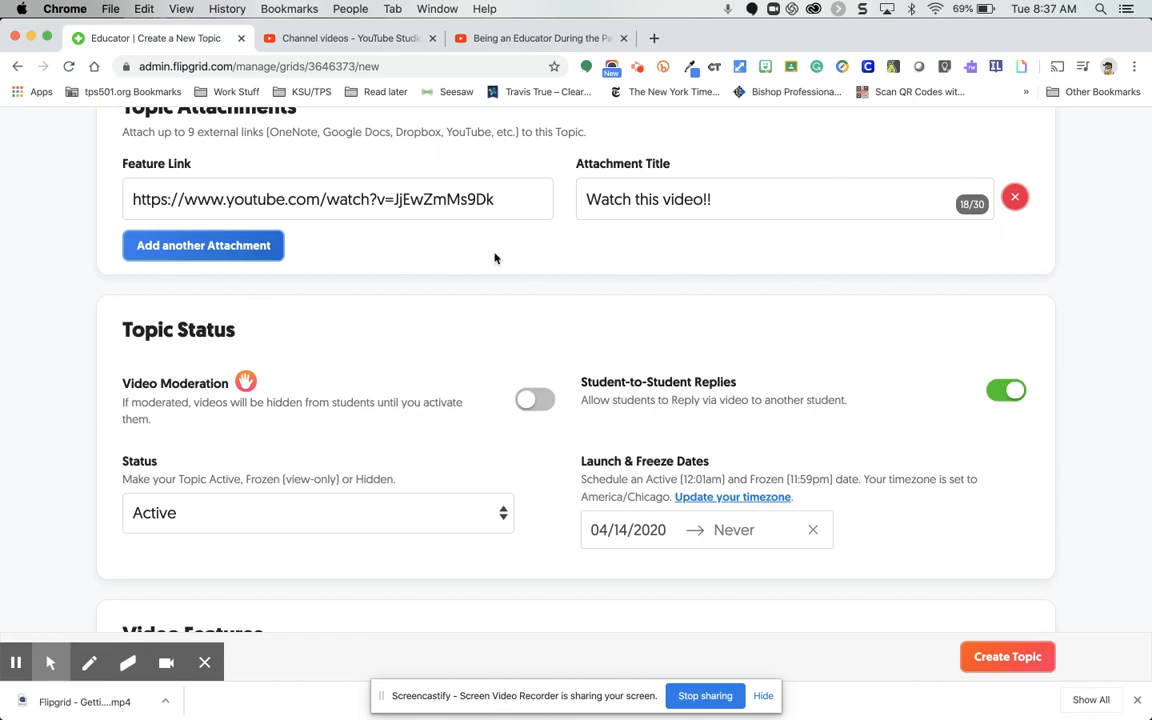
- Switch Video Moderation on and back off, and Student-to-Student Replies off and back on, in the topic status settings
{"action": "scroll", "coordinate": [450, 300], "scroll_direction": "up", "scroll_amount": 1}
{"action": "scroll", "coordinate": [405, 343], "scroll_direction": "down", "scroll_amount": 2}
{"action": "scroll", "coordinate": [407, 343], "scroll_direction": "down", "scroll_amount": 1}
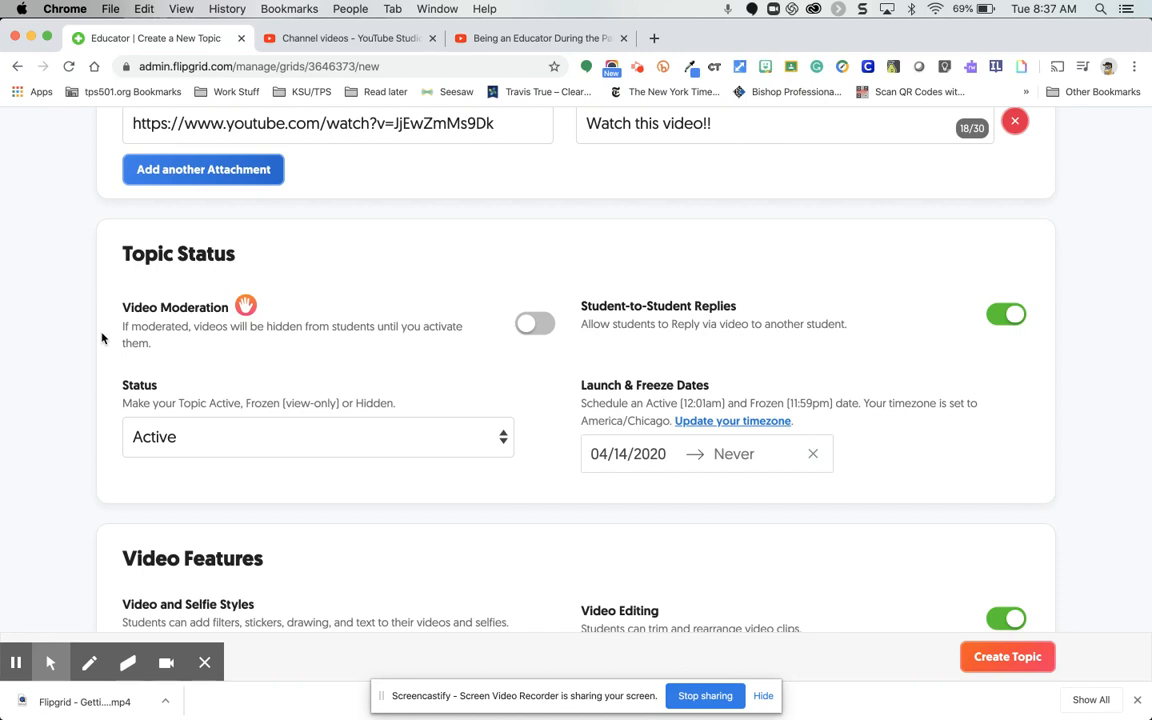
{"action": "left_click", "coordinate": [530, 322]}
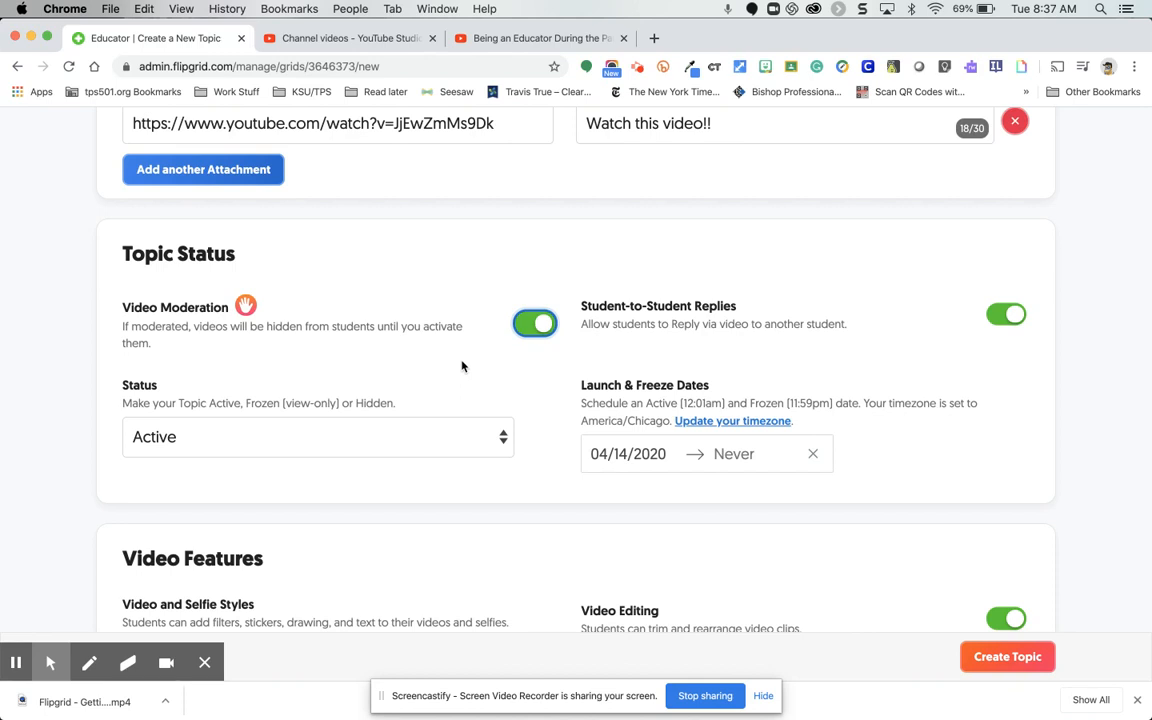
{"action": "left_click", "coordinate": [543, 331]}
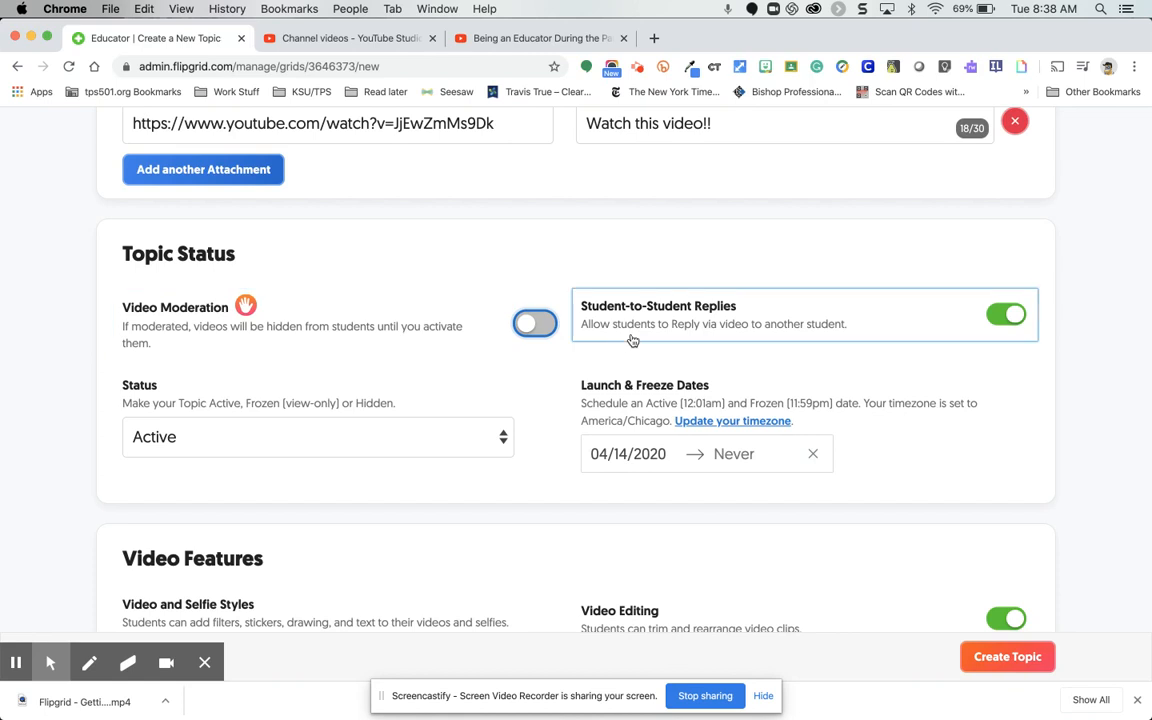
{"action": "left_click", "coordinate": [1010, 318]}
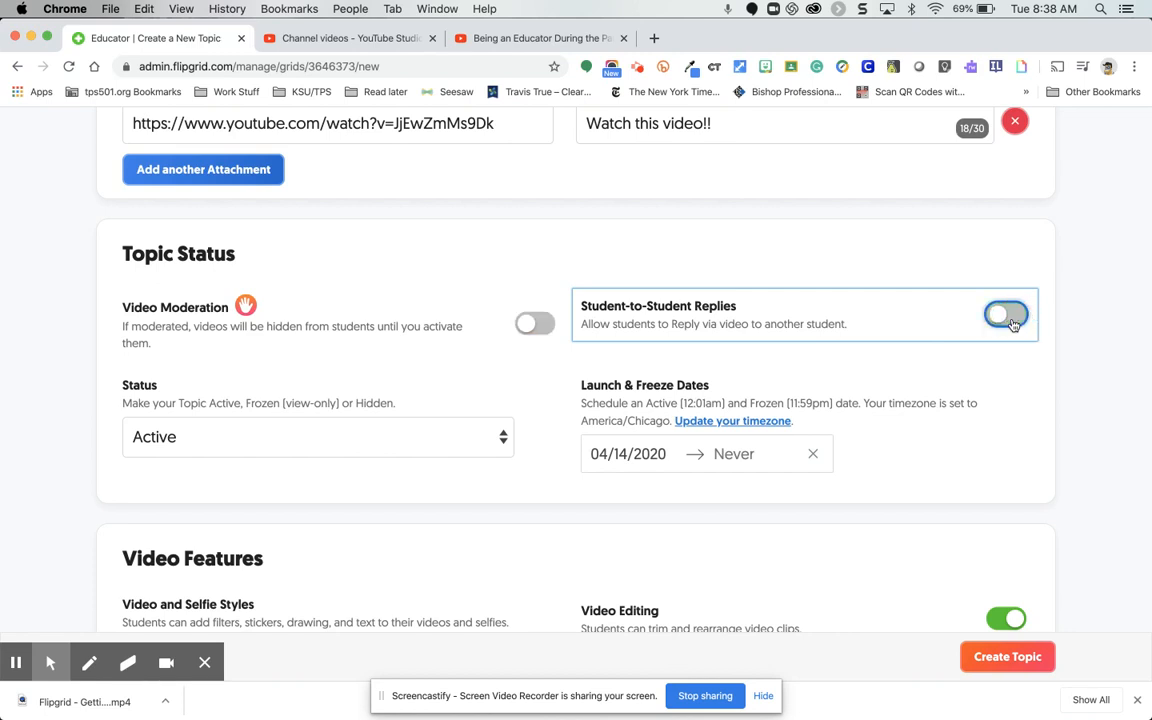
{"action": "left_click", "coordinate": [1007, 320]}
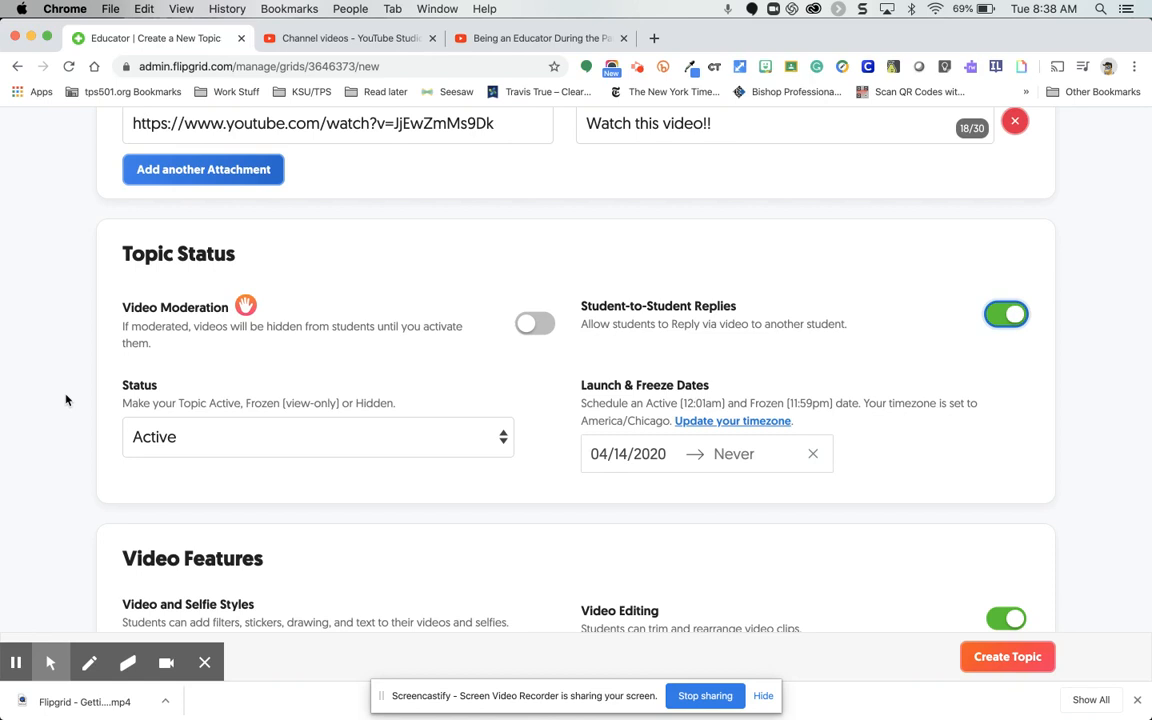
- Examine the available choices for the topic's Status and keep it set to Active
{"action": "scroll", "coordinate": [66, 400], "scroll_direction": "down", "scroll_amount": 2}
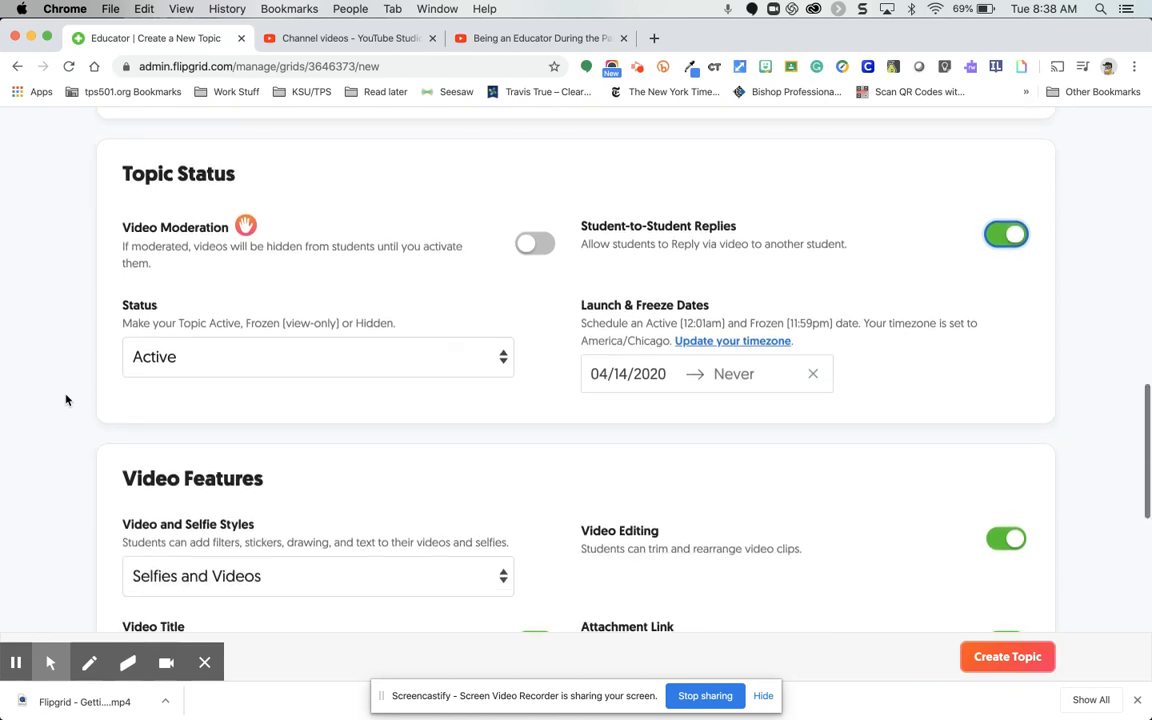
{"action": "left_click", "coordinate": [166, 355]}
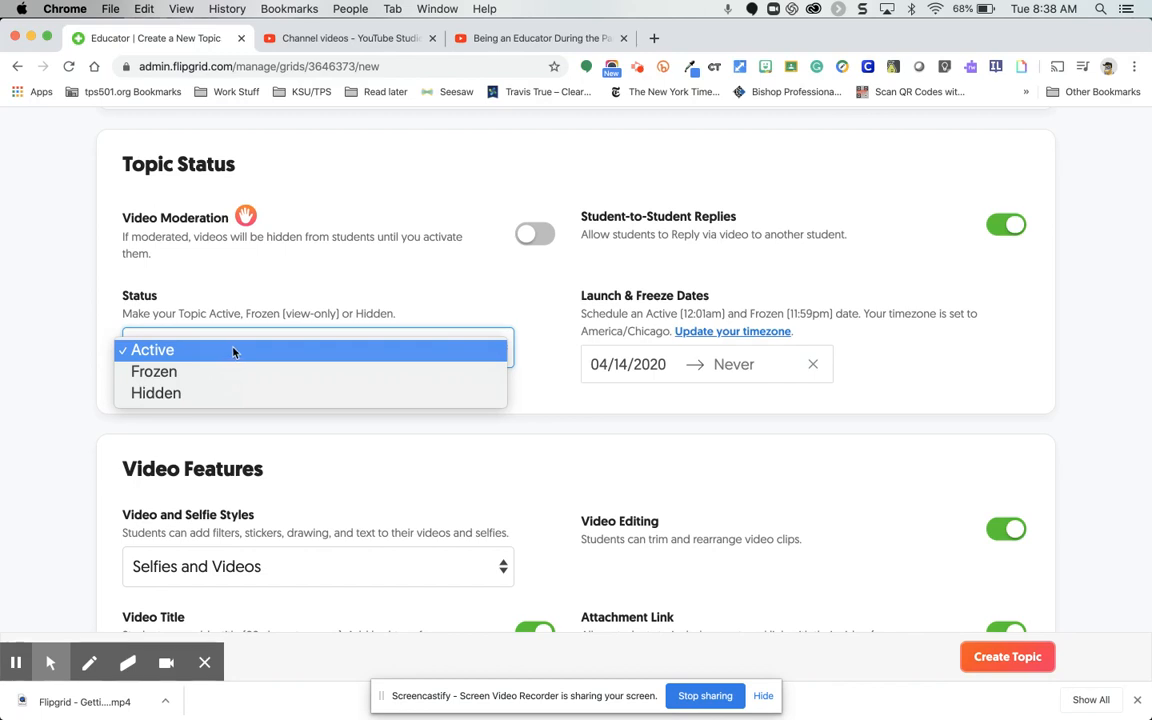
{"action": "left_click", "coordinate": [565, 349]}
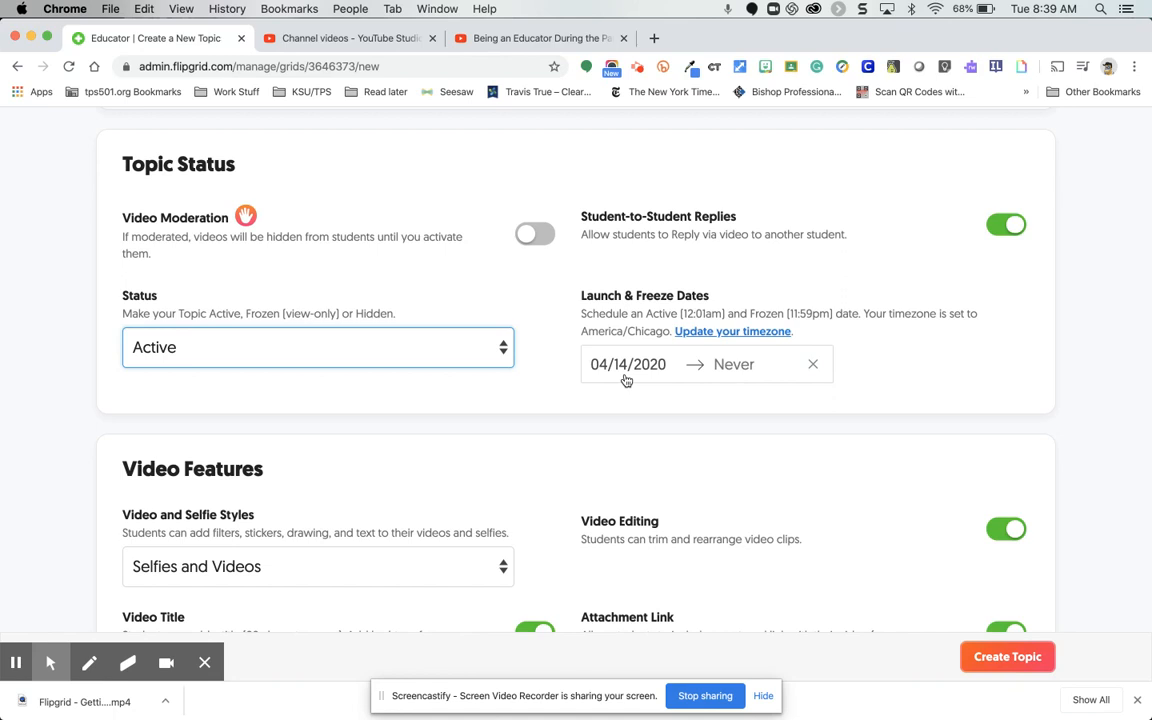
- Set the topic's freeze date to 04/18/2020 under the launch and freeze dates
{"action": "left_click", "coordinate": [653, 371]}
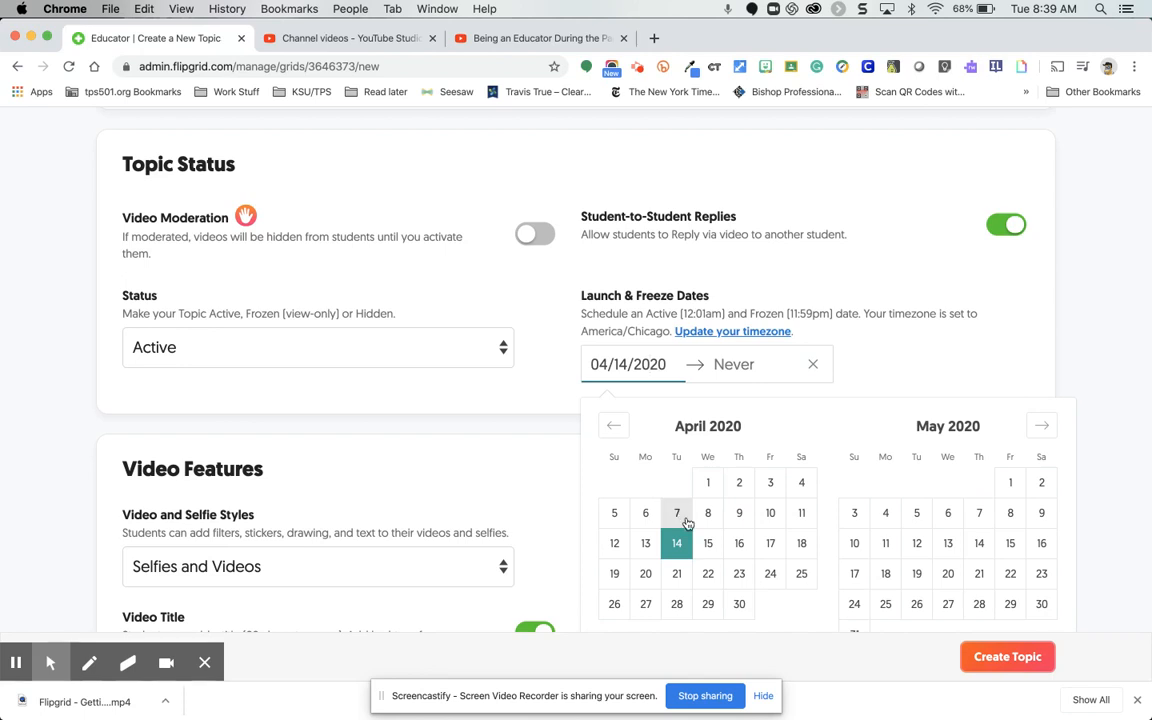
{"action": "left_click", "coordinate": [749, 366]}
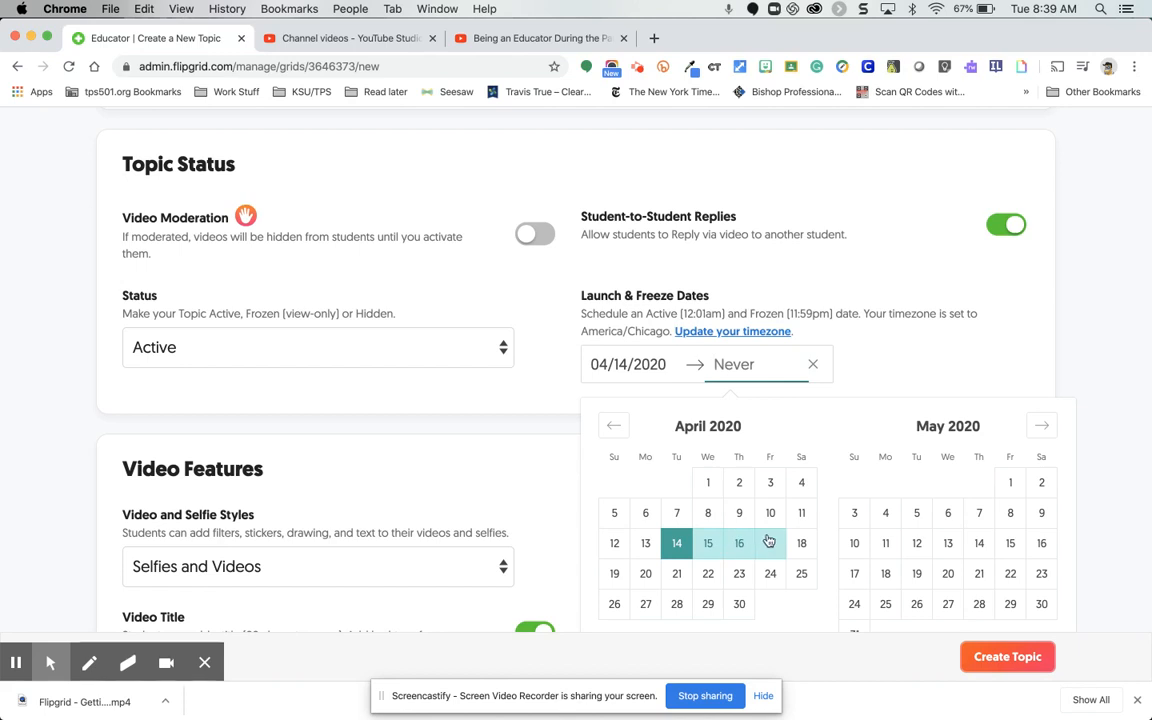
{"action": "left_click", "coordinate": [797, 544]}
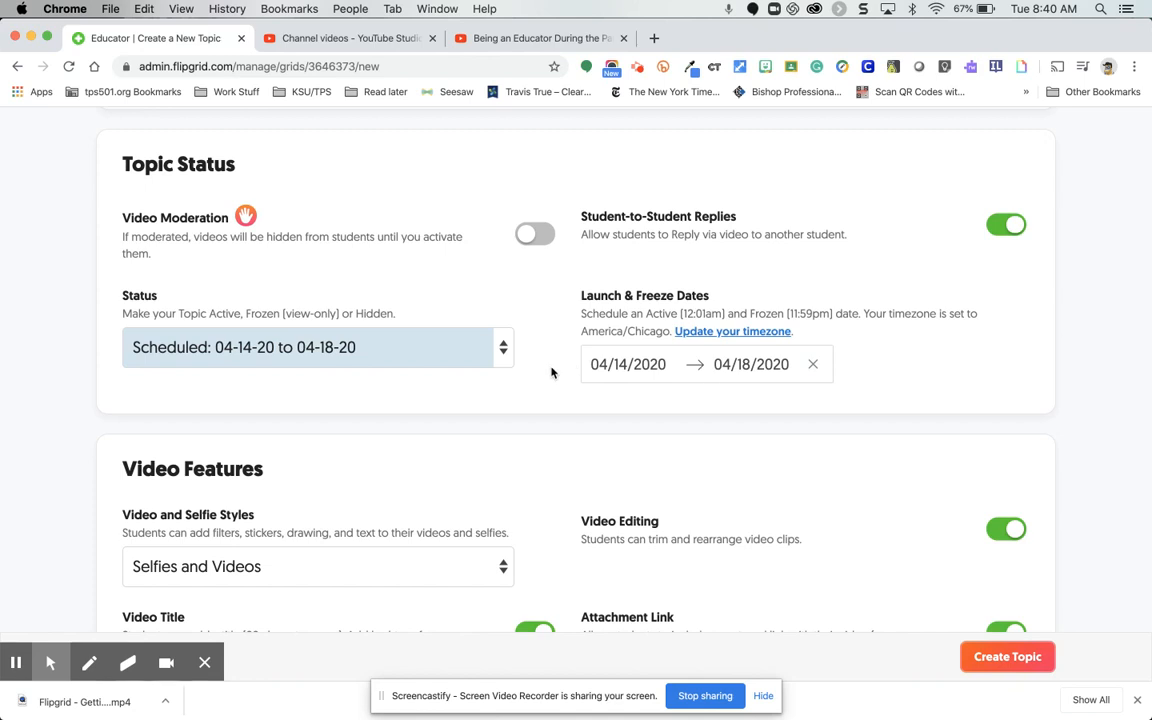
{"action": "scroll", "coordinate": [551, 373], "scroll_direction": "down", "scroll_amount": 5}
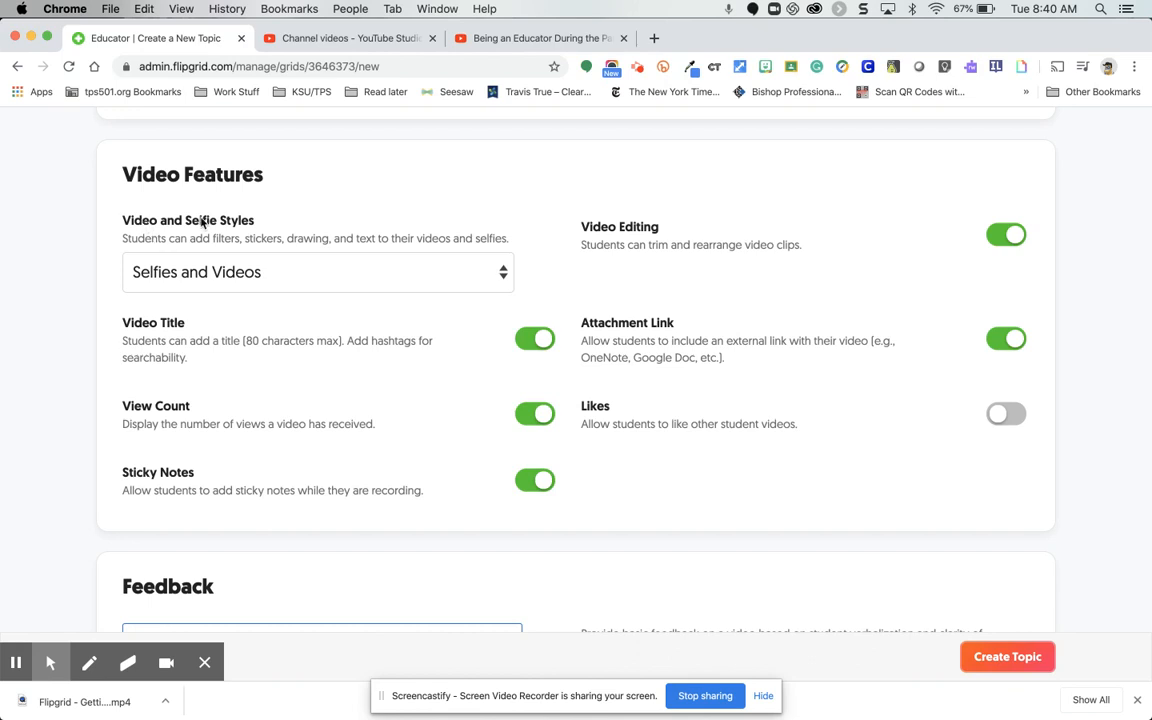
- Keep Video and Selfie Styles set to Selfies and Videos, and turn on Likes in the topic's video features
{"action": "left_click", "coordinate": [281, 268]}
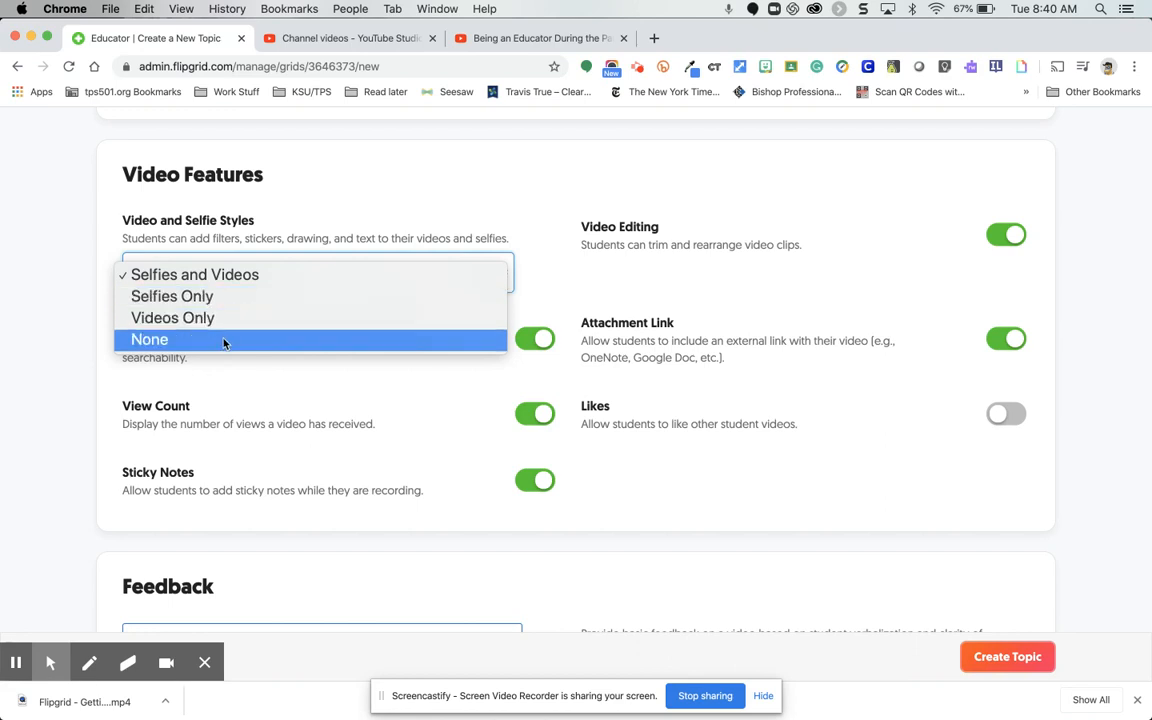
{"action": "left_click", "coordinate": [254, 274]}
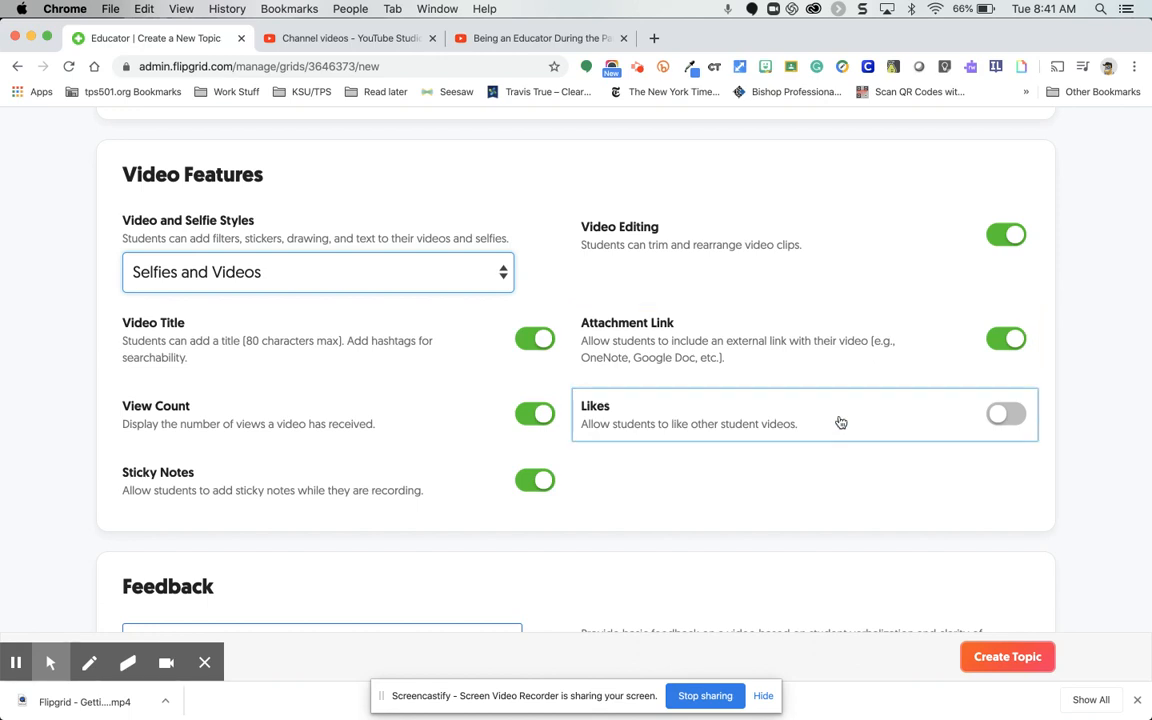
{"action": "left_click", "coordinate": [1000, 420]}
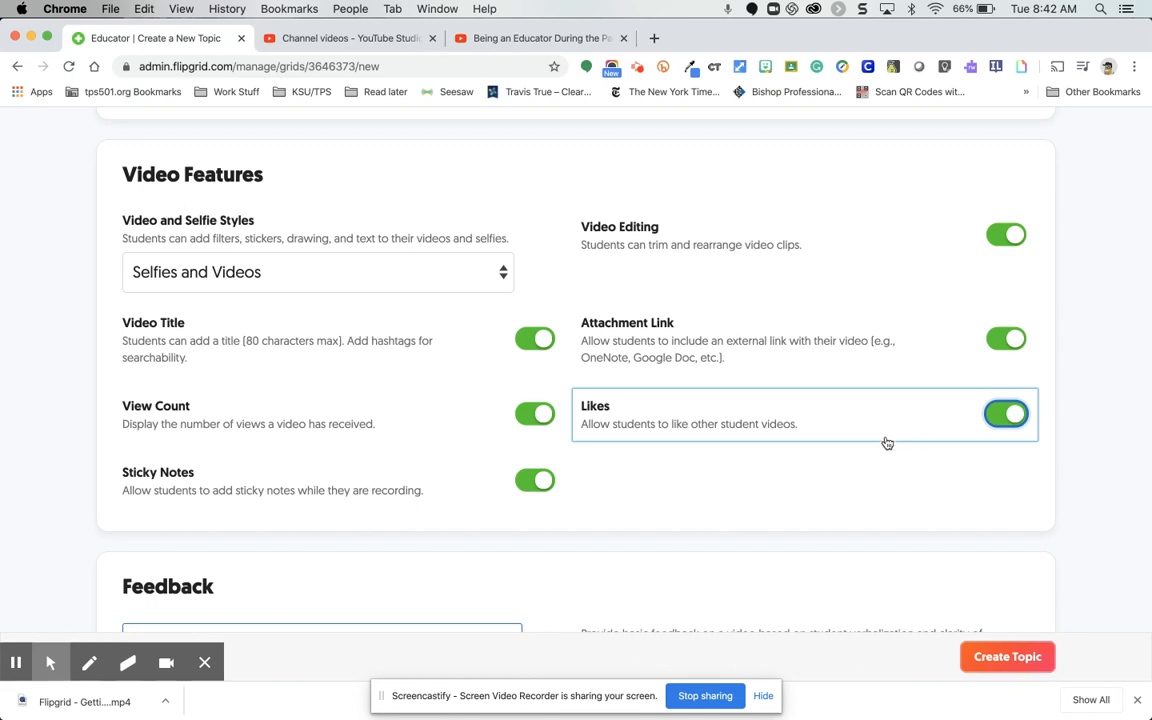
- Create the topic with Basic Feedback and dismiss the sharing prompt
{"action": "scroll", "coordinate": [887, 443], "scroll_direction": "down", "scroll_amount": 6}
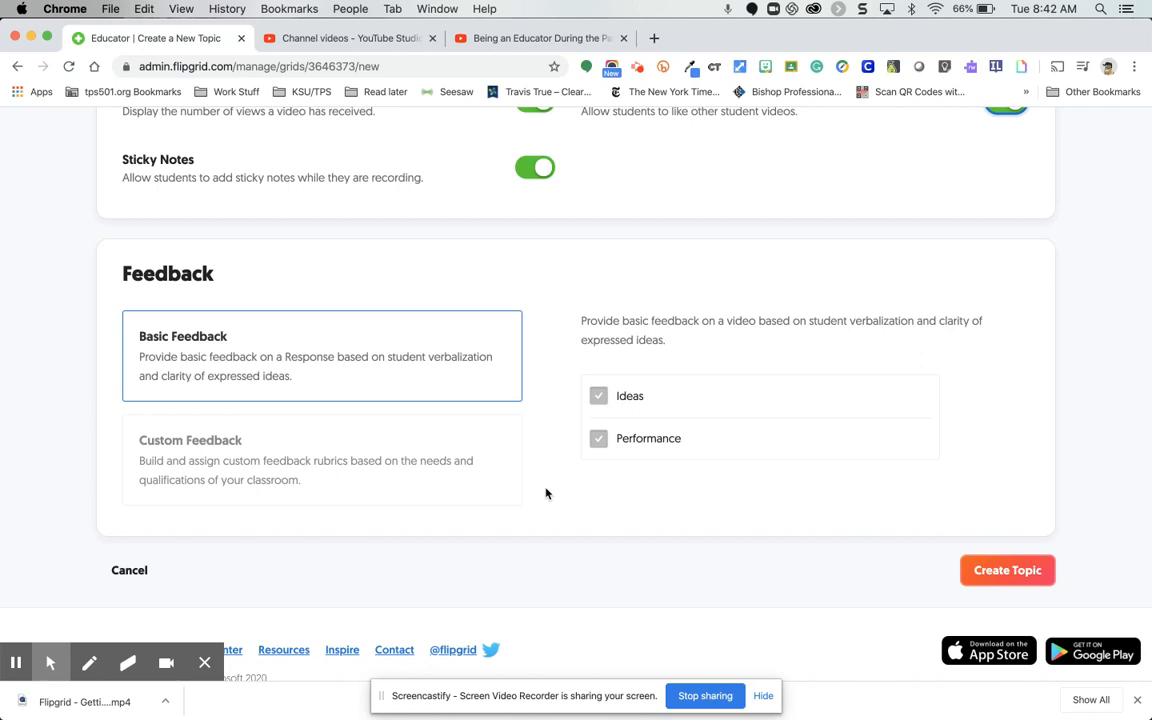
{"action": "left_click", "coordinate": [1010, 567]}
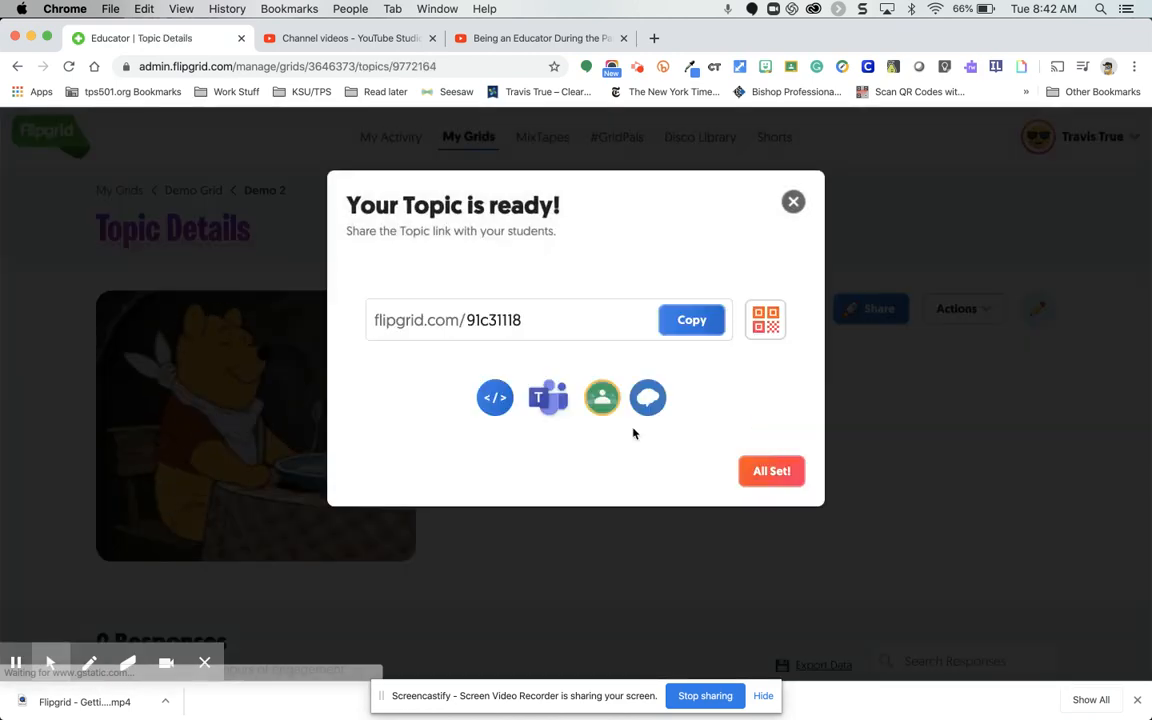
{"action": "left_click", "coordinate": [762, 476]}
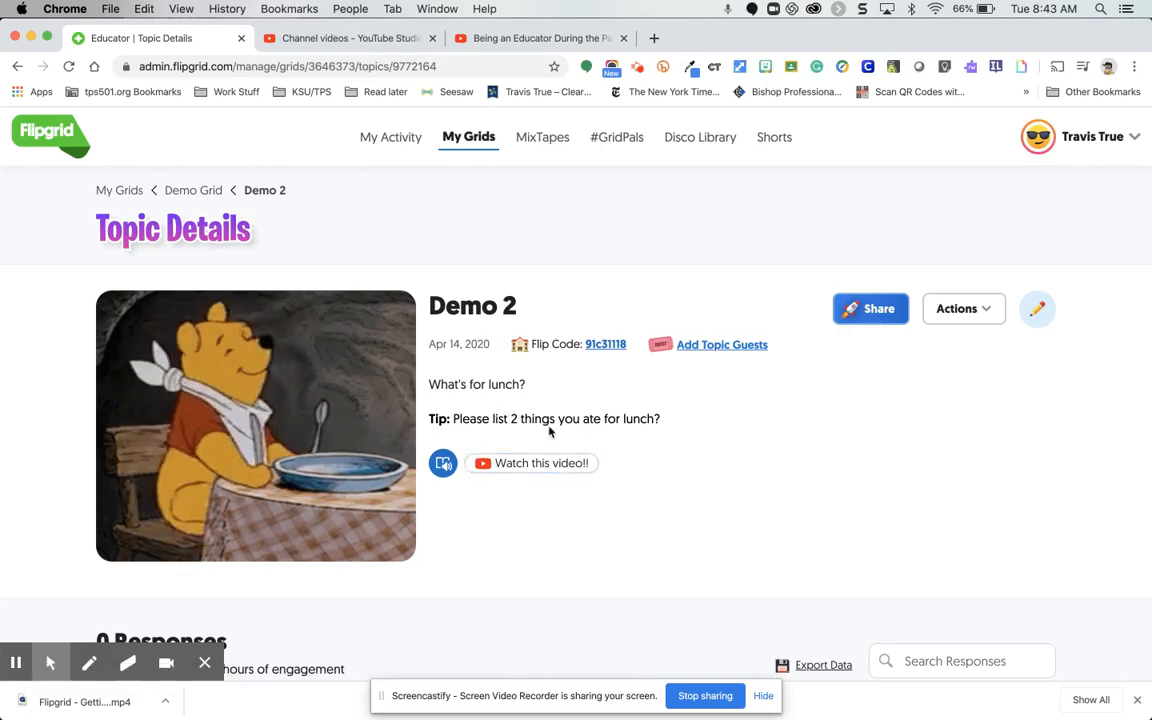
- Look over the Demo 2 topic details, return to the list of grids and open the True Tech Tips grid
{"action": "scroll", "coordinate": [548, 432], "scroll_direction": "down", "scroll_amount": 3}
{"action": "scroll", "coordinate": [548, 432], "scroll_direction": "down", "scroll_amount": 2}
{"action": "scroll", "coordinate": [548, 432], "scroll_direction": "up", "scroll_amount": 5}
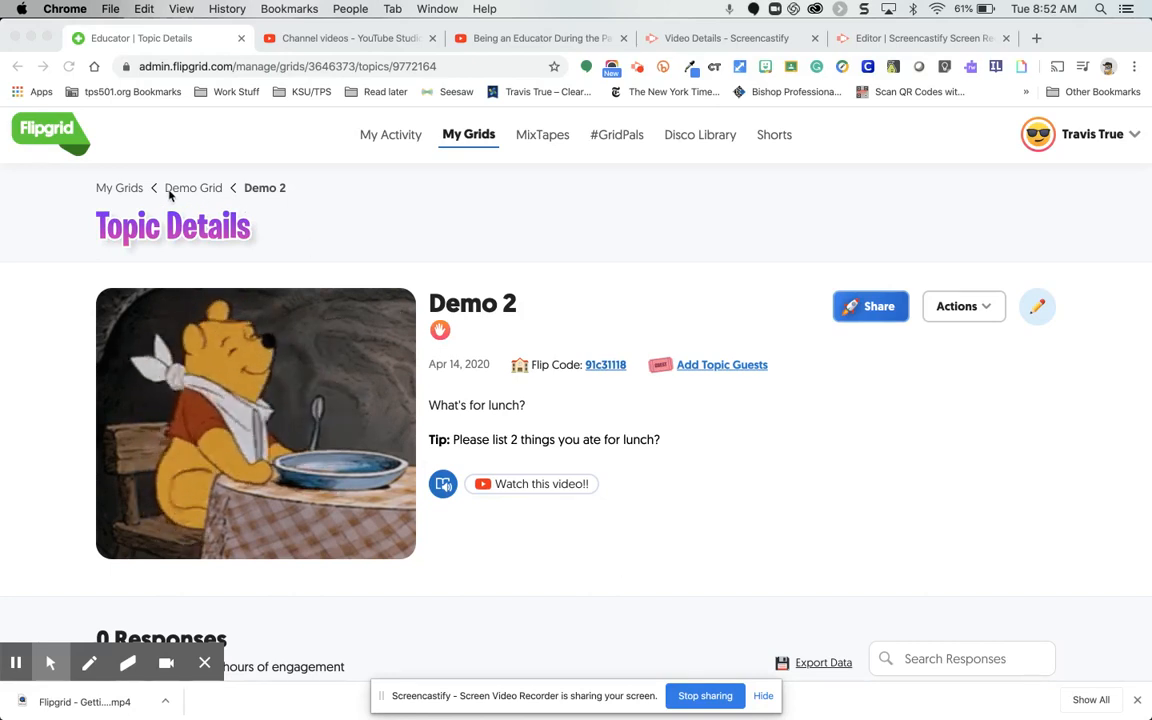
{"action": "left_click", "coordinate": [106, 190]}
{"action": "left_click", "coordinate": [106, 190]}
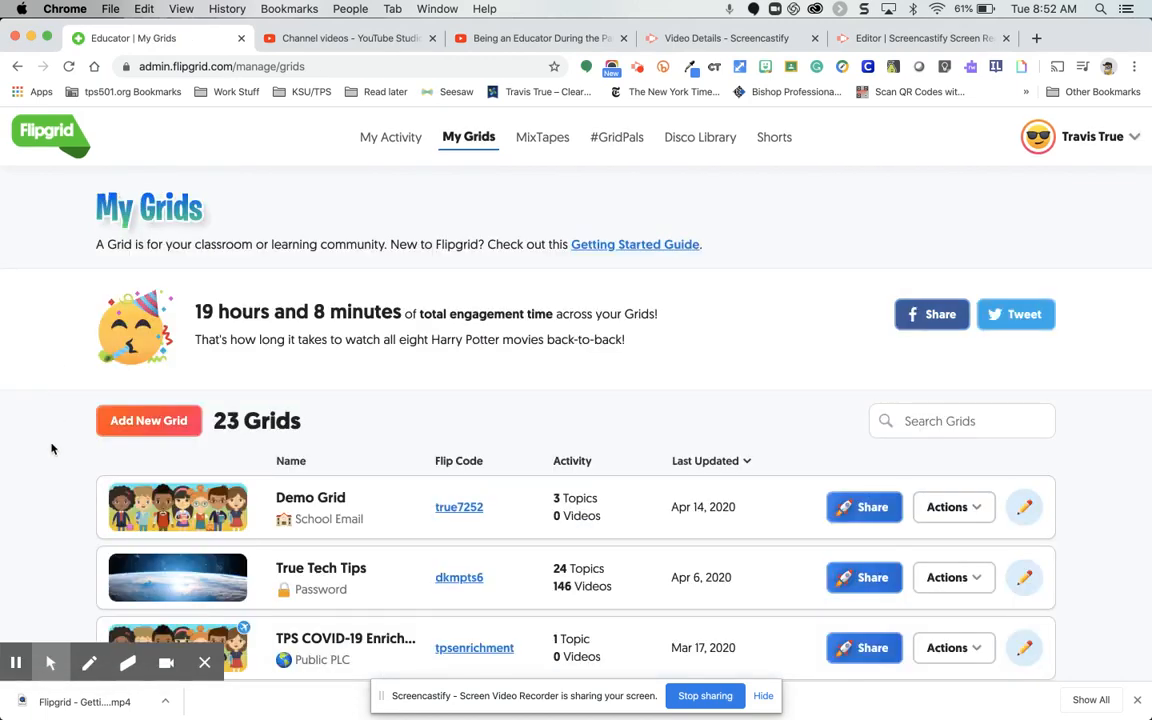
{"action": "scroll", "coordinate": [52, 449], "scroll_direction": "down", "scroll_amount": 2}
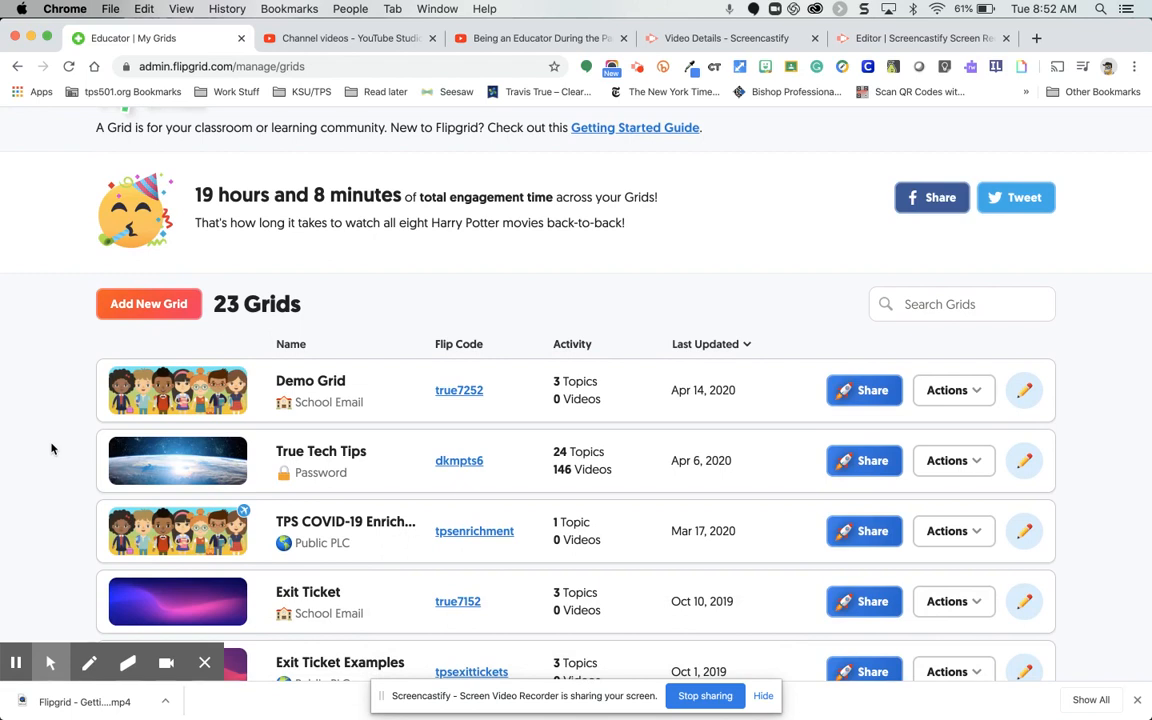
{"action": "left_click", "coordinate": [310, 452]}
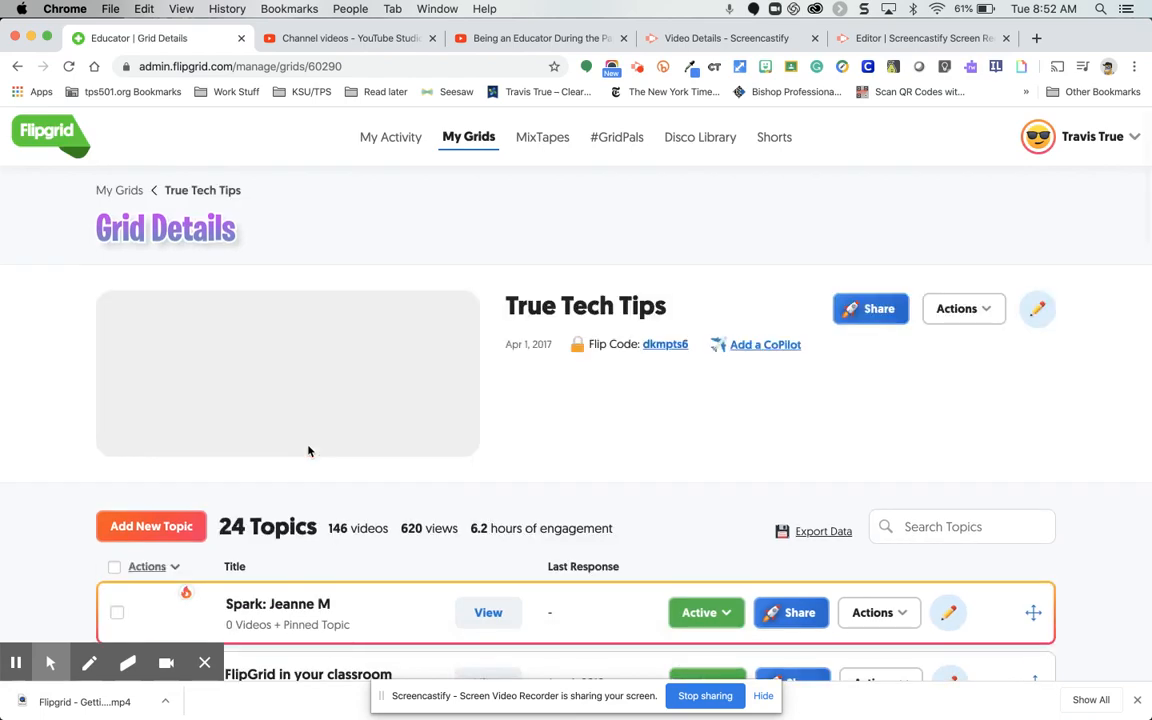
- Find the "FlipGrid in your classroom" topic in the grid's topic list and open its details
{"action": "scroll", "coordinate": [310, 452], "scroll_direction": "down", "scroll_amount": 1}
{"action": "scroll", "coordinate": [310, 452], "scroll_direction": "down", "scroll_amount": 2}
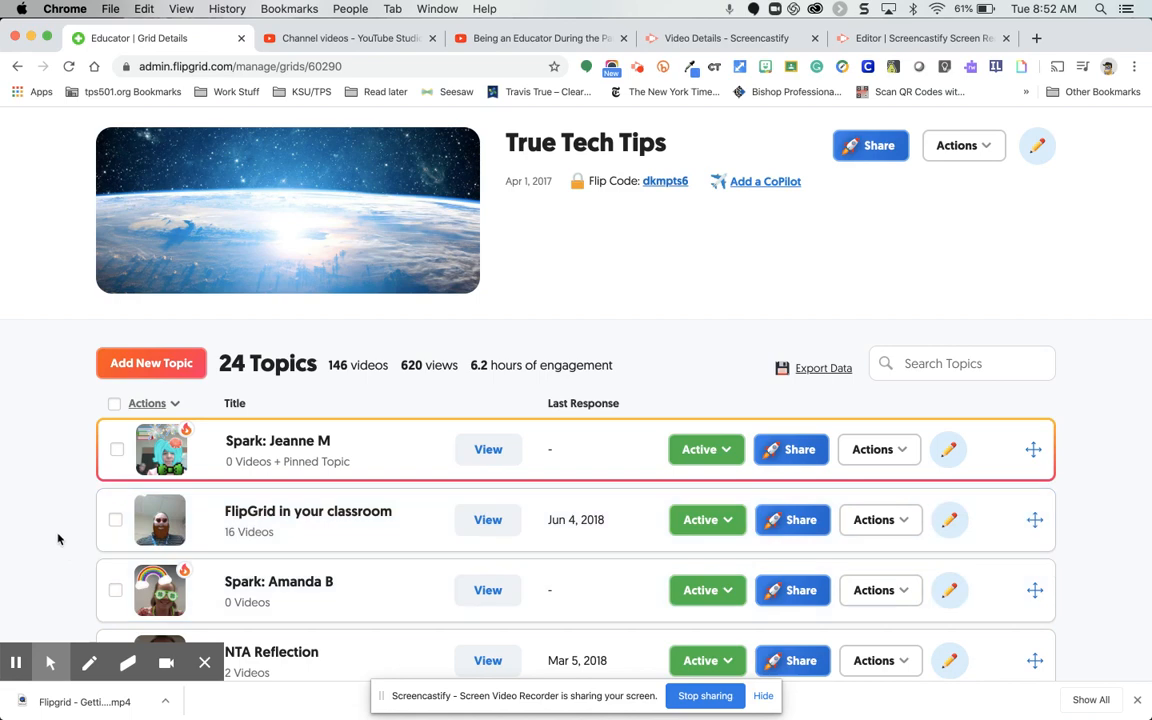
{"action": "scroll", "coordinate": [58, 540], "scroll_direction": "down", "scroll_amount": 1}
{"action": "scroll", "coordinate": [280, 555], "scroll_direction": "down", "scroll_amount": 1}
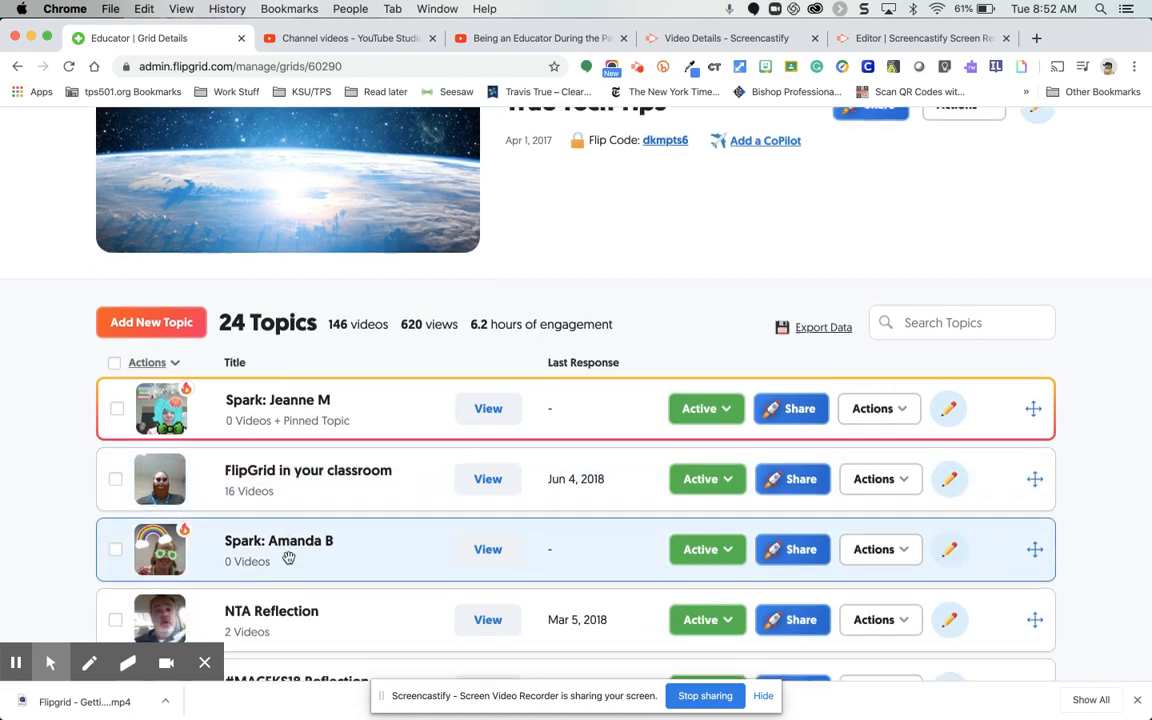
{"action": "scroll", "coordinate": [288, 558], "scroll_direction": "down", "scroll_amount": 4}
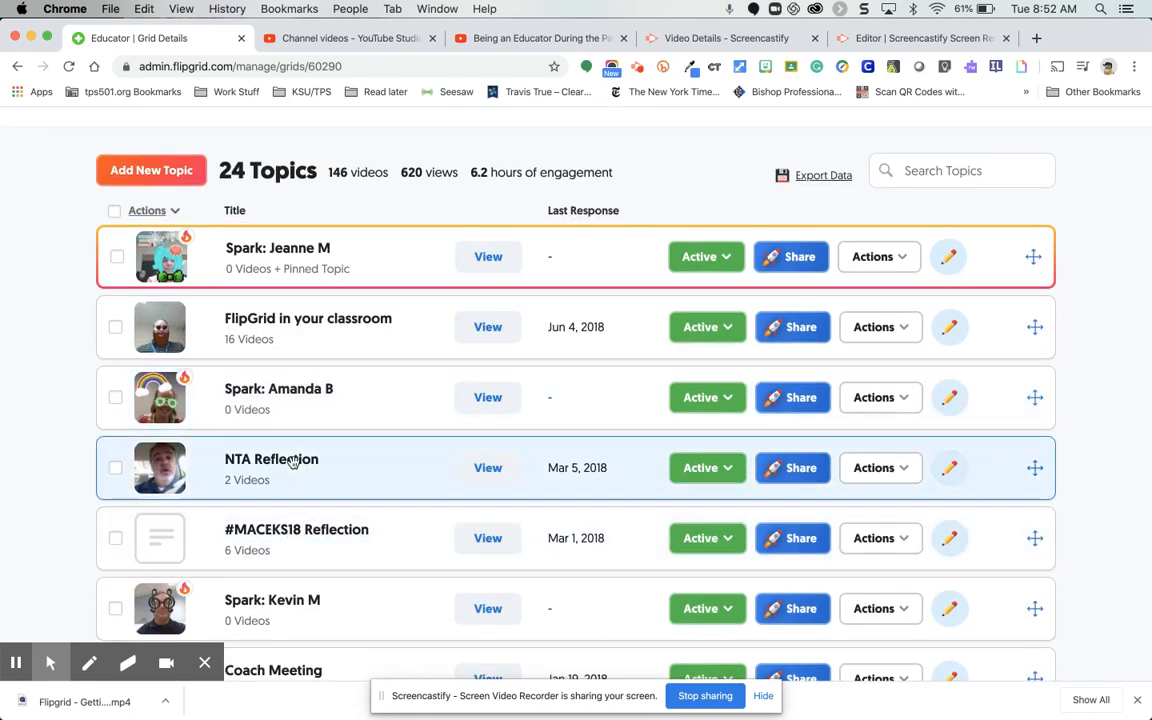
{"action": "left_click", "coordinate": [327, 324]}
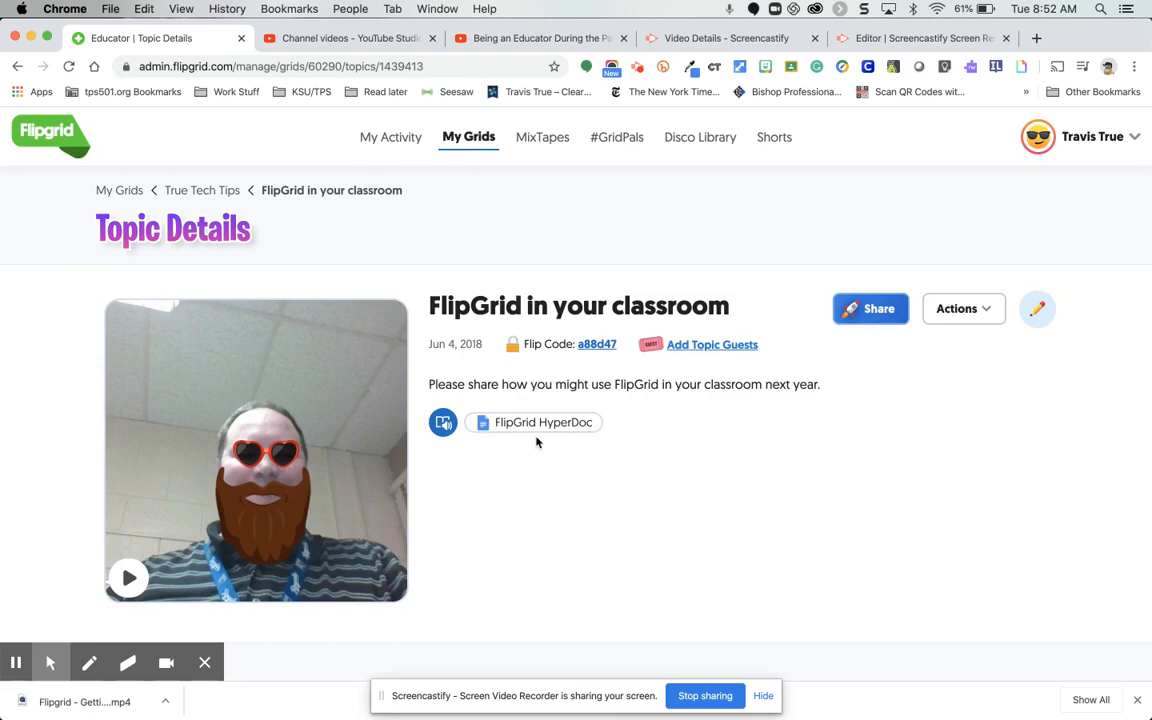
- Look through the student responses to the topic and open the first response's video
{"action": "scroll", "coordinate": [519, 485], "scroll_direction": "down", "scroll_amount": 5}
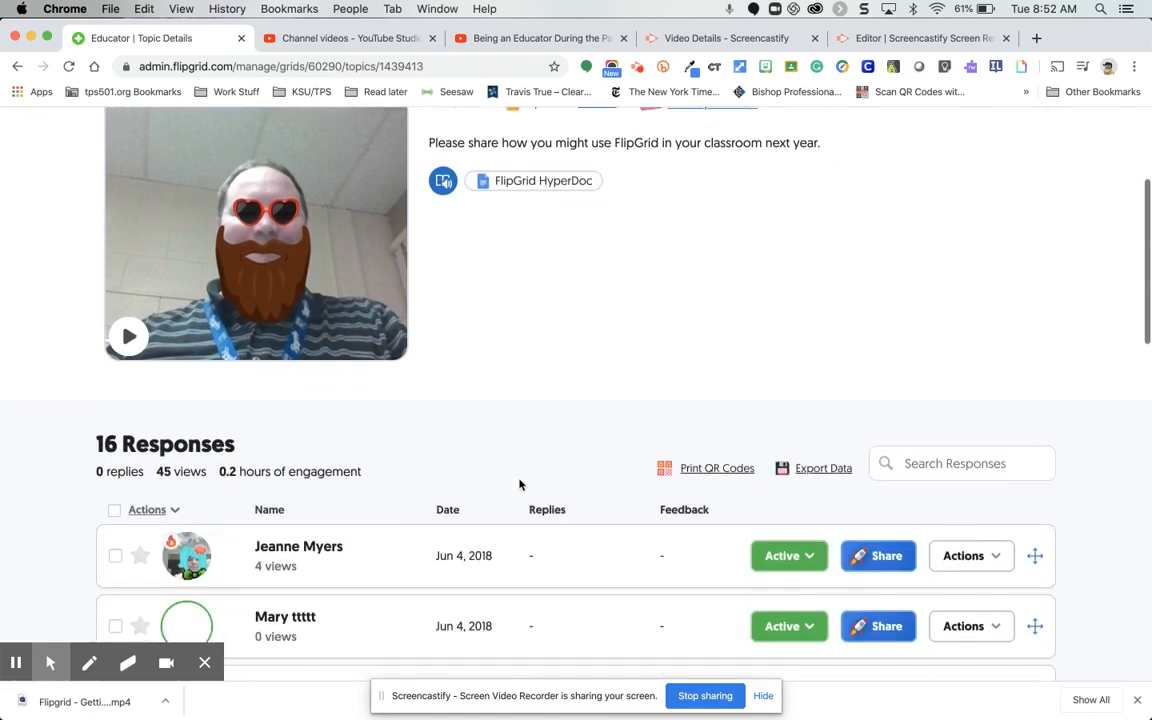
{"action": "scroll", "coordinate": [519, 479], "scroll_direction": "down", "scroll_amount": 4}
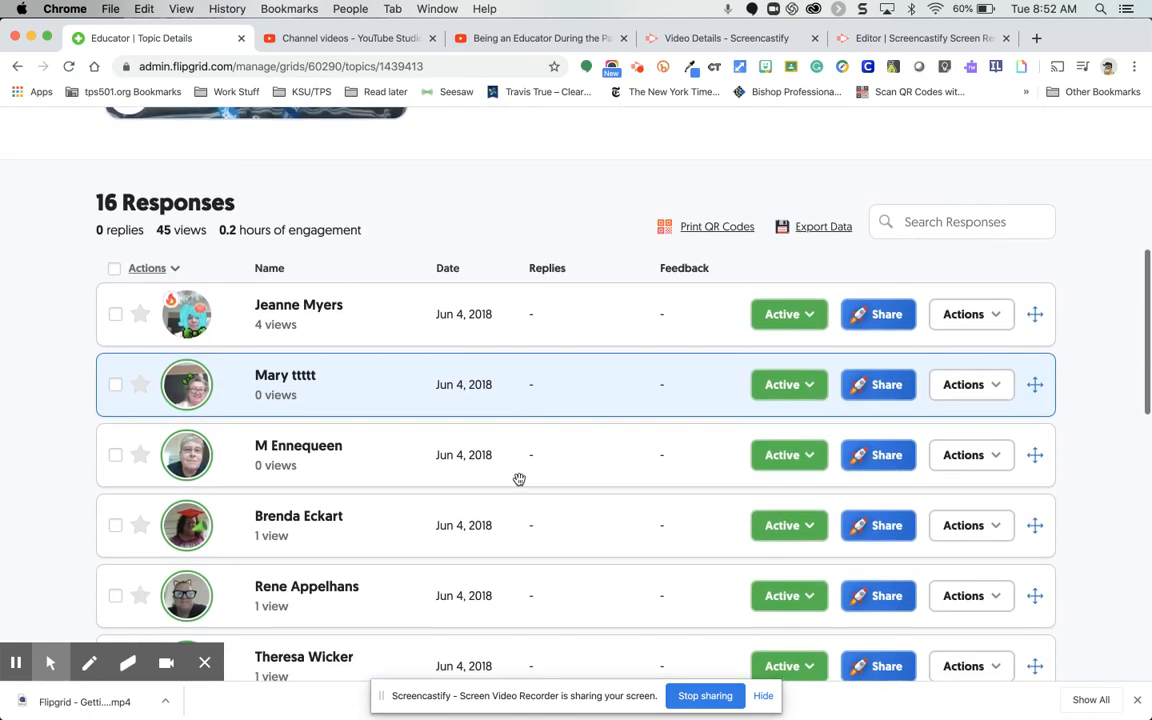
{"action": "scroll", "coordinate": [519, 479], "scroll_direction": "down", "scroll_amount": 2}
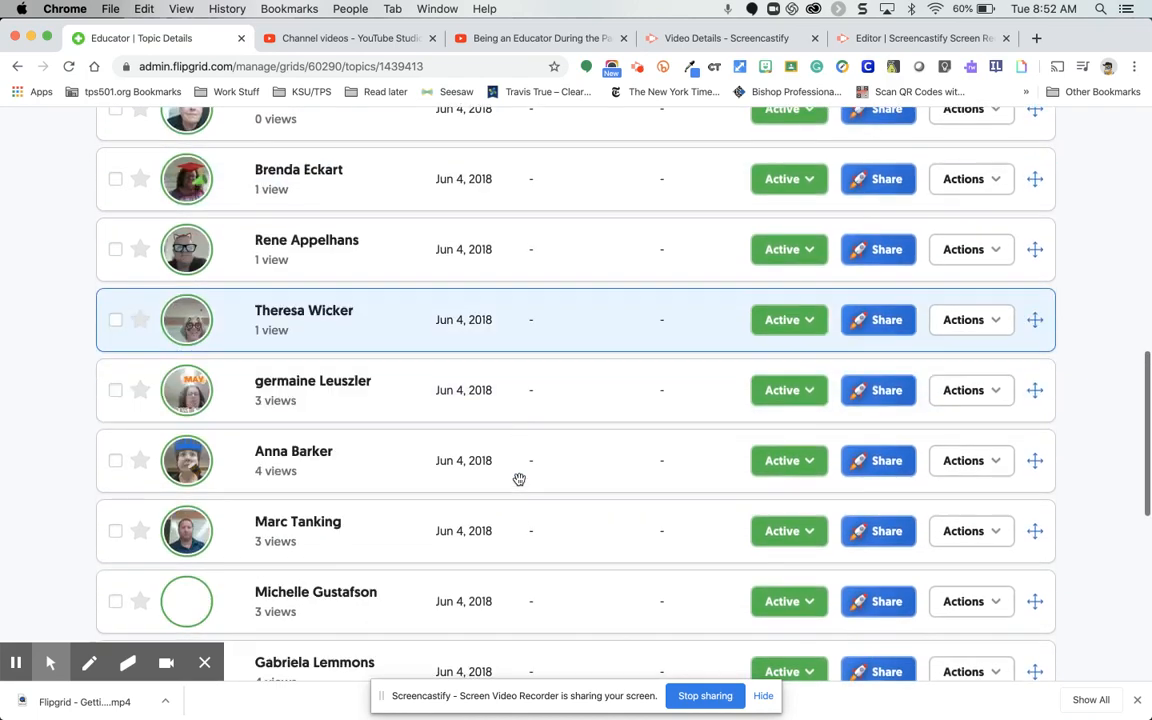
{"action": "scroll", "coordinate": [519, 479], "scroll_direction": "up", "scroll_amount": 5}
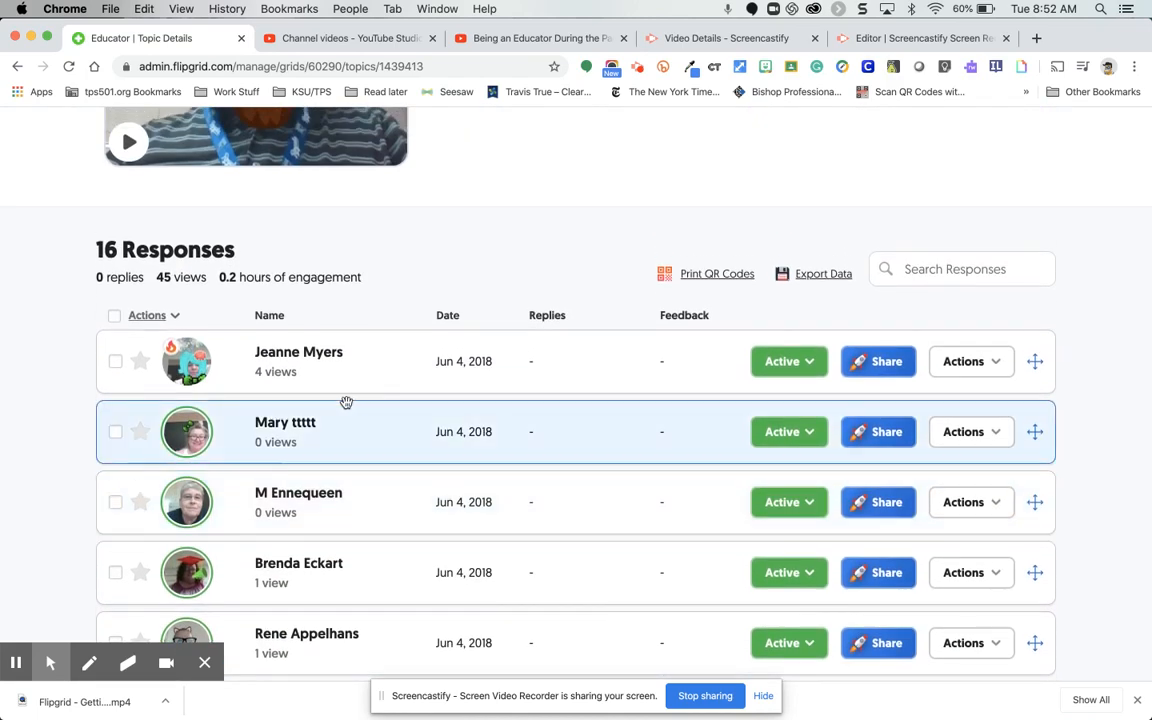
{"action": "left_click", "coordinate": [304, 358]}
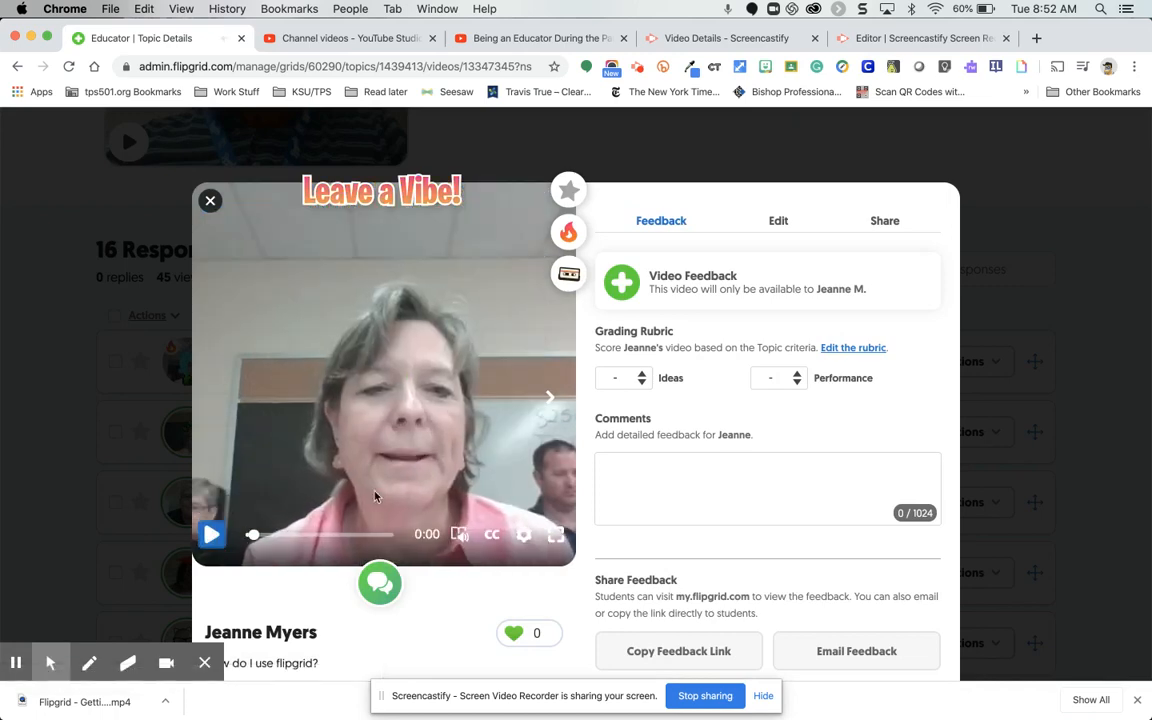
- Examine the response's reply and feedback options and the Ideas score choices, leaving the score unset
{"action": "scroll", "coordinate": [340, 393], "scroll_direction": "down", "scroll_amount": 2}
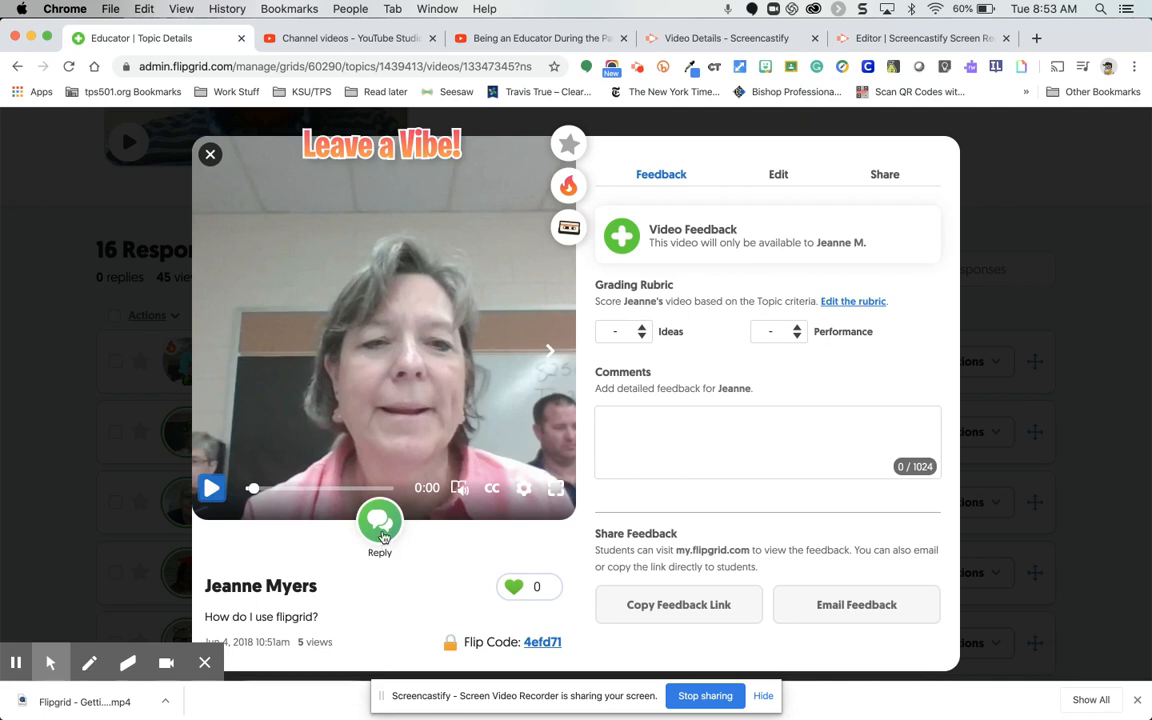
{"action": "scroll", "coordinate": [381, 535], "scroll_direction": "down", "scroll_amount": 1}
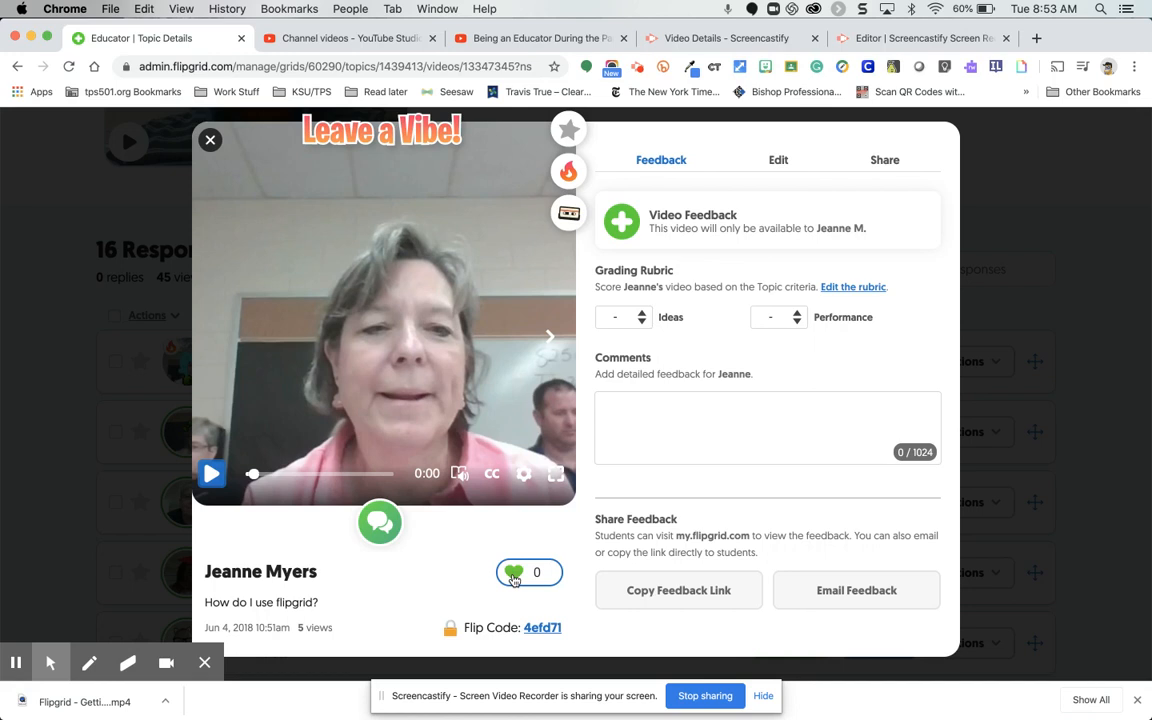
{"action": "left_click", "coordinate": [692, 421]}
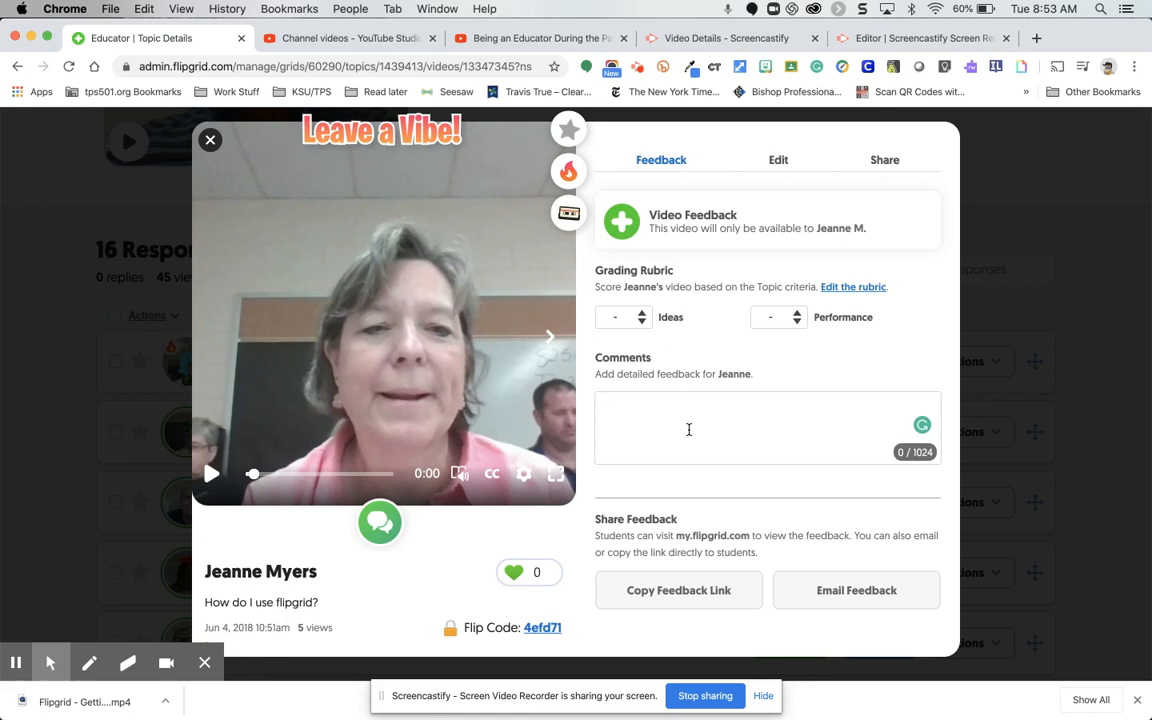
{"action": "left_click", "coordinate": [636, 319]}
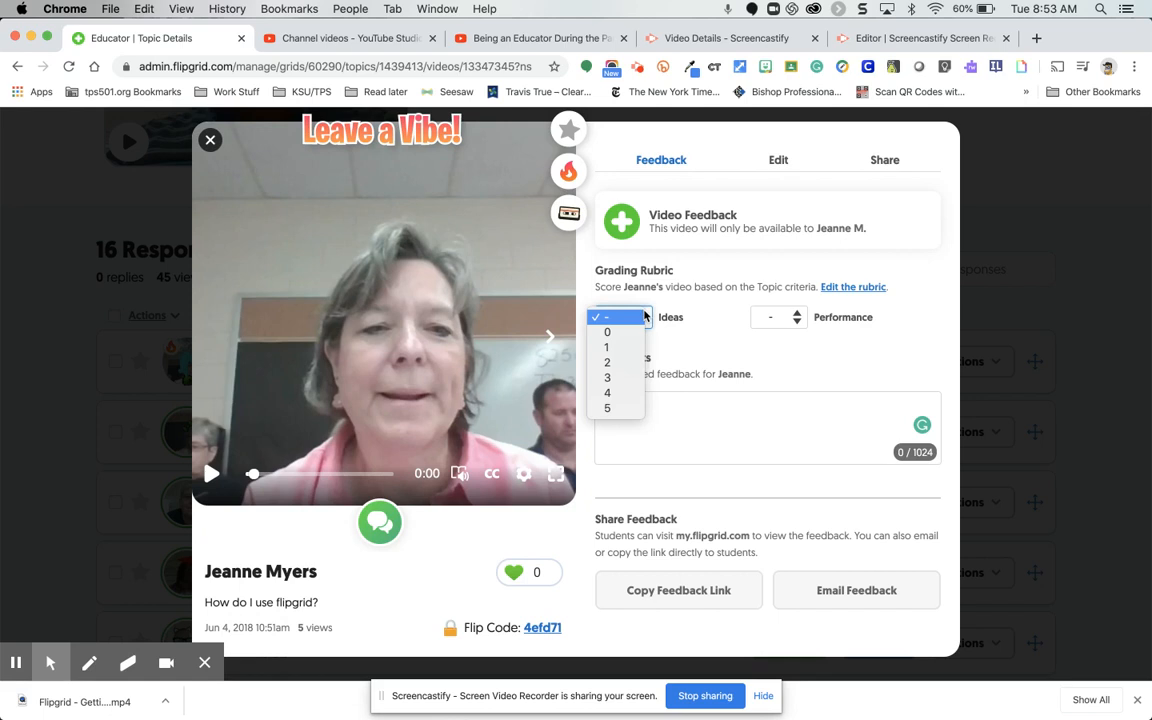
{"action": "left_click", "coordinate": [612, 318]}
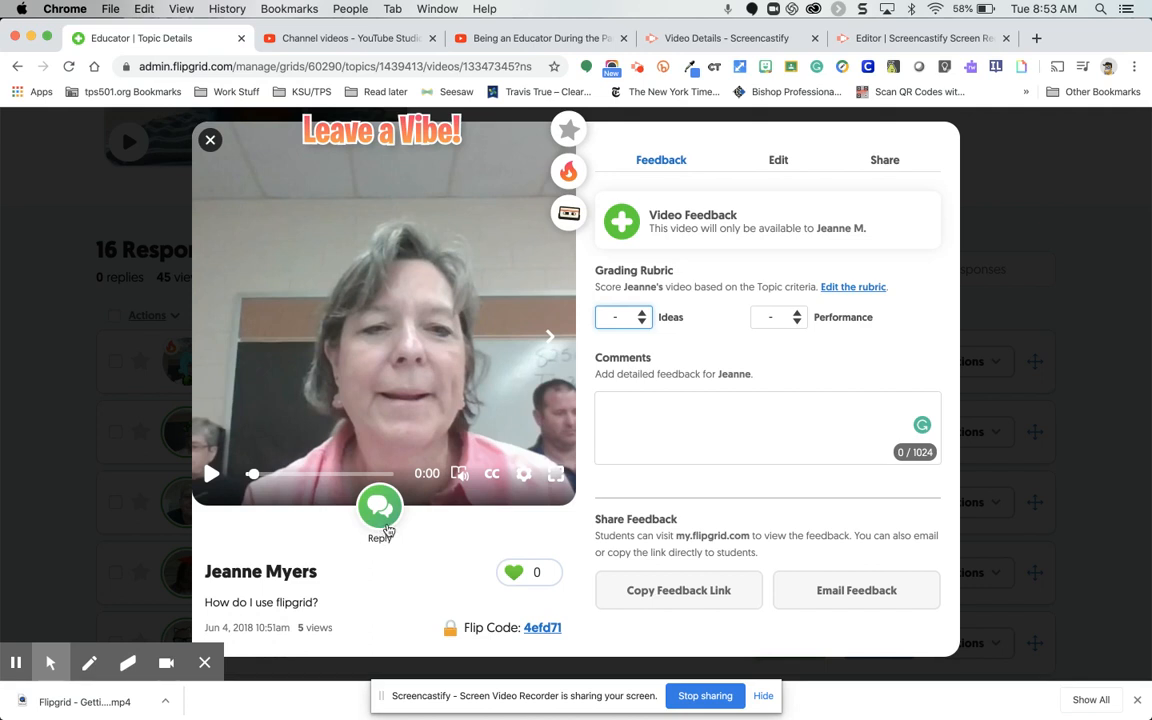
- Examine the response's editable details, its status choices and the available response actions without changing anything
{"action": "left_click", "coordinate": [780, 163]}
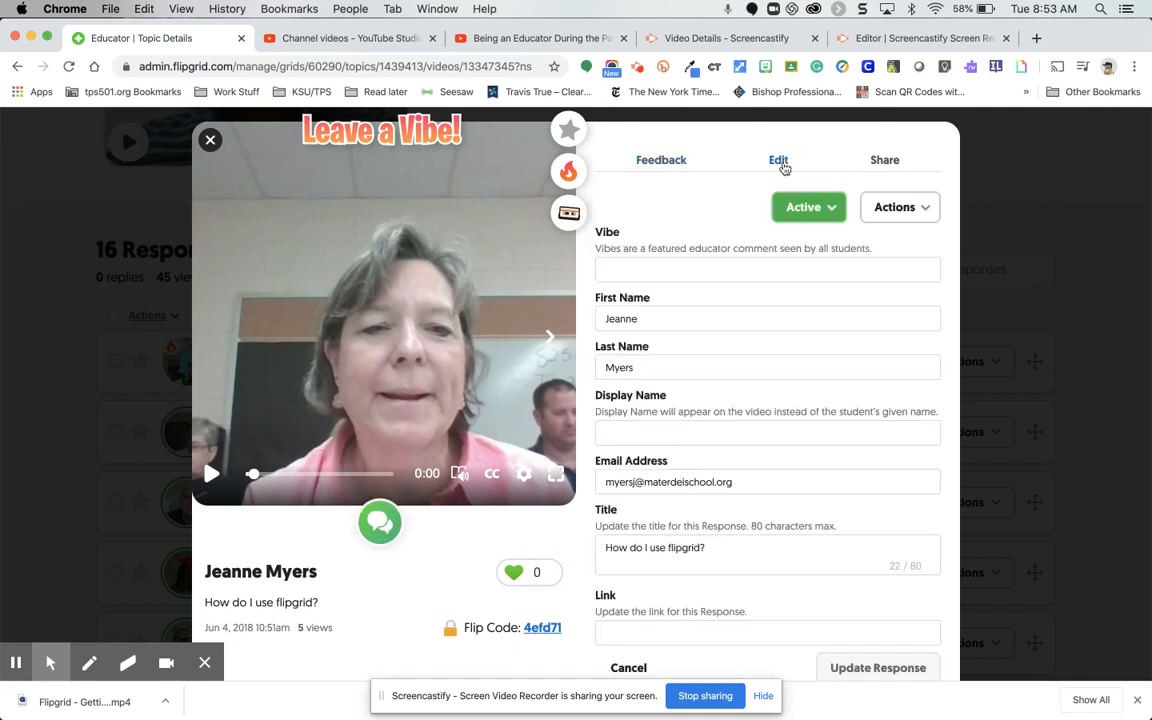
{"action": "left_click", "coordinate": [815, 213]}
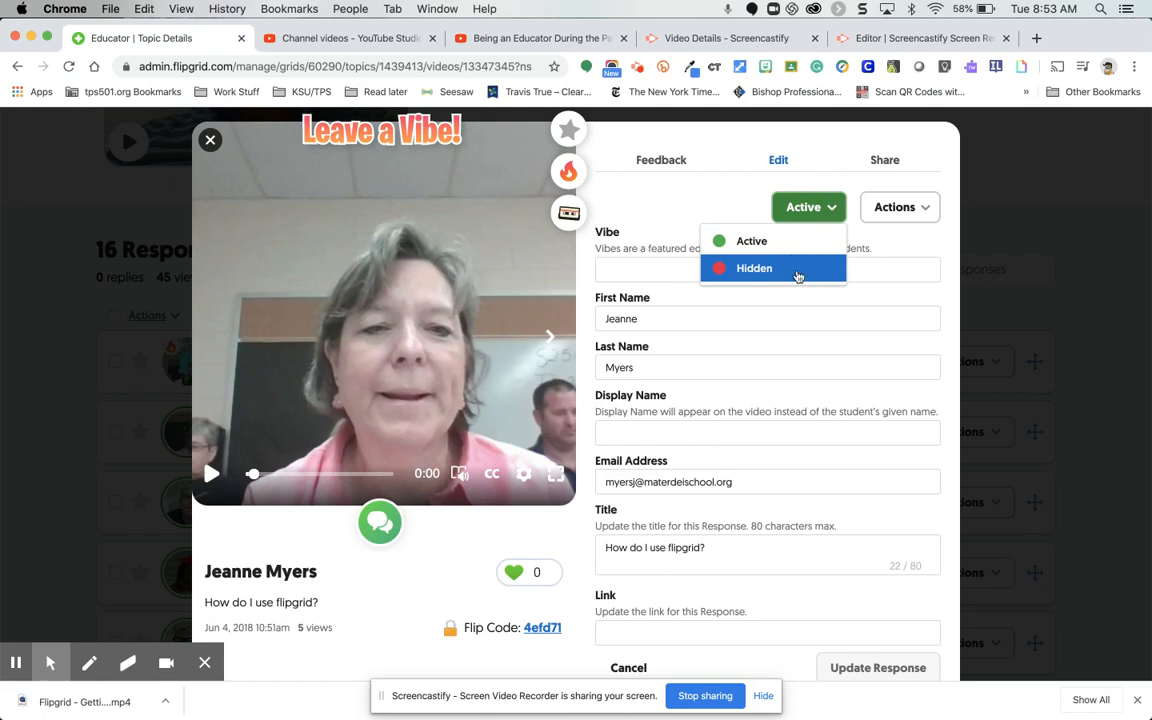
{"action": "left_click", "coordinate": [731, 203]}
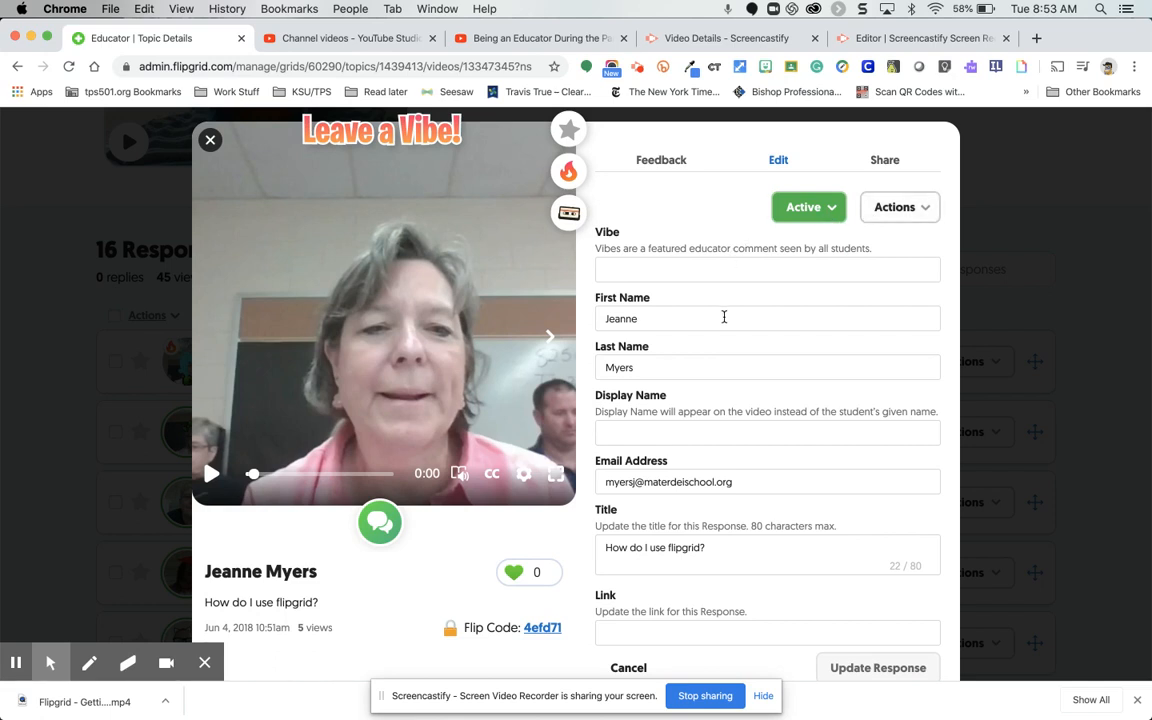
{"action": "scroll", "coordinate": [724, 317], "scroll_direction": "down", "scroll_amount": 1}
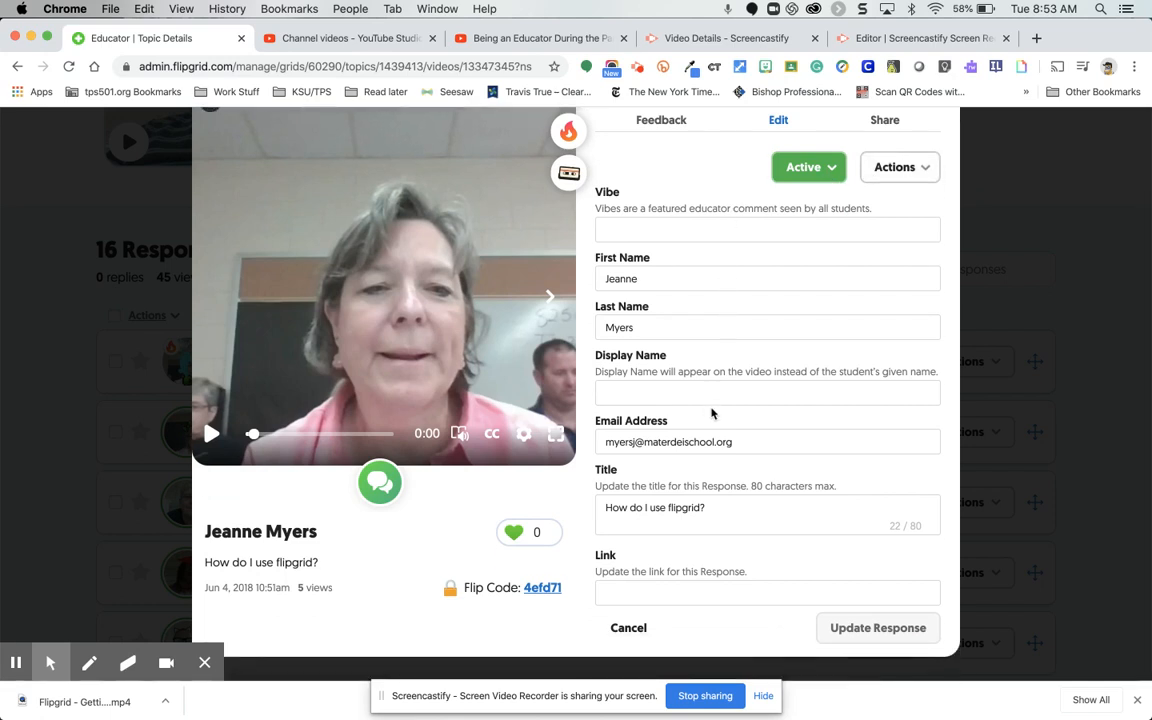
{"action": "scroll", "coordinate": [692, 433], "scroll_direction": "up", "scroll_amount": 2}
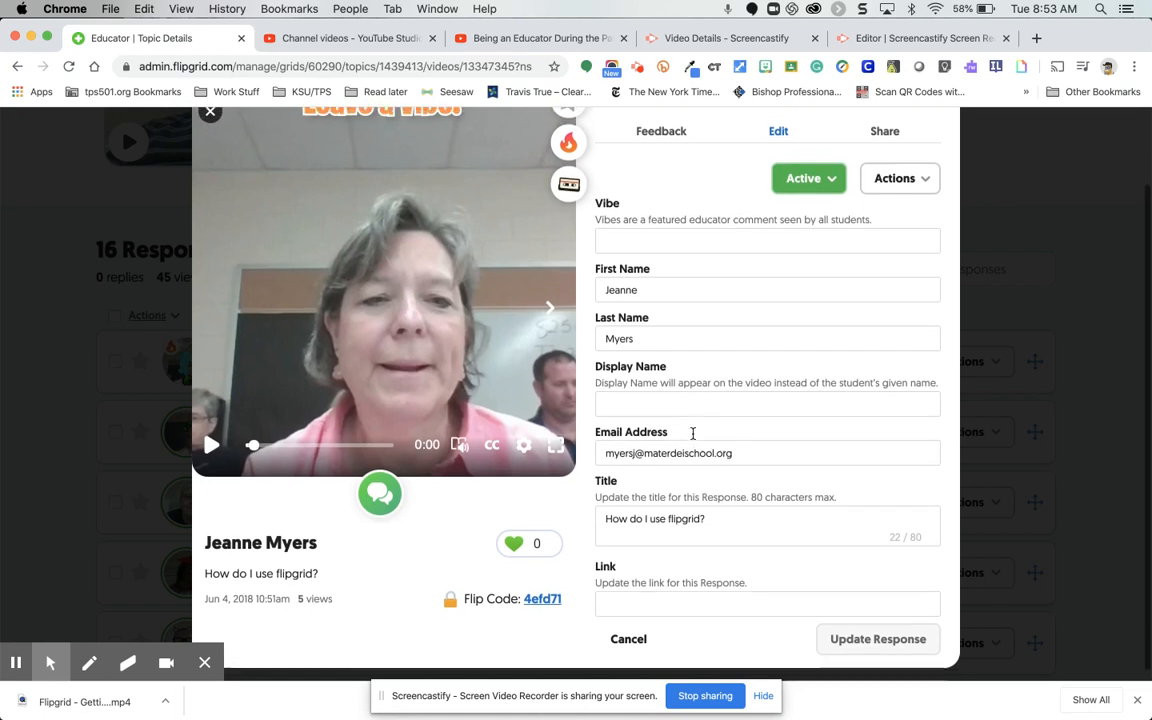
{"action": "scroll", "coordinate": [692, 433], "scroll_direction": "down", "scroll_amount": 2}
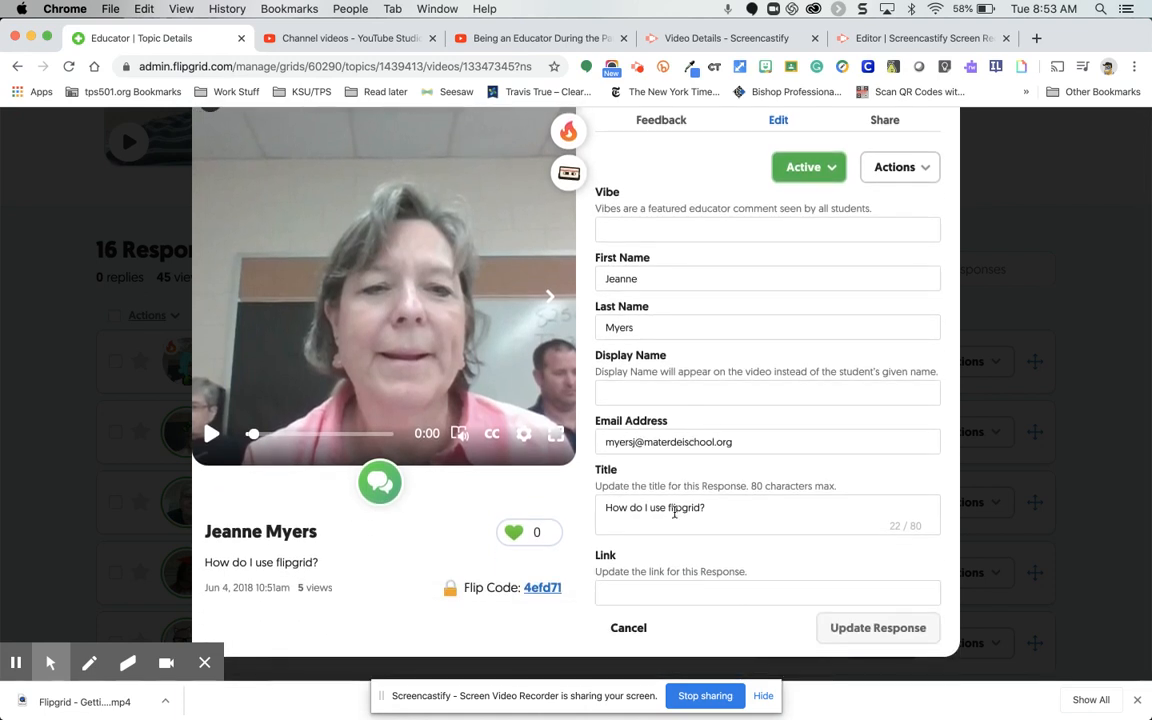
{"action": "left_click", "coordinate": [902, 168]}
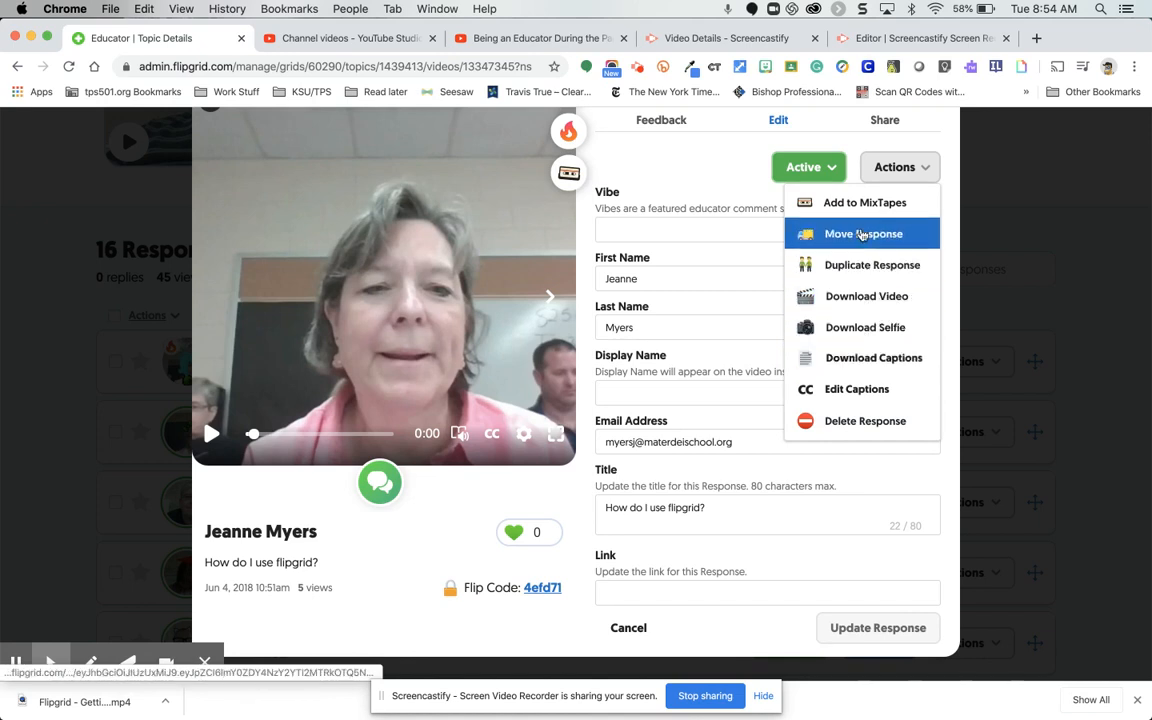
{"action": "left_click", "coordinate": [731, 159]}
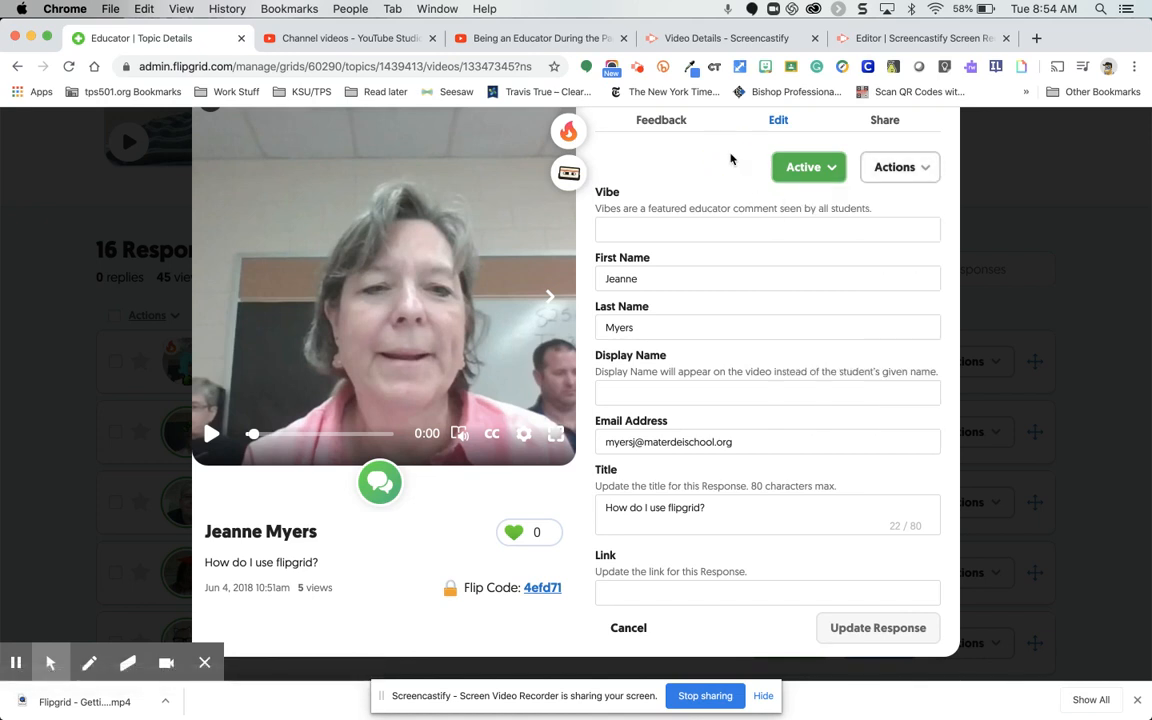
- Examine the response's sharing options and the Spark this Video dialog without sparking the video, and close the response
{"action": "left_click", "coordinate": [888, 120]}
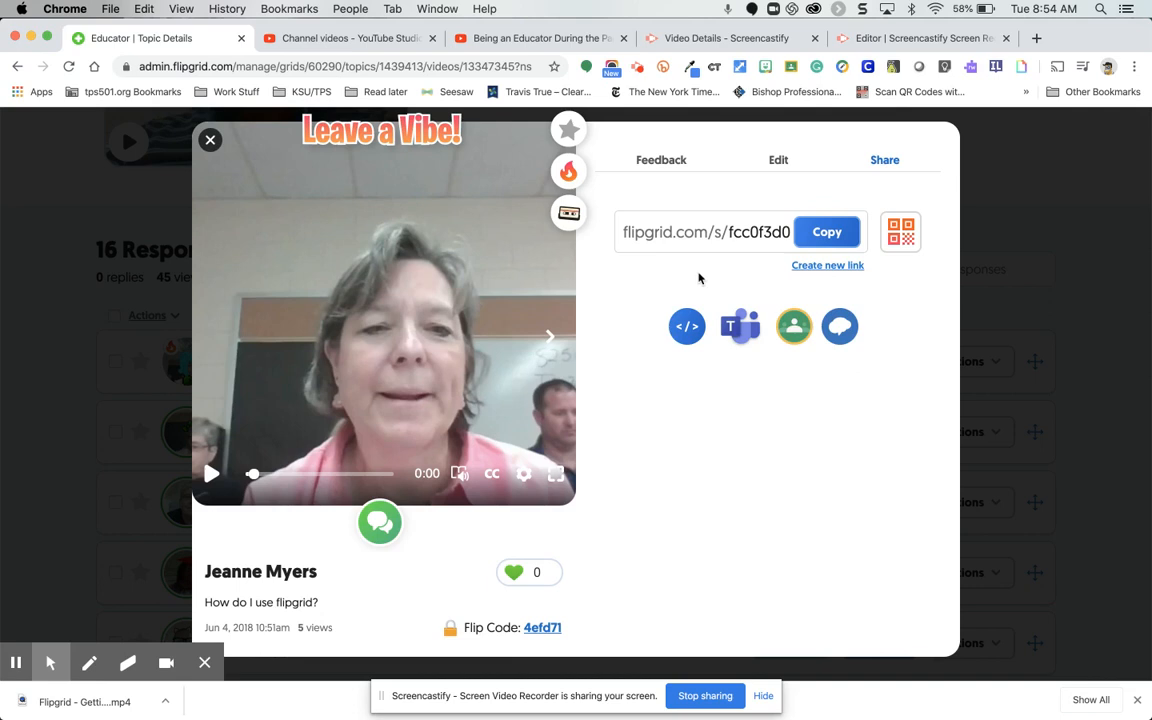
{"action": "left_click", "coordinate": [828, 233]}
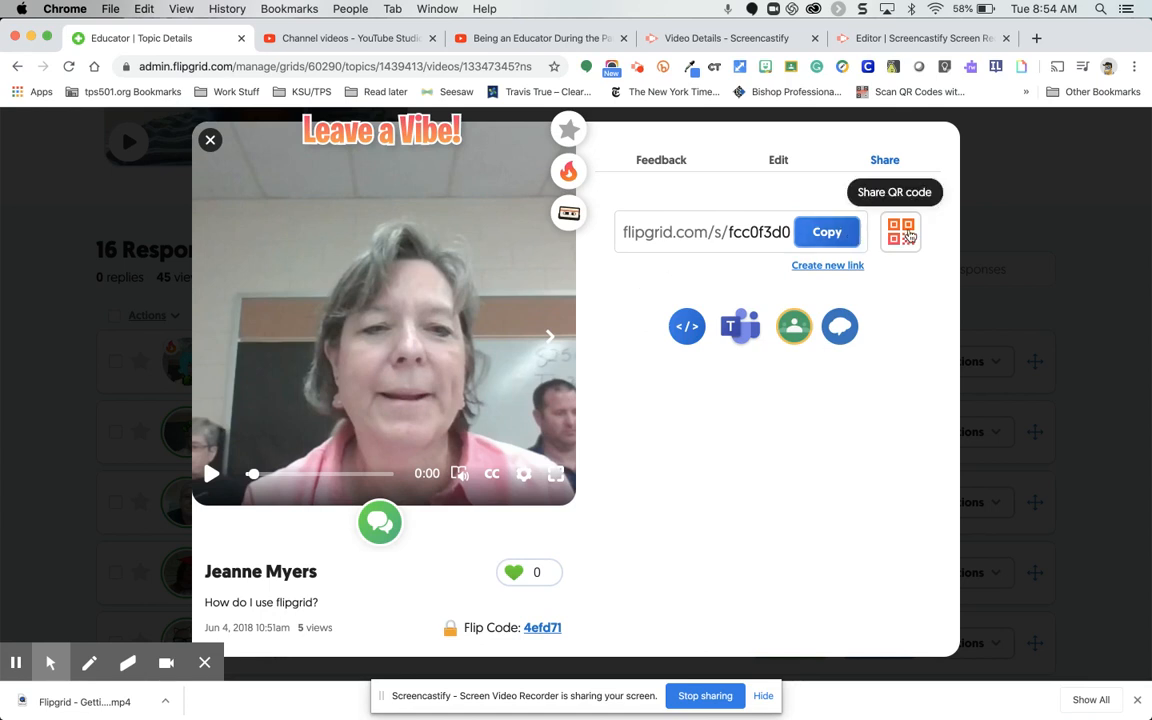
{"action": "left_click", "coordinate": [572, 175]}
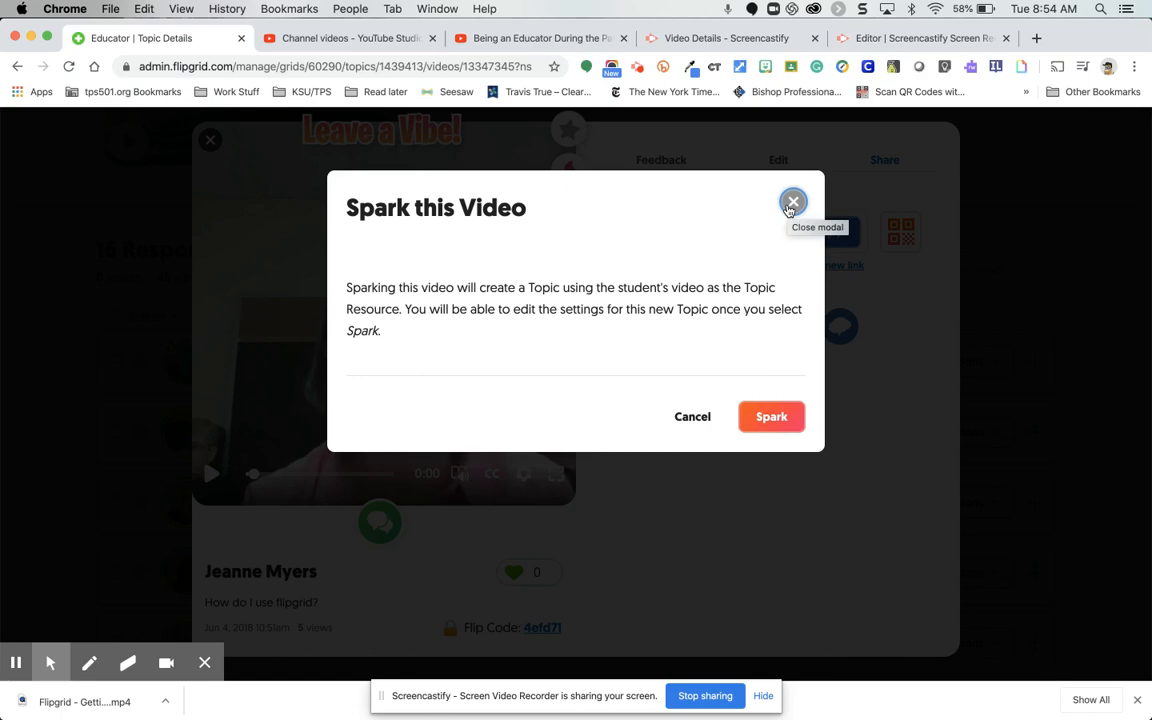
{"action": "left_click", "coordinate": [792, 203]}
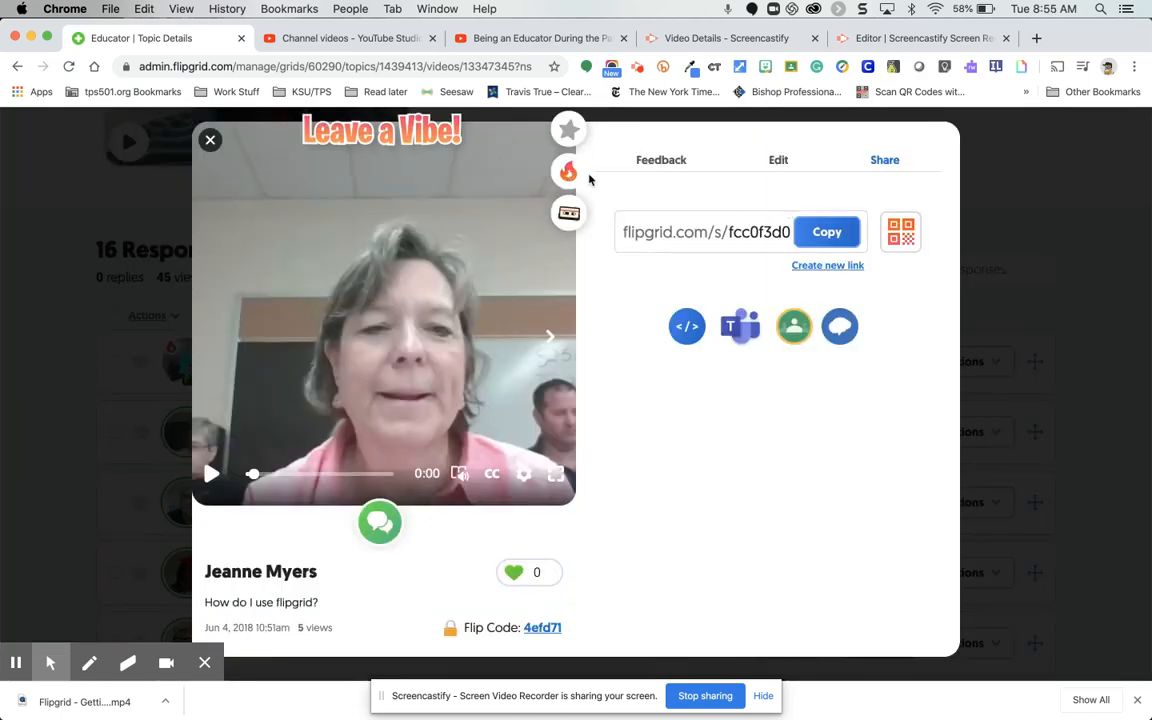
{"action": "left_click", "coordinate": [211, 145]}
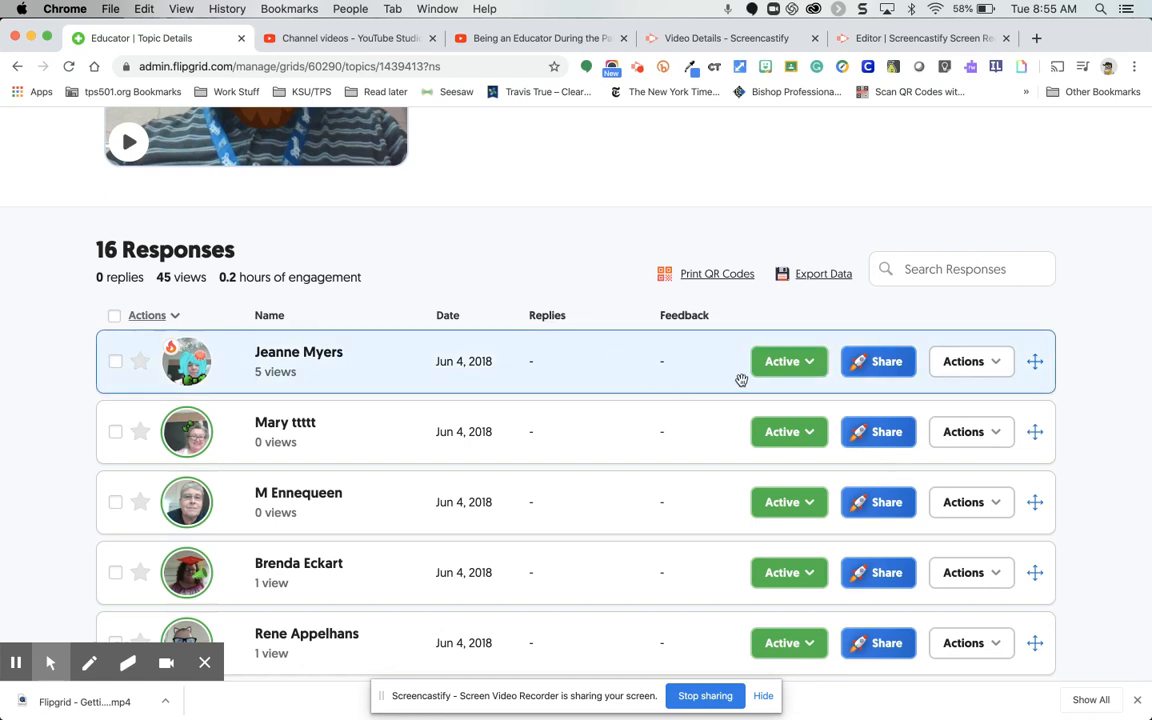
- Review the first response's status and action choices without changing them, and move the second response to the first position in the response list
{"action": "left_click", "coordinate": [795, 375]}
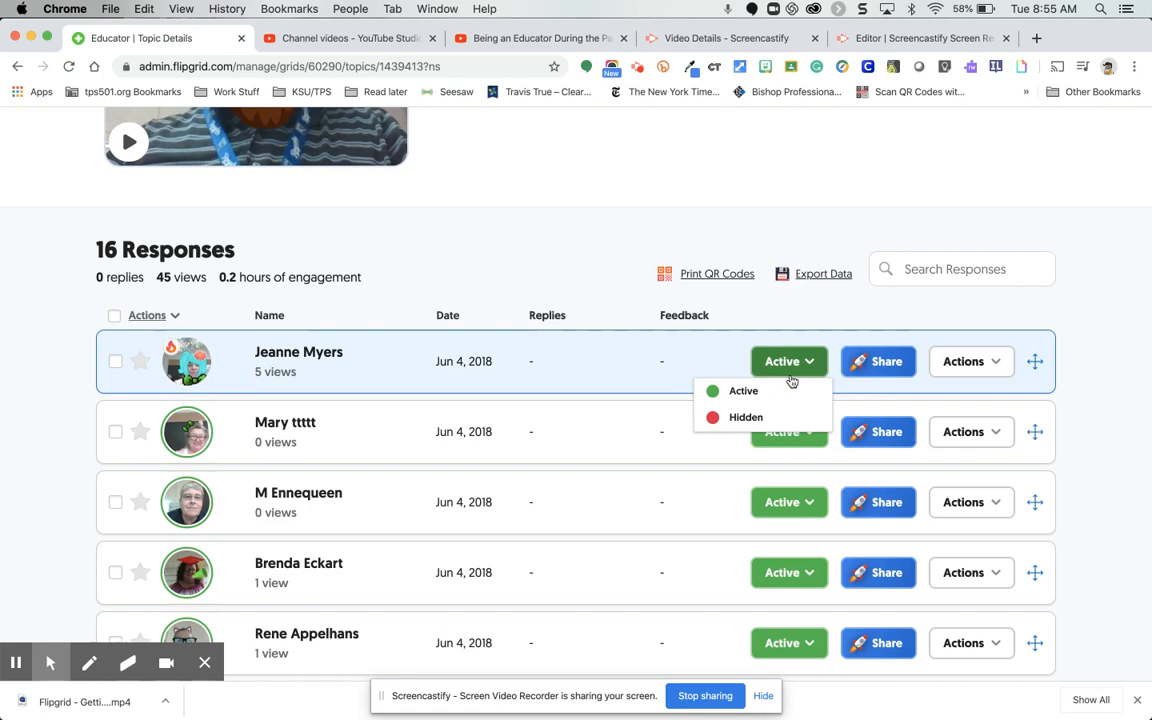
{"action": "left_click", "coordinate": [973, 366]}
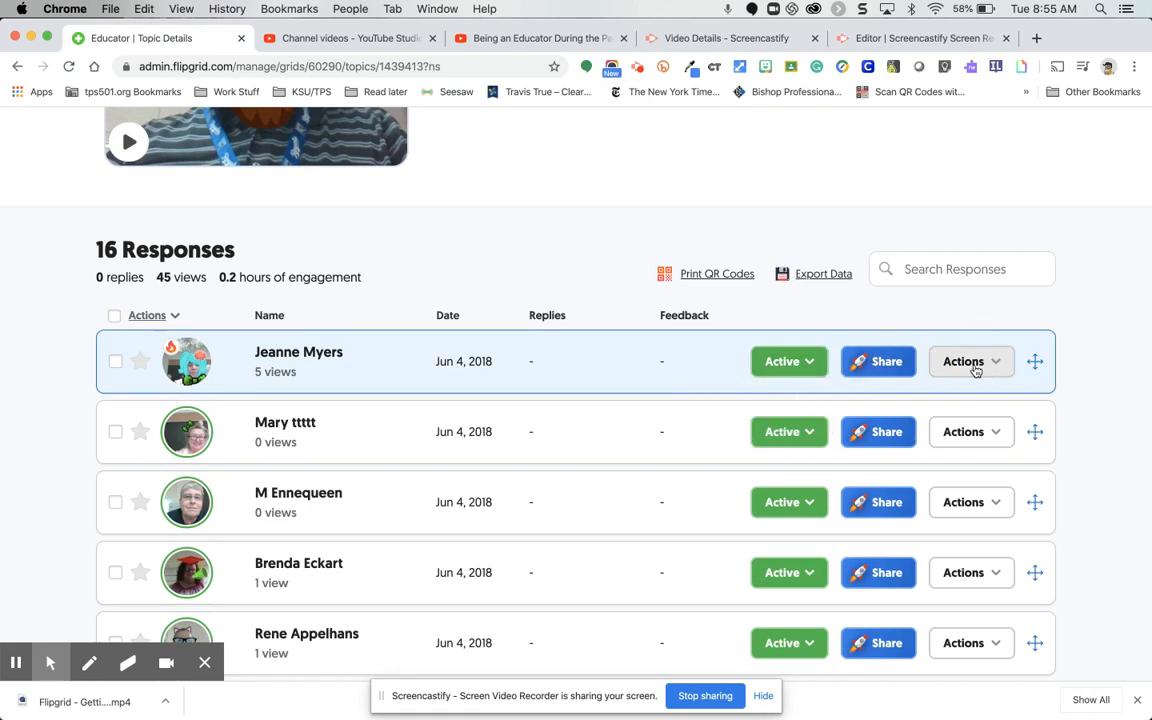
{"action": "left_click", "coordinate": [995, 372]}
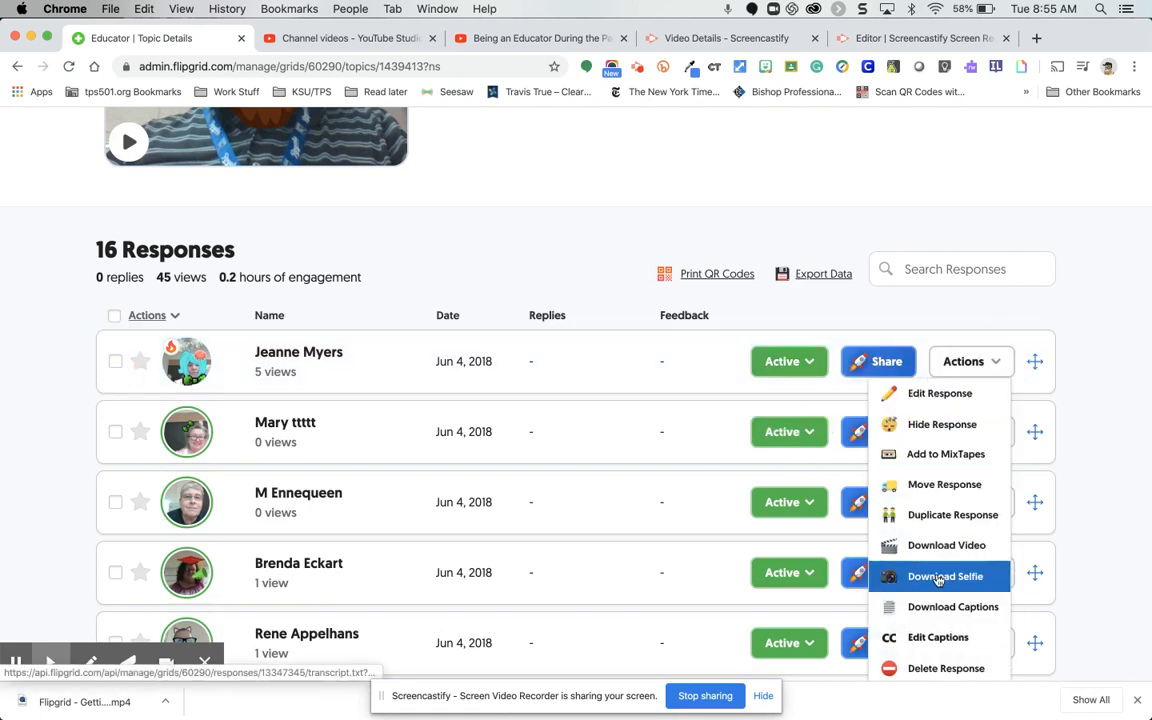
{"action": "scroll", "coordinate": [874, 290], "scroll_direction": "down", "scroll_amount": 1}
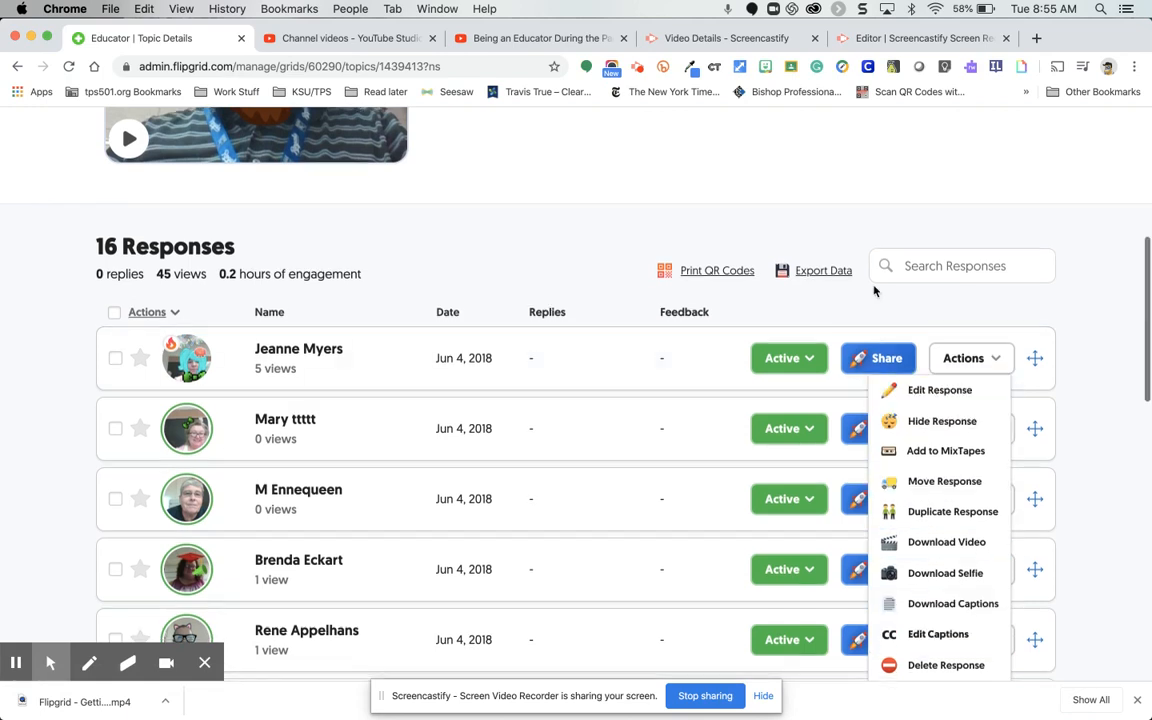
{"action": "left_click", "coordinate": [866, 310]}
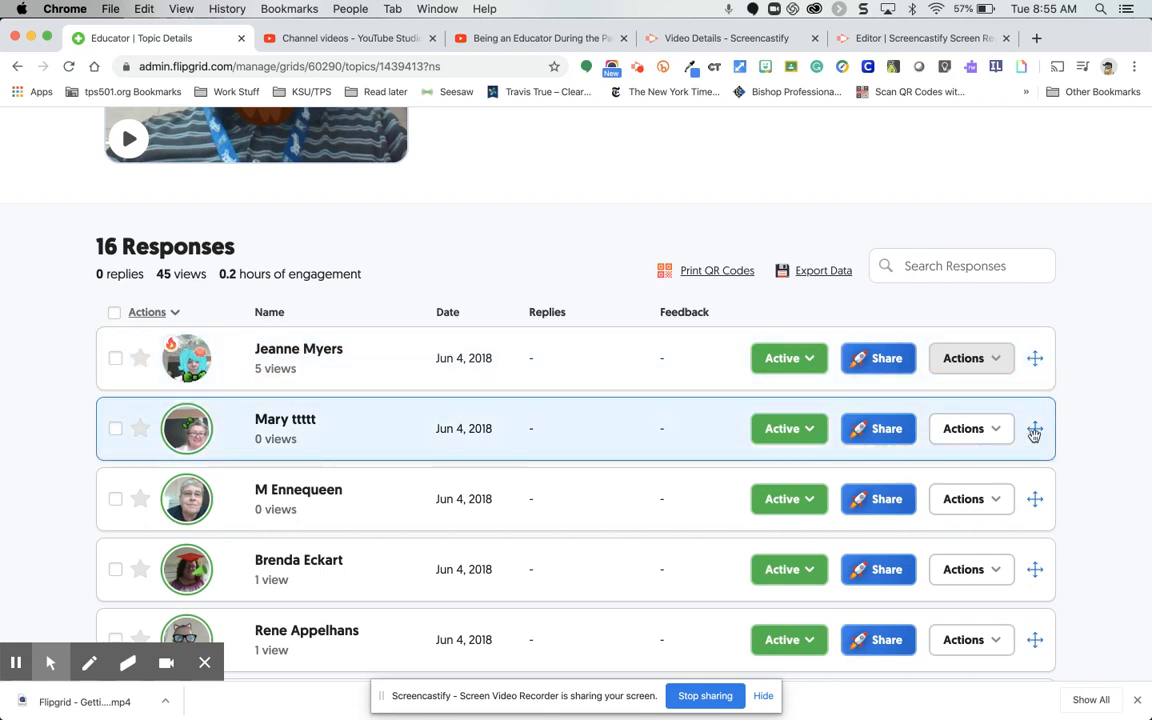
{"action": "left_click_drag", "start_coordinate": [1035, 429], "coordinate": [1031, 357]}
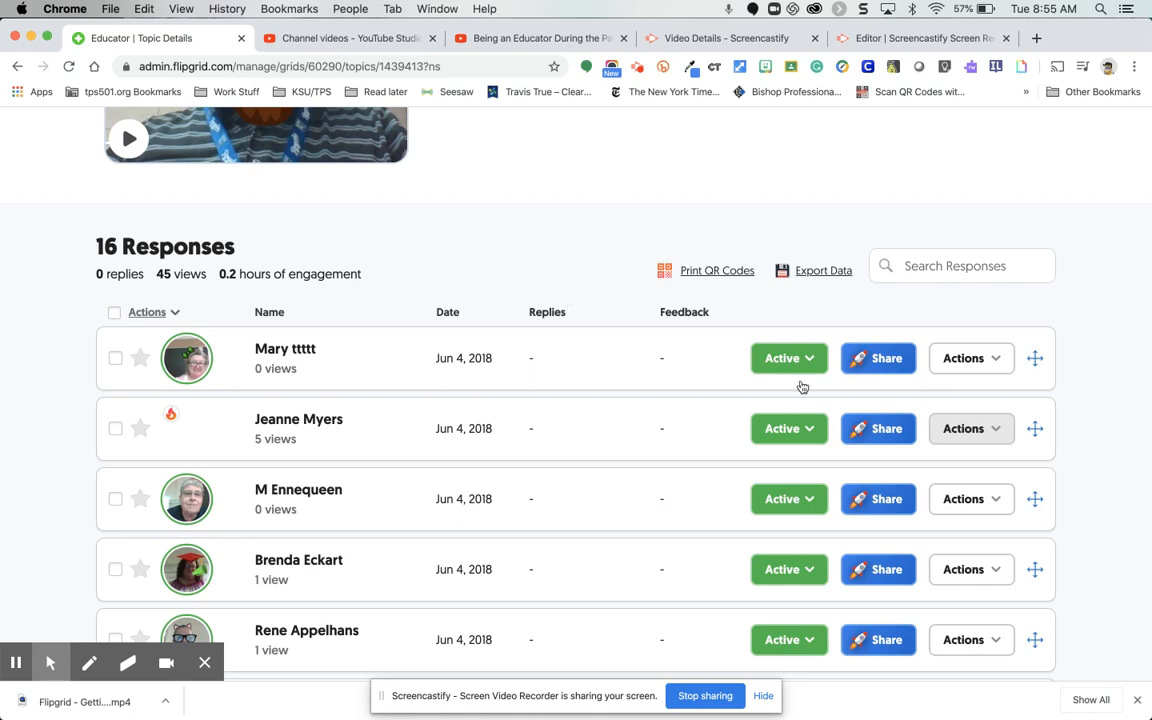
- Open the printable QR codes for the topic's responses, cancel printing, and examine the code sheet alongside the response list
{"action": "left_click", "coordinate": [728, 276]}
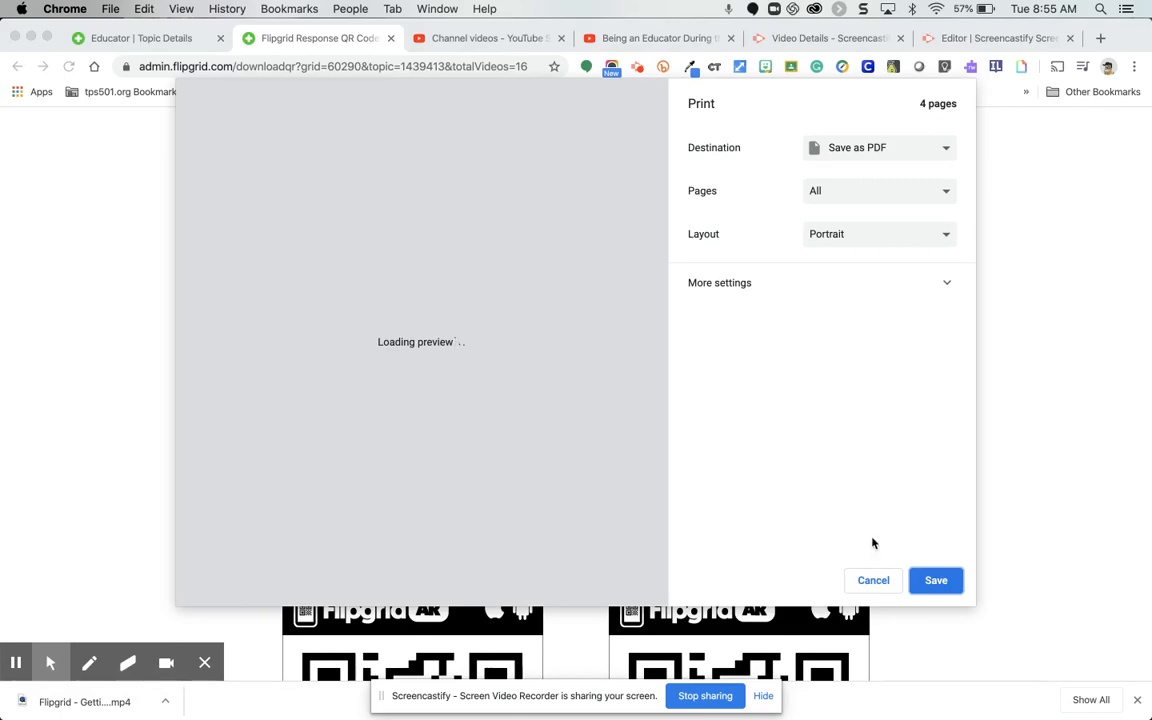
{"action": "left_click", "coordinate": [873, 580]}
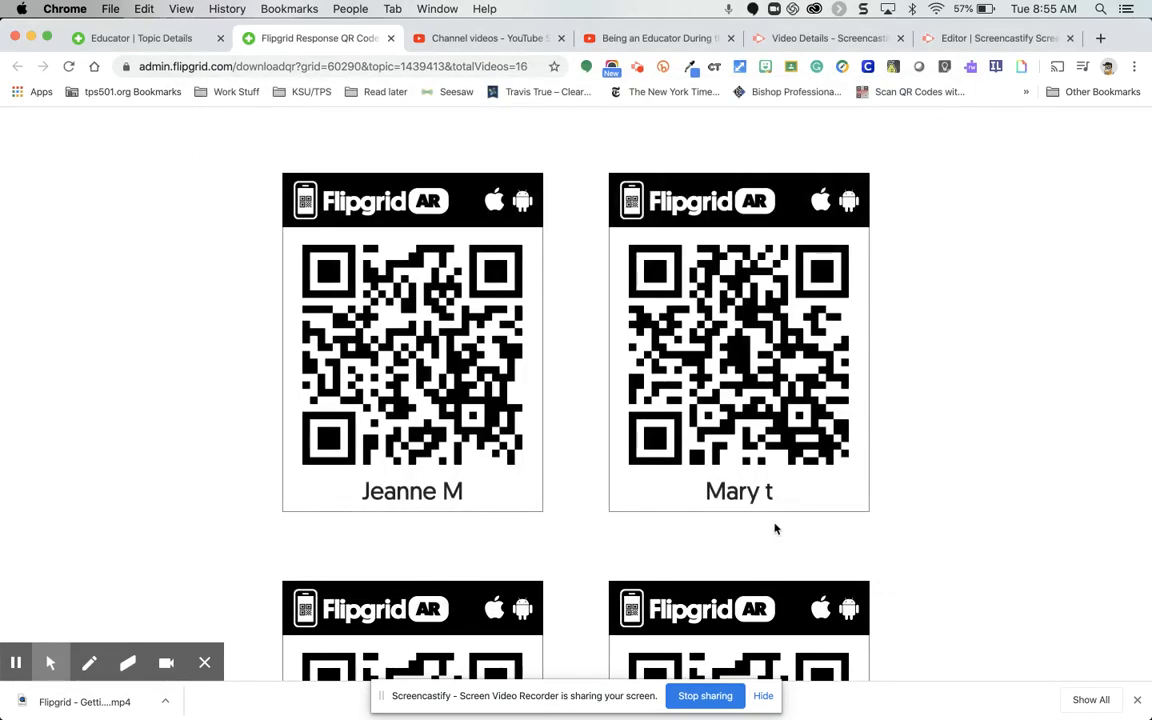
{"action": "scroll", "coordinate": [775, 528], "scroll_direction": "down", "scroll_amount": 2}
{"action": "scroll", "coordinate": [775, 528], "scroll_direction": "up", "scroll_amount": 2}
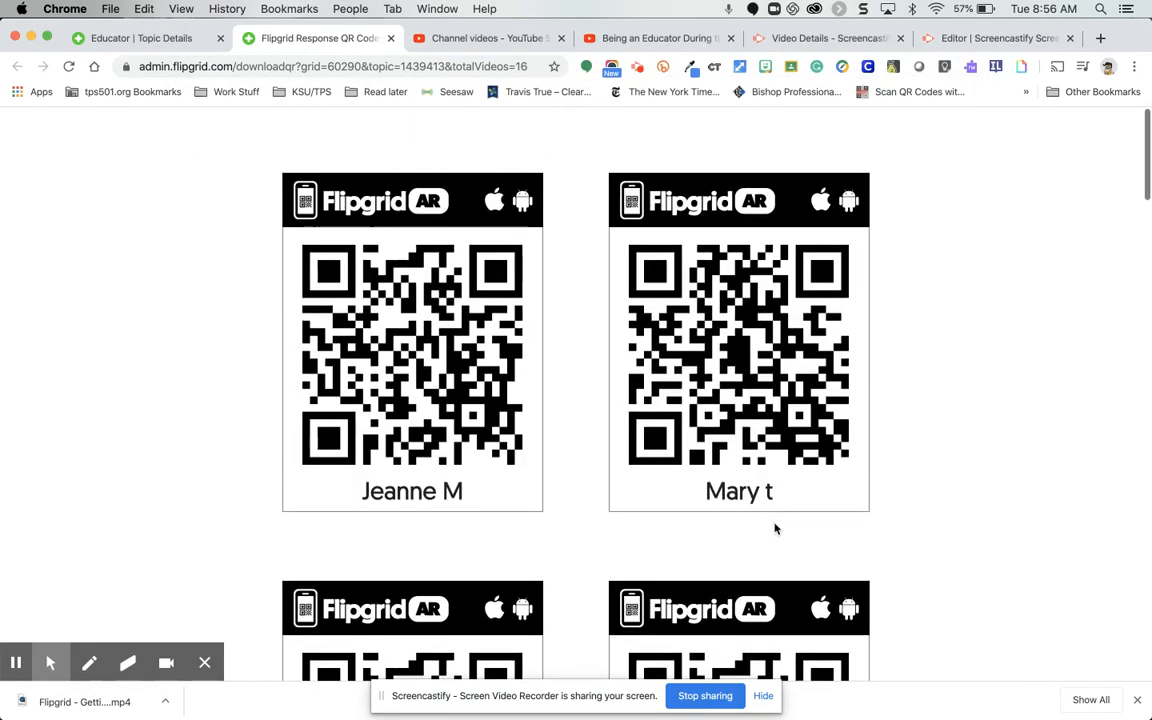
{"action": "scroll", "coordinate": [453, 390], "scroll_direction": "down", "scroll_amount": 1}
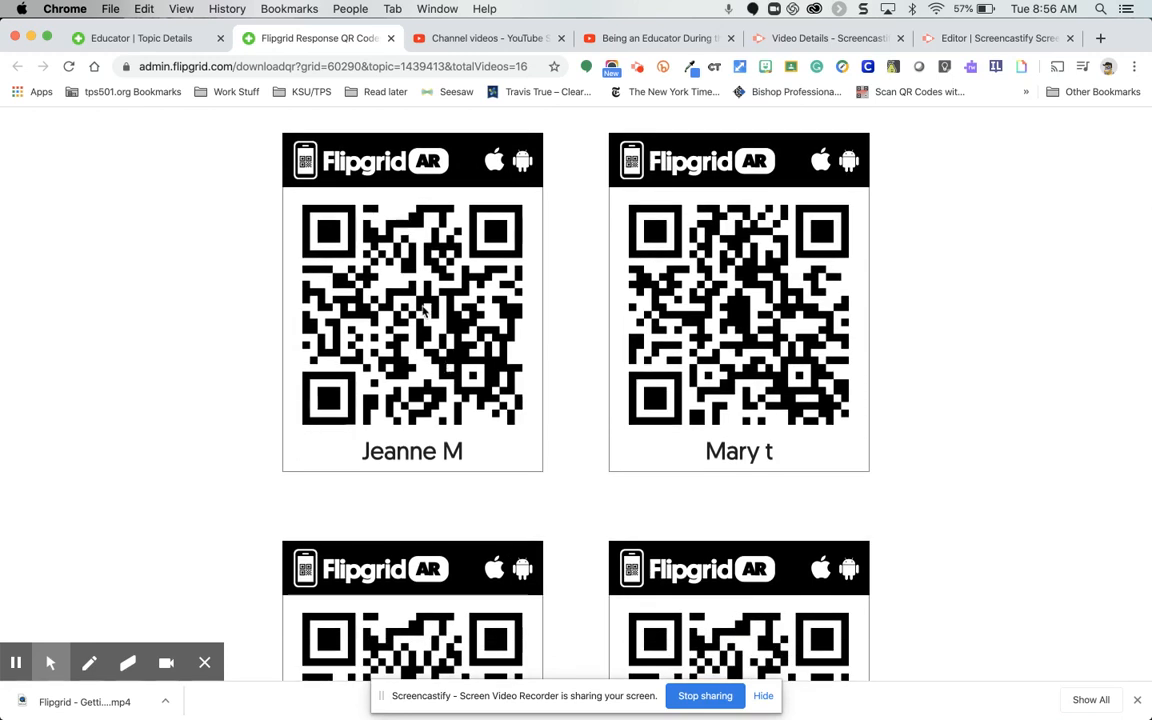
{"action": "left_click", "coordinate": [158, 40]}
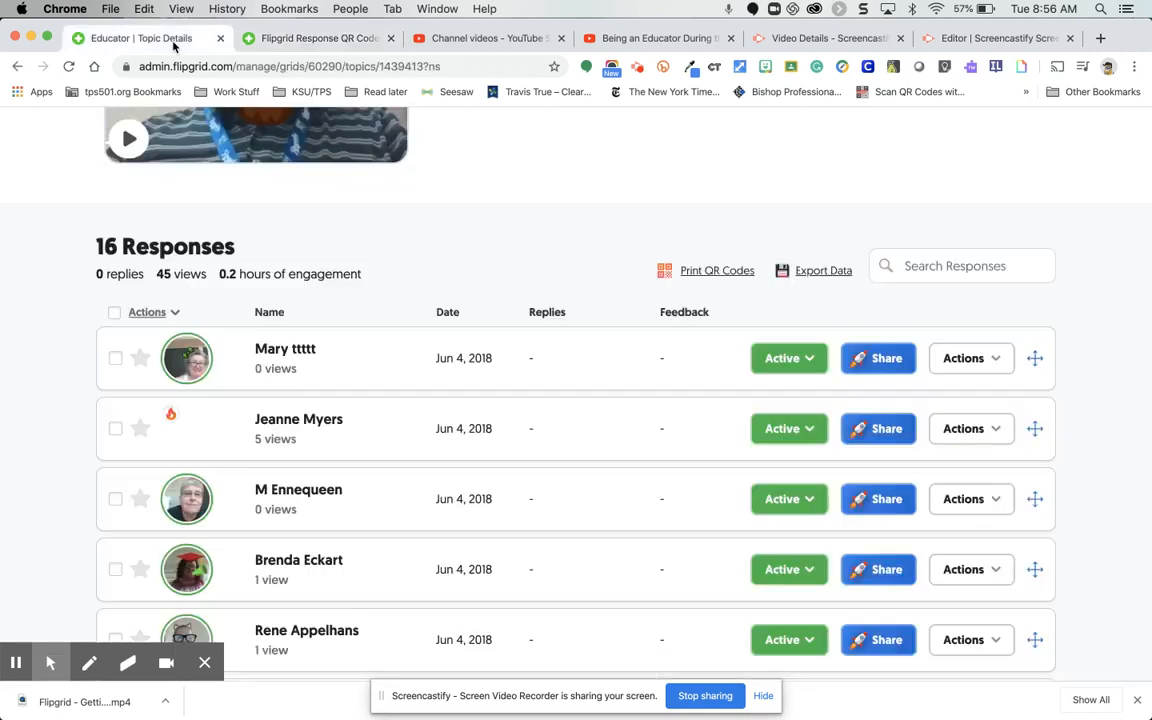
{"action": "left_click", "coordinate": [278, 41]}
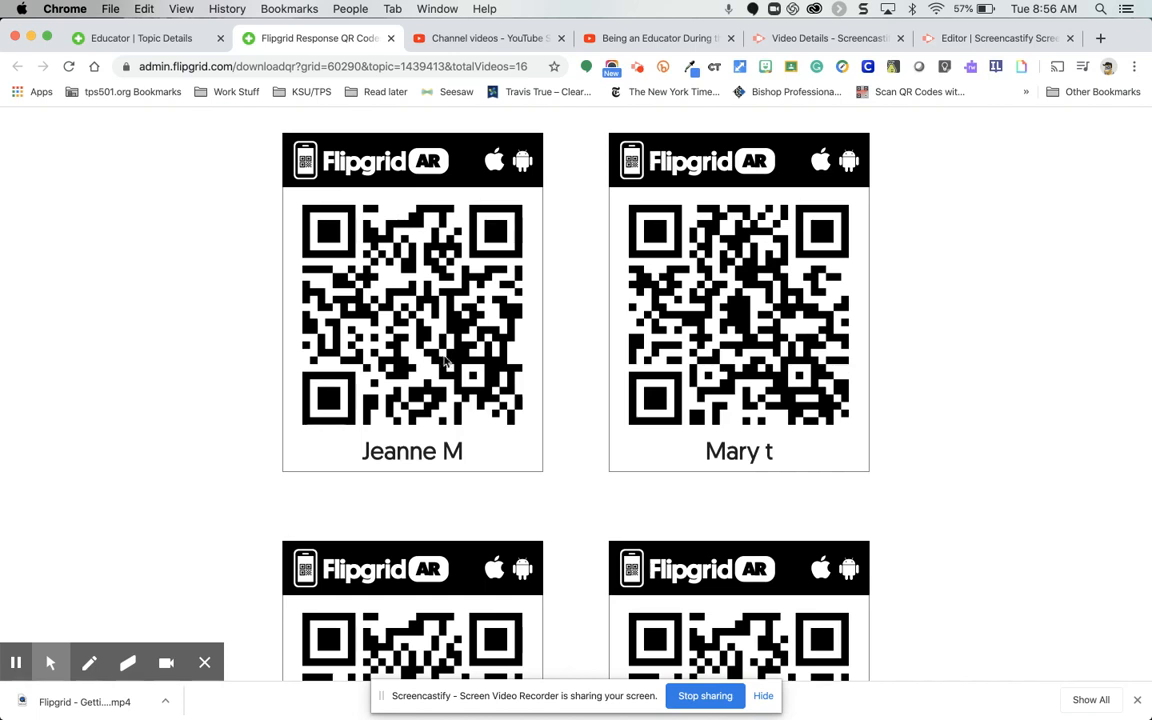
- Return to the "FlipGrid in your classroom" topic details and go back up to the topic's heading
{"action": "left_click", "coordinate": [162, 40]}
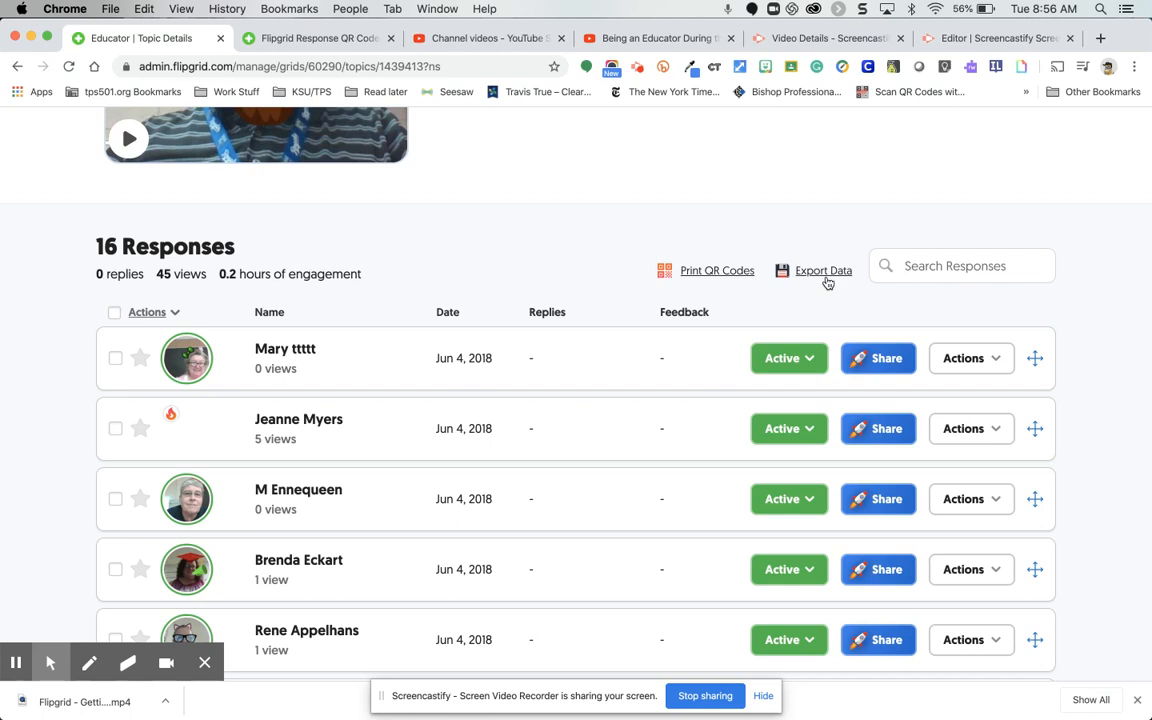
{"action": "scroll", "coordinate": [827, 283], "scroll_direction": "up", "scroll_amount": 5}
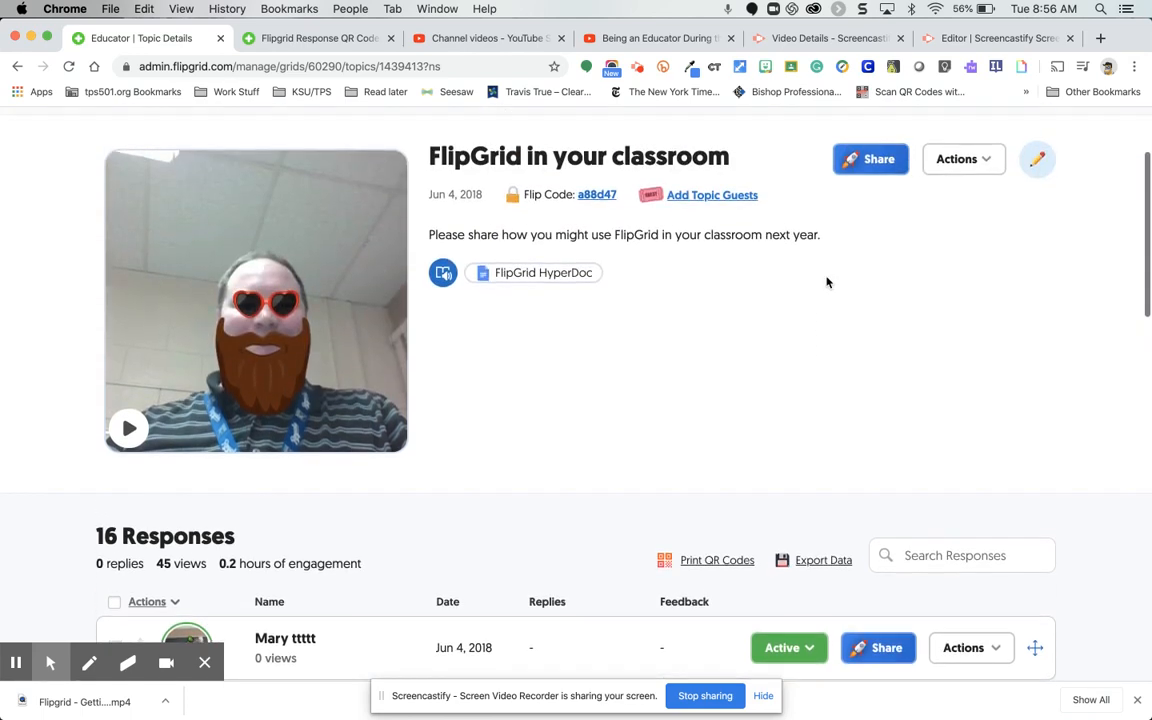
{"action": "scroll", "coordinate": [827, 283], "scroll_direction": "up", "scroll_amount": 2}
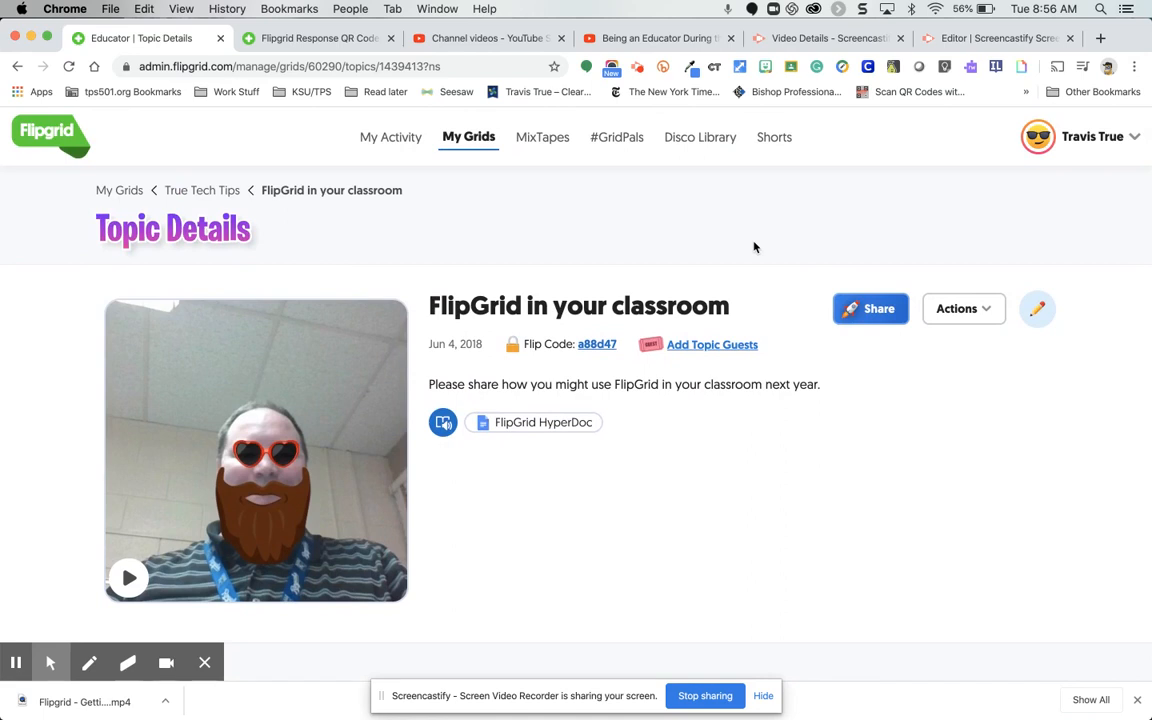